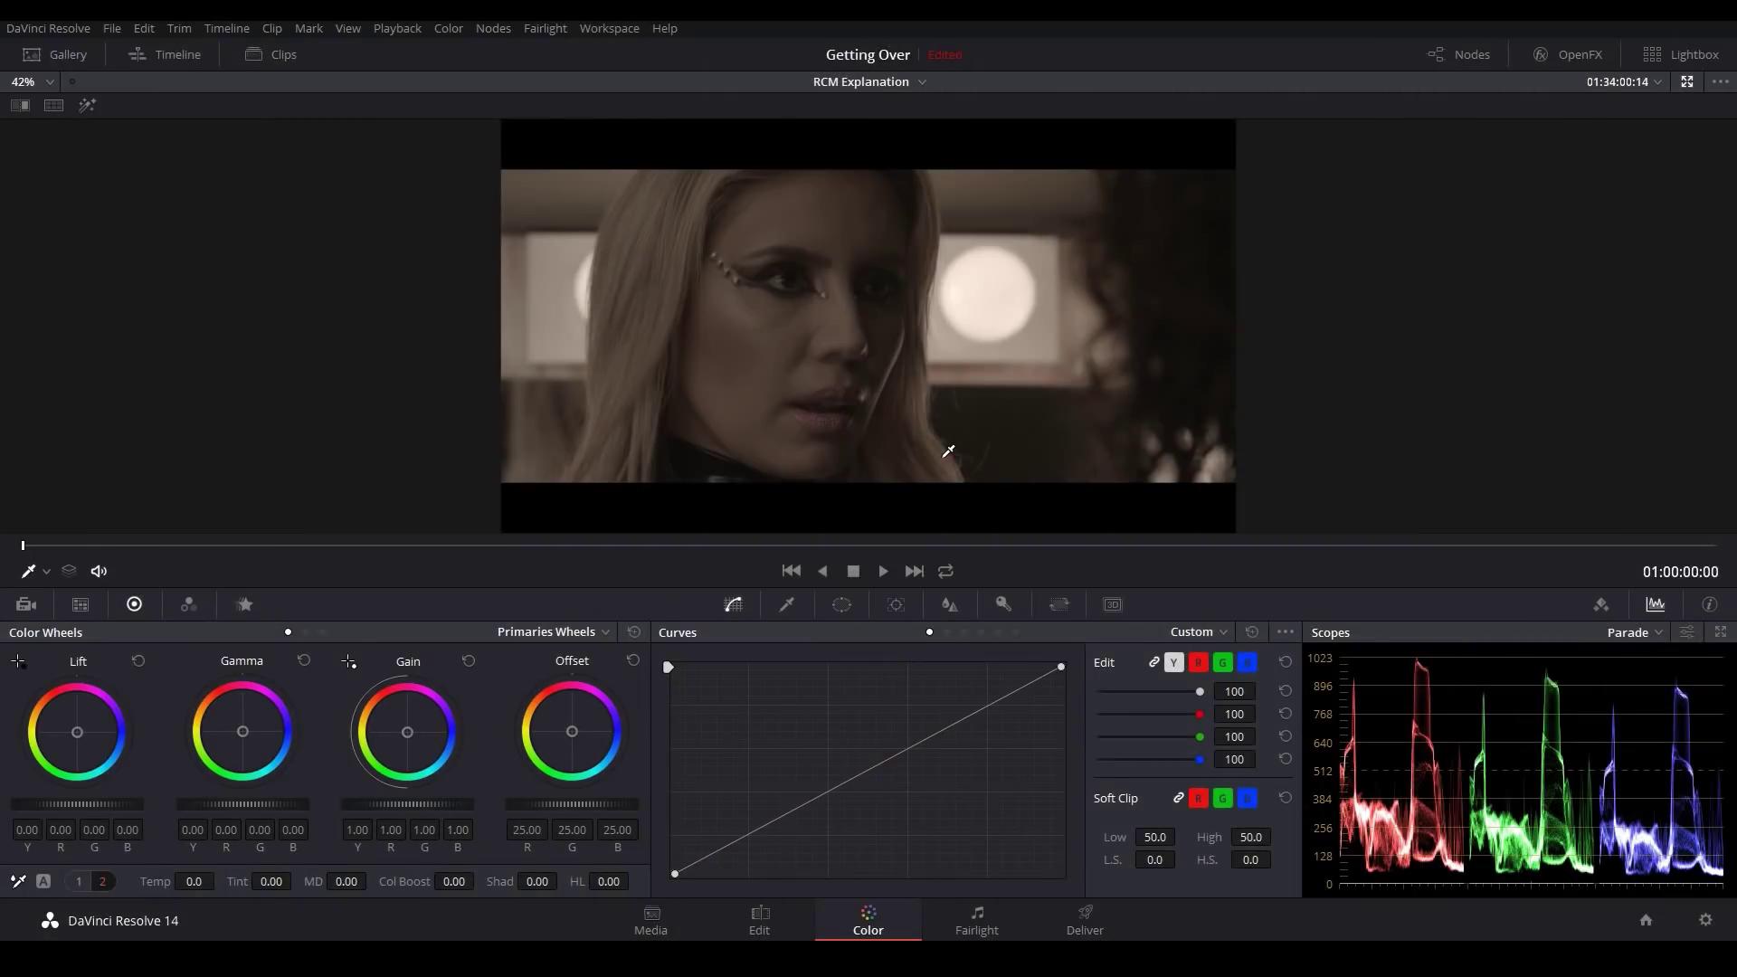
# - Review the ungraded log footage in clips 02, 04, 05, 10 and 11 in the enlarged viewer, and return to clip 01
pyautogui.hotkey('alt', 'f')
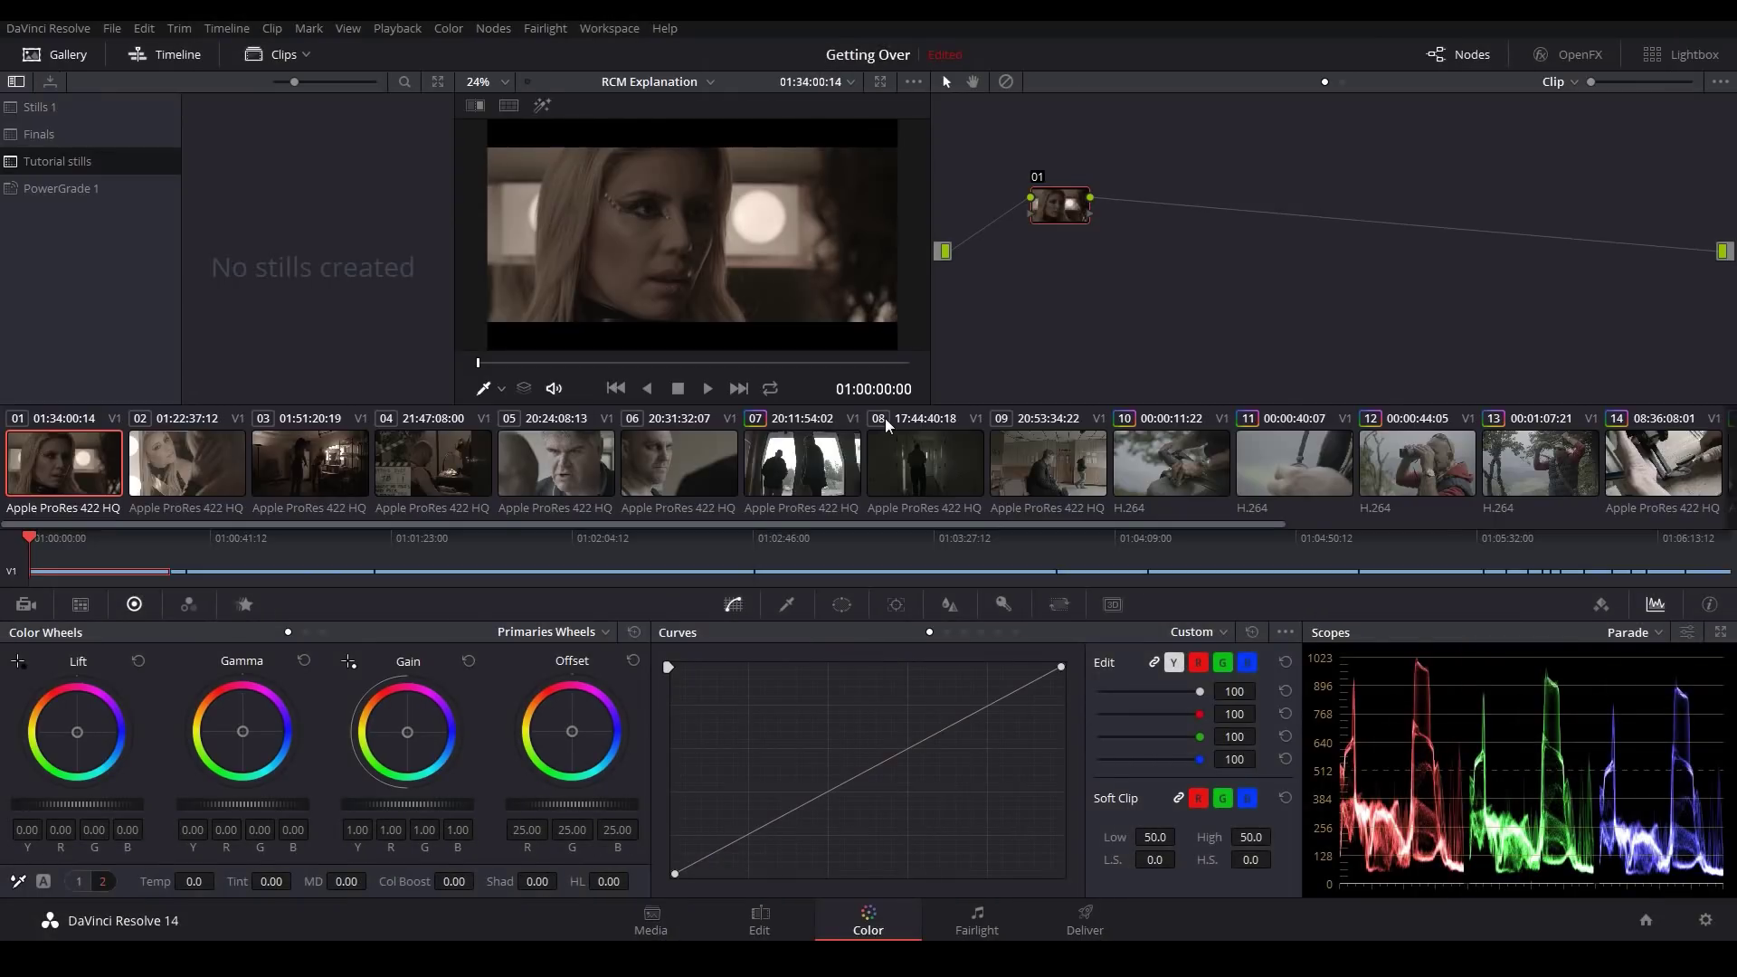
pyautogui.click(161, 460)
pyautogui.hotkey('alt', 'f')
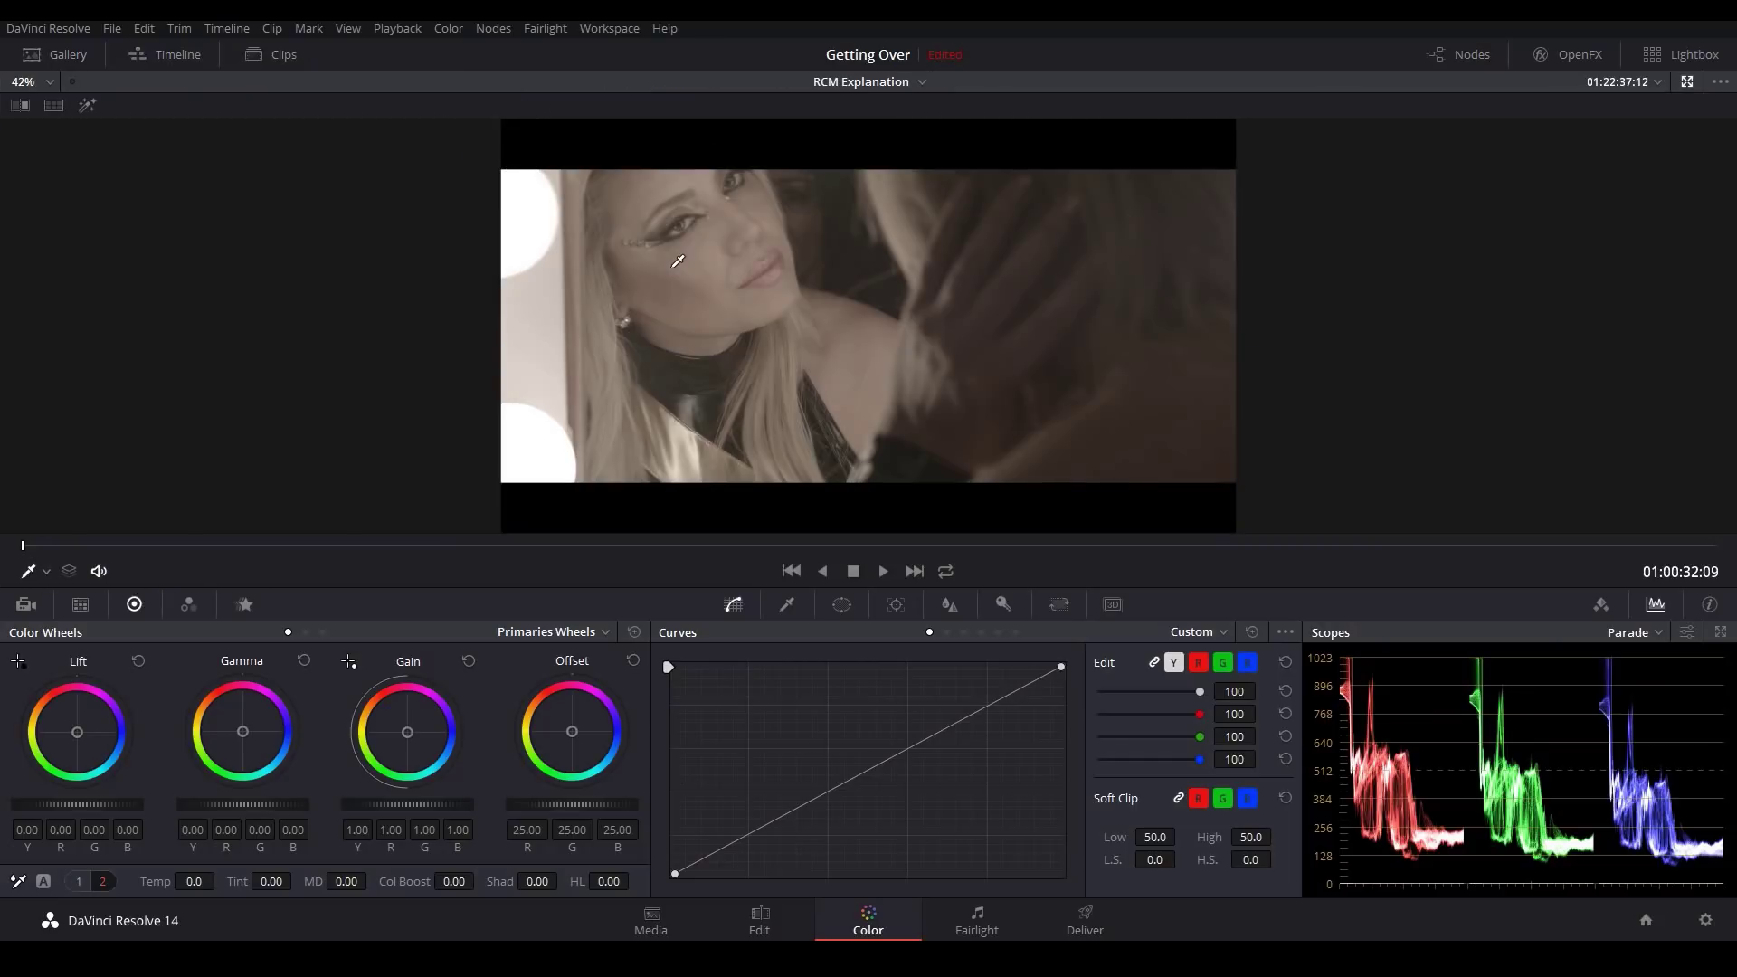
pyautogui.hotkey('alt', 'f')
pyautogui.click(450, 482)
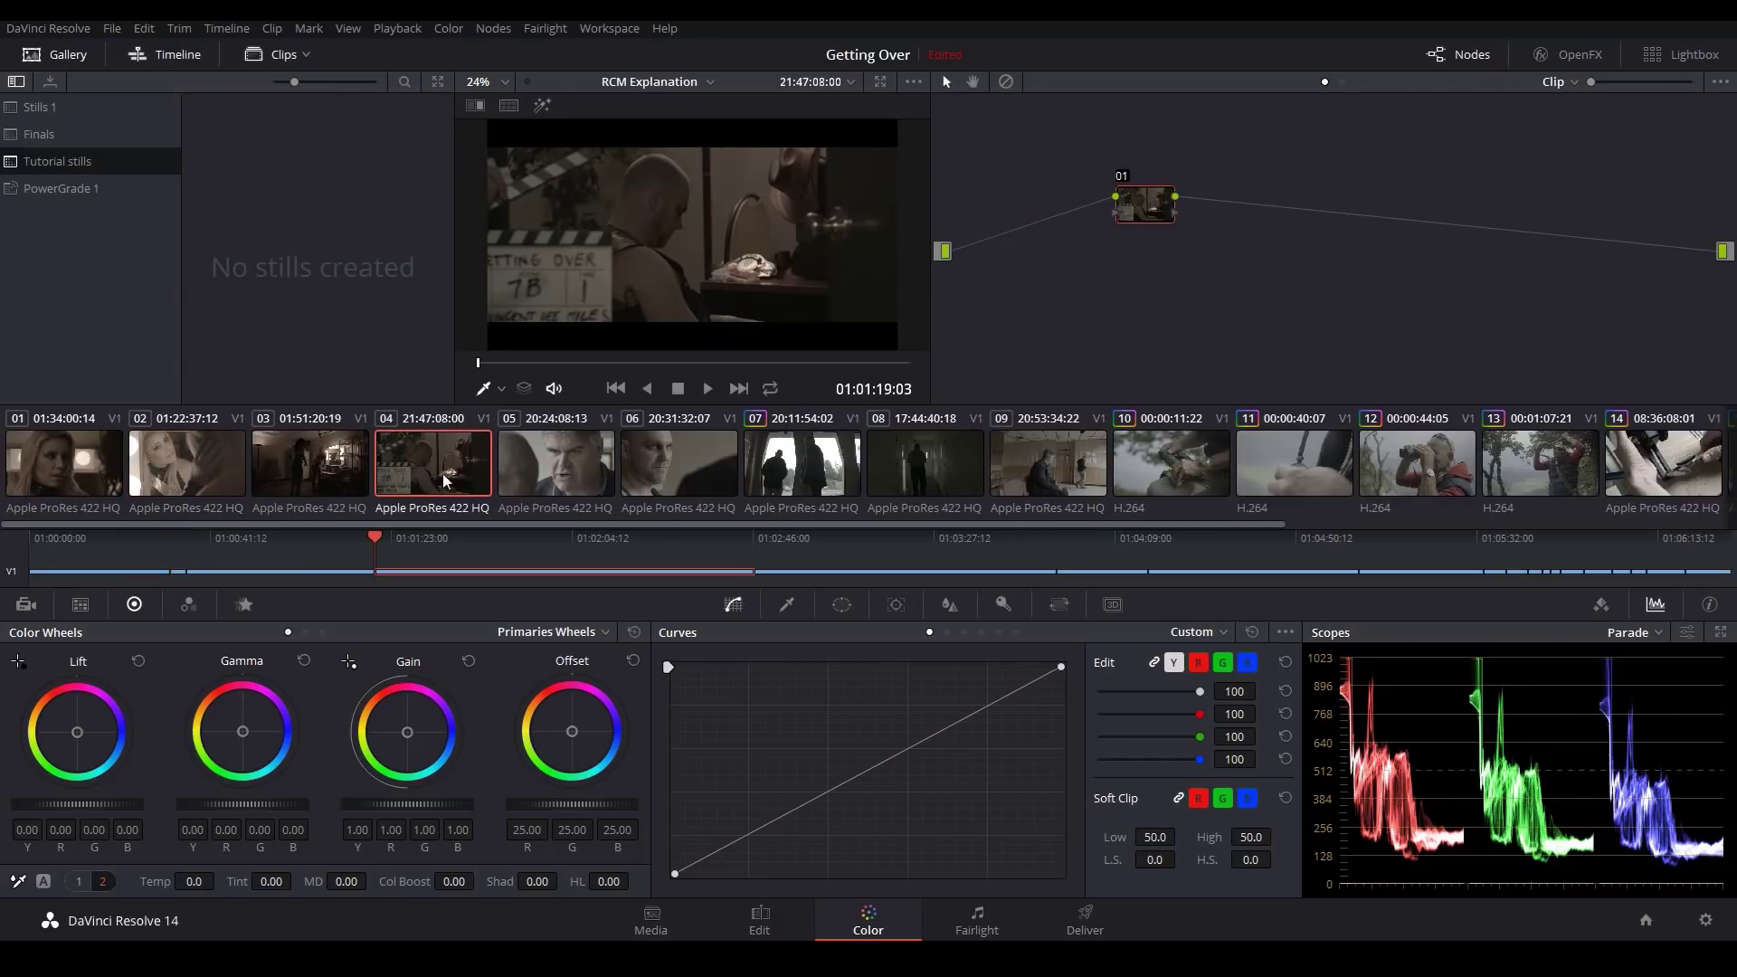
pyautogui.click(584, 465)
pyautogui.hotkey('alt', 'f')
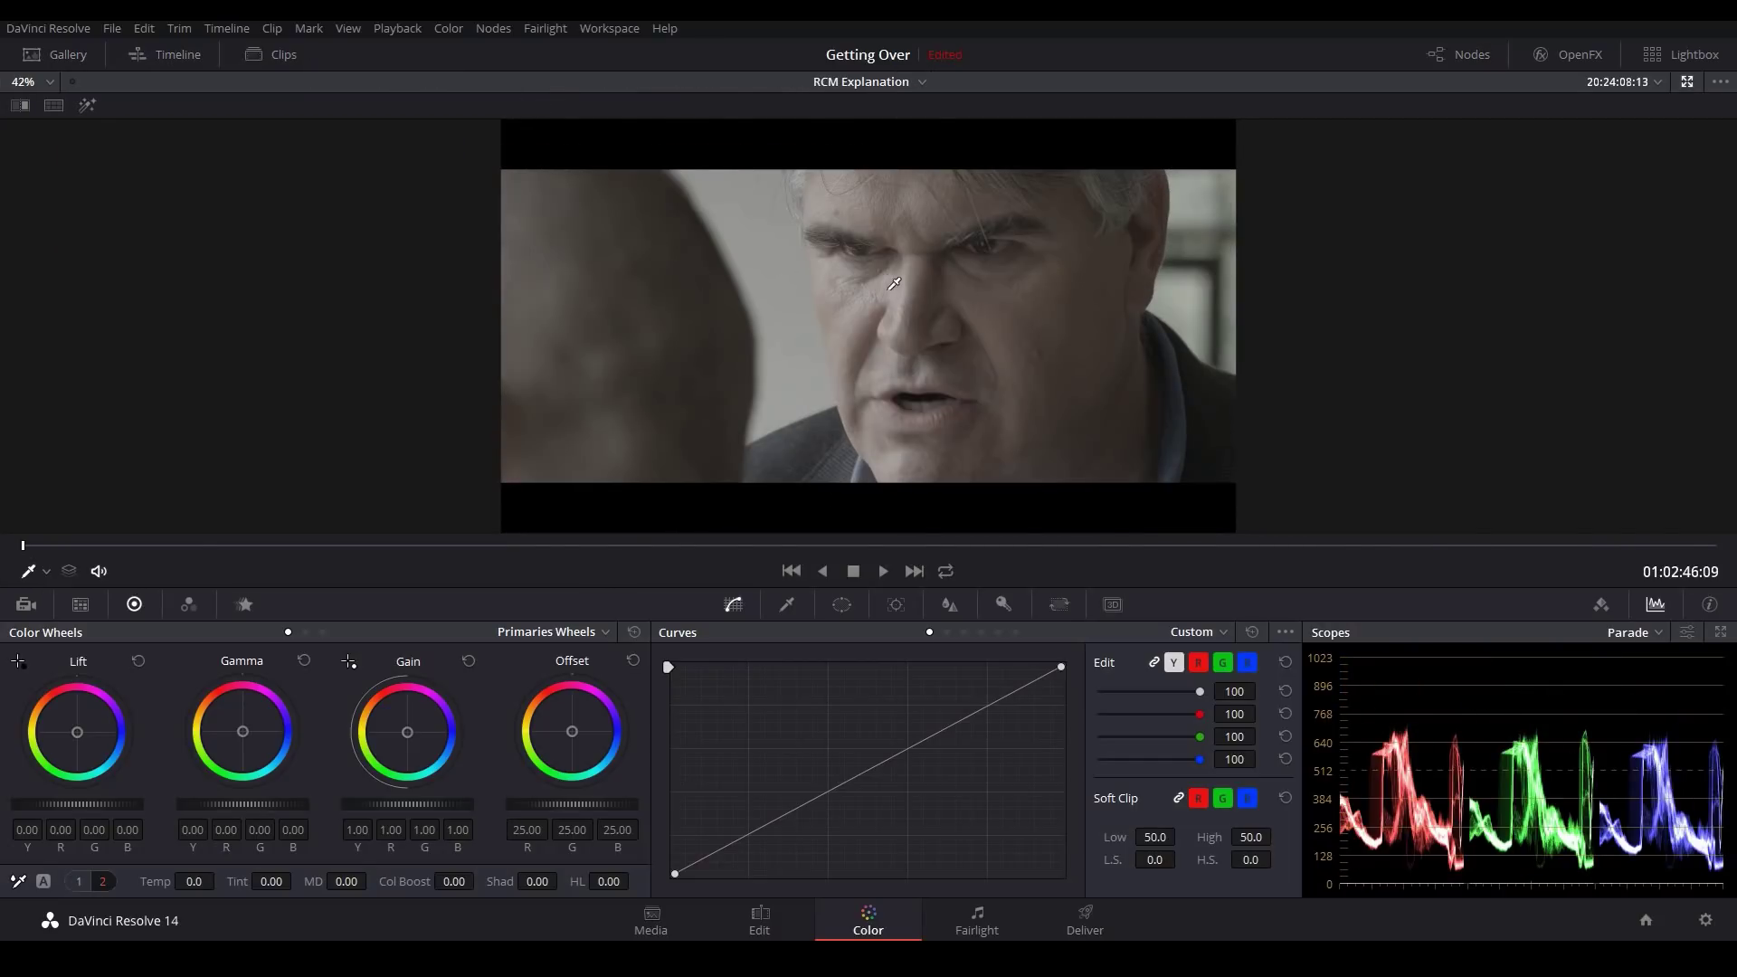
pyautogui.hotkey('alt', 'f')
pyautogui.click(1195, 472)
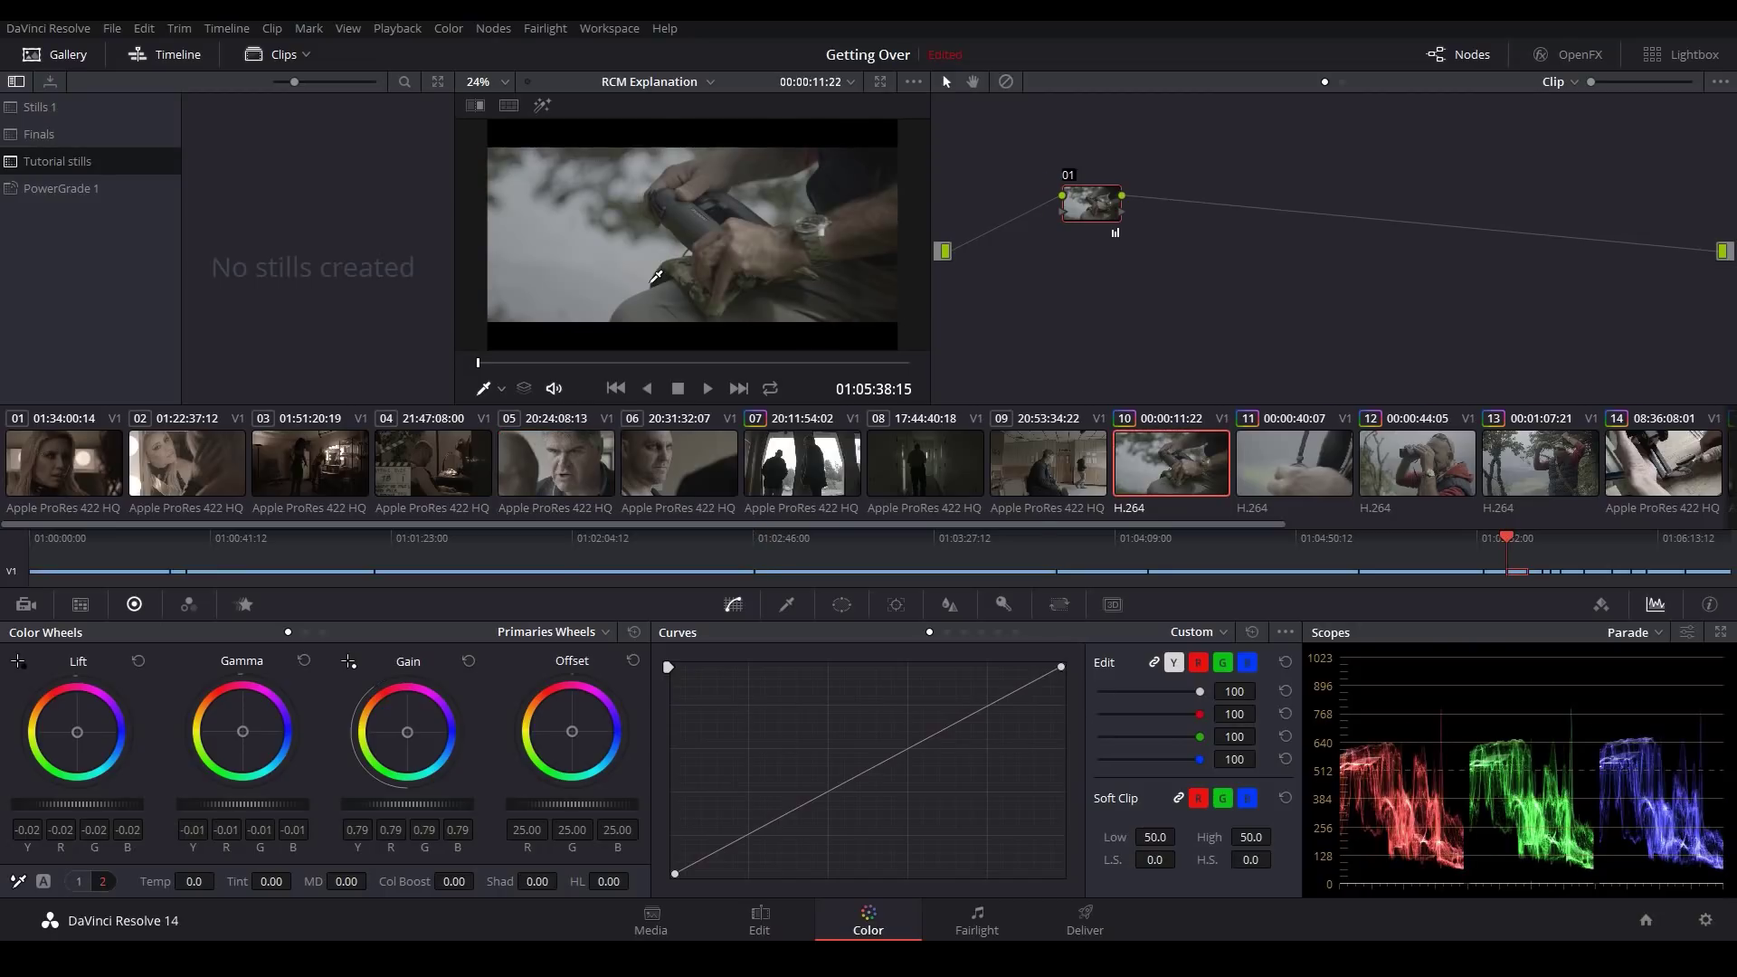
pyautogui.hotkey('alt', 'f')
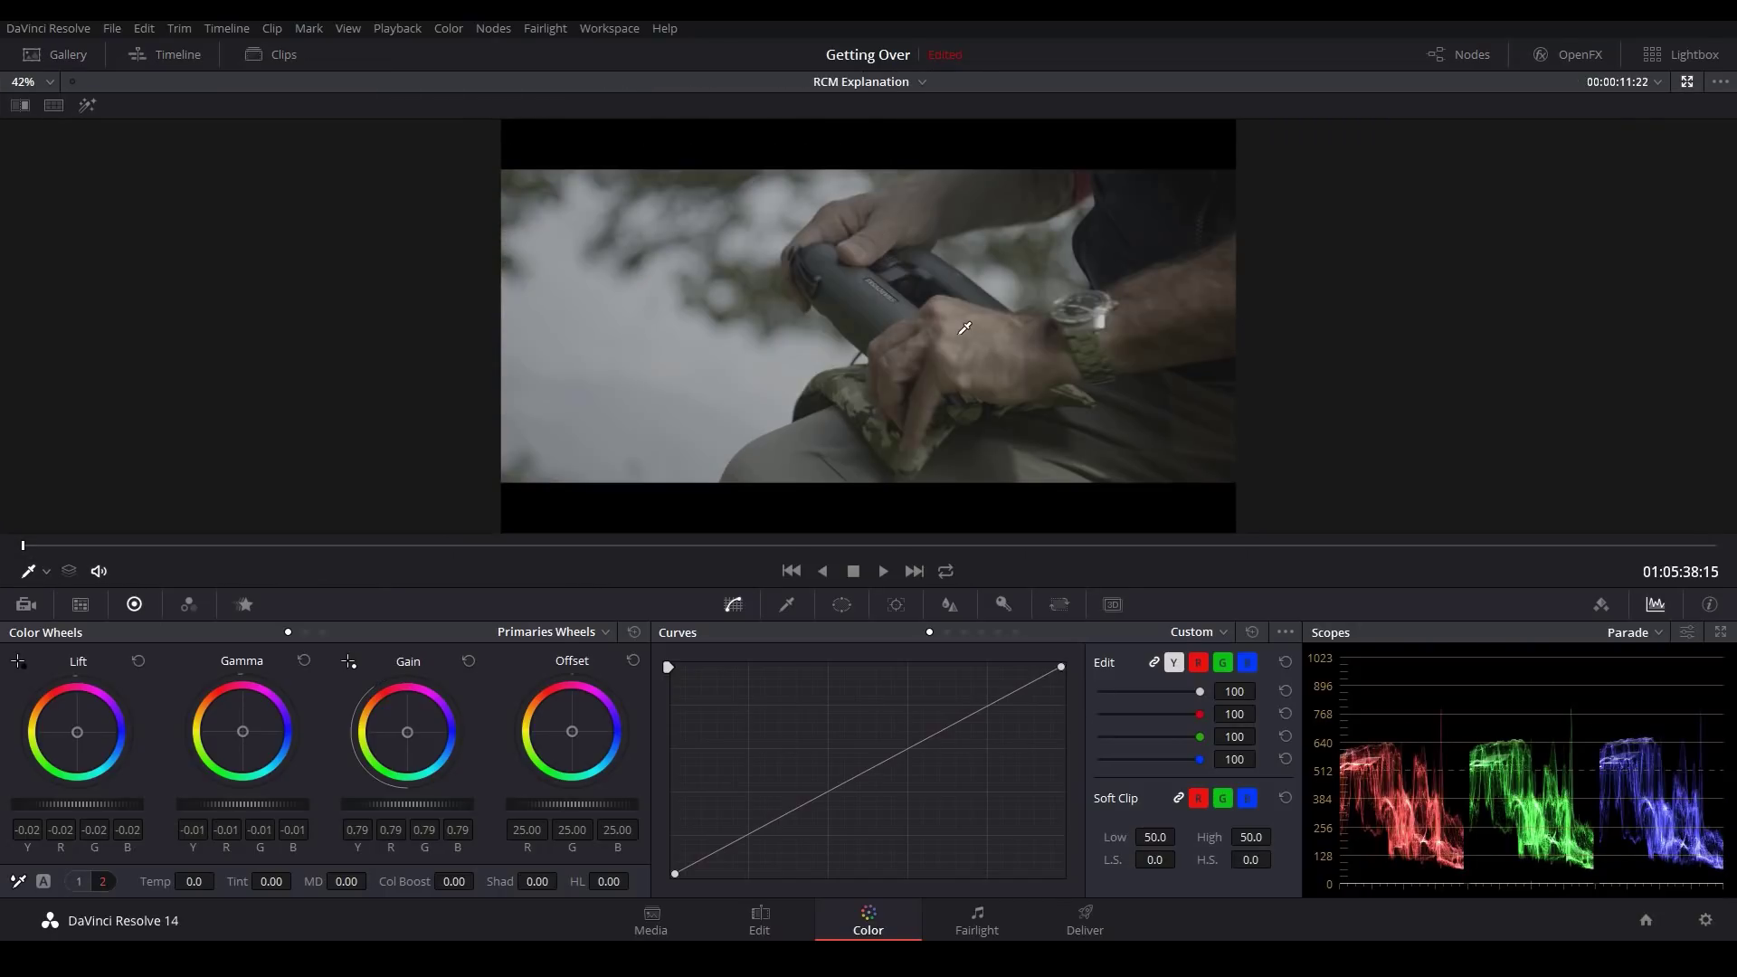
pyautogui.hotkey('alt', 'f')
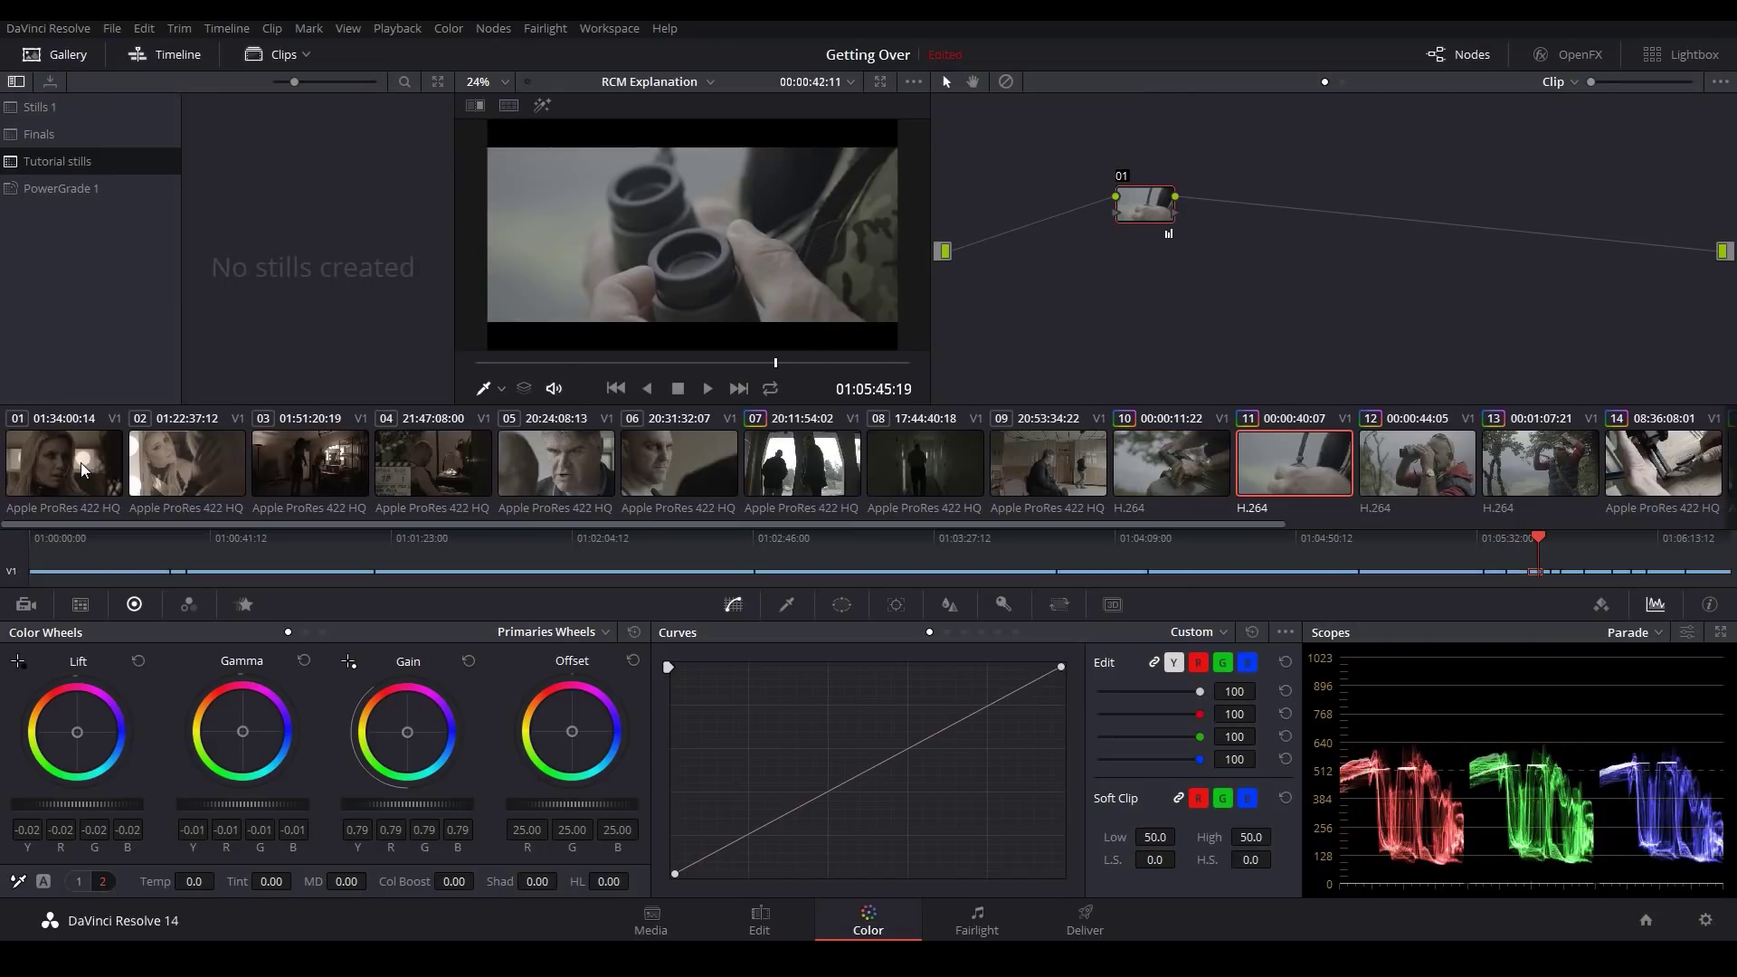
pyautogui.click(86, 466)
pyautogui.hotkey('alt', 'f')
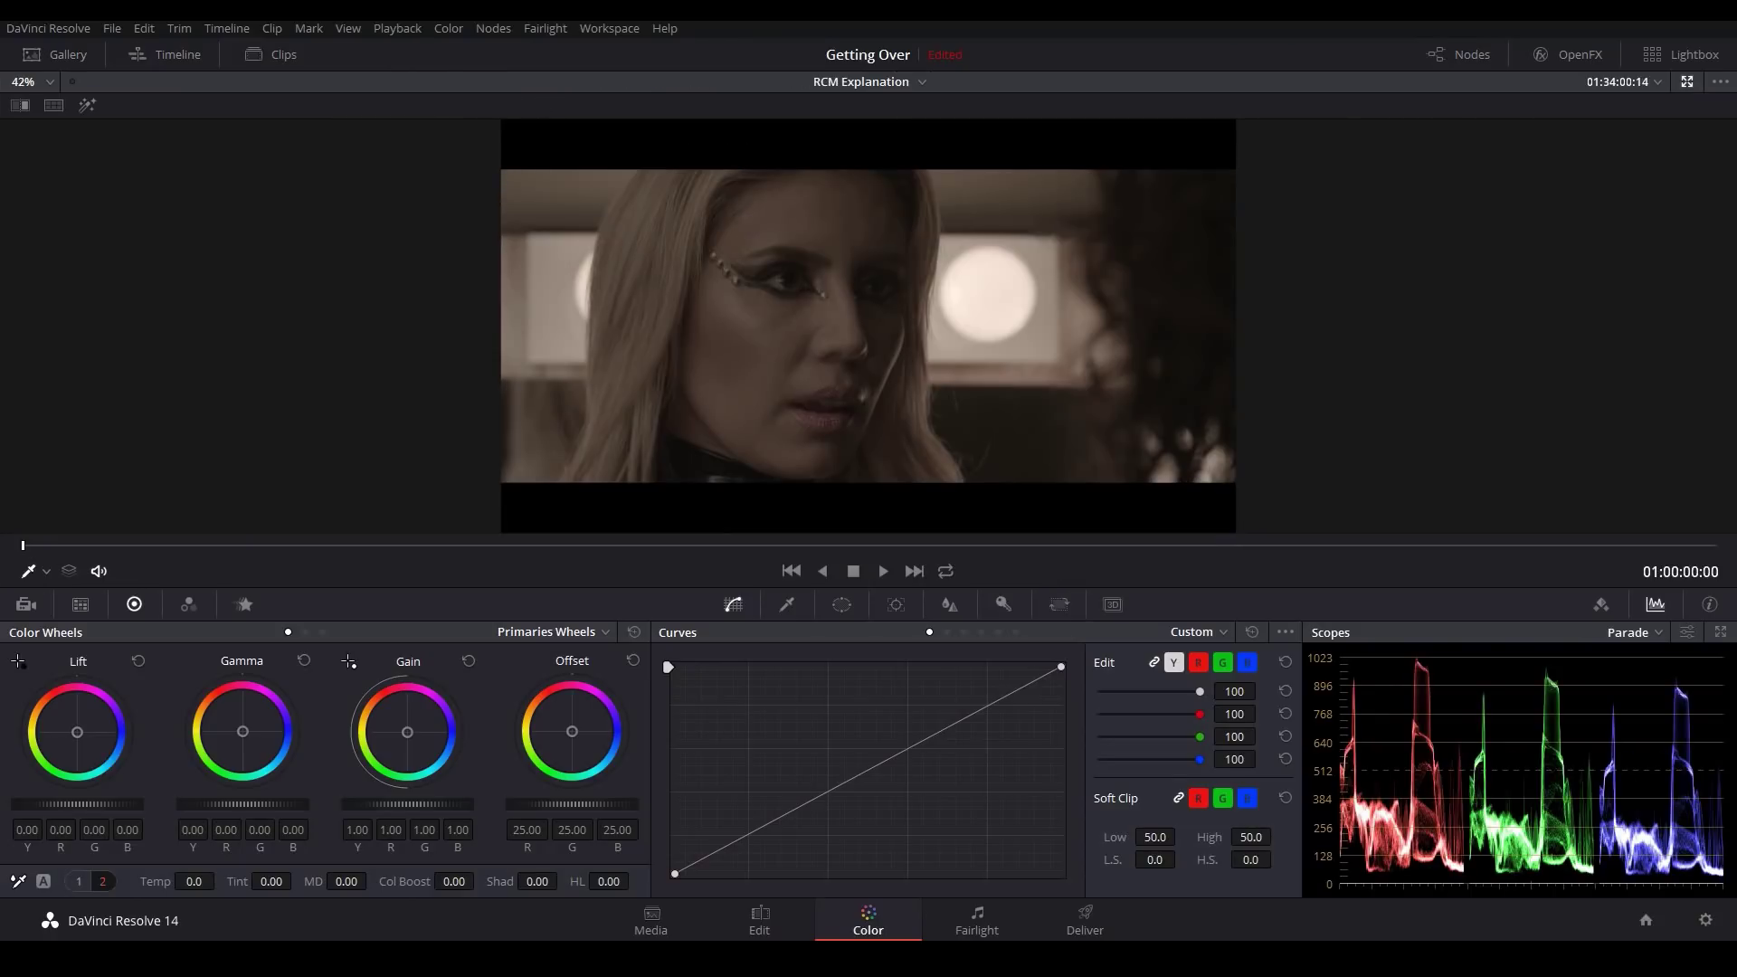
# - Set the project's color science to DaVinci YRGB Color Managed in the color management settings
pyautogui.click(1705, 921)
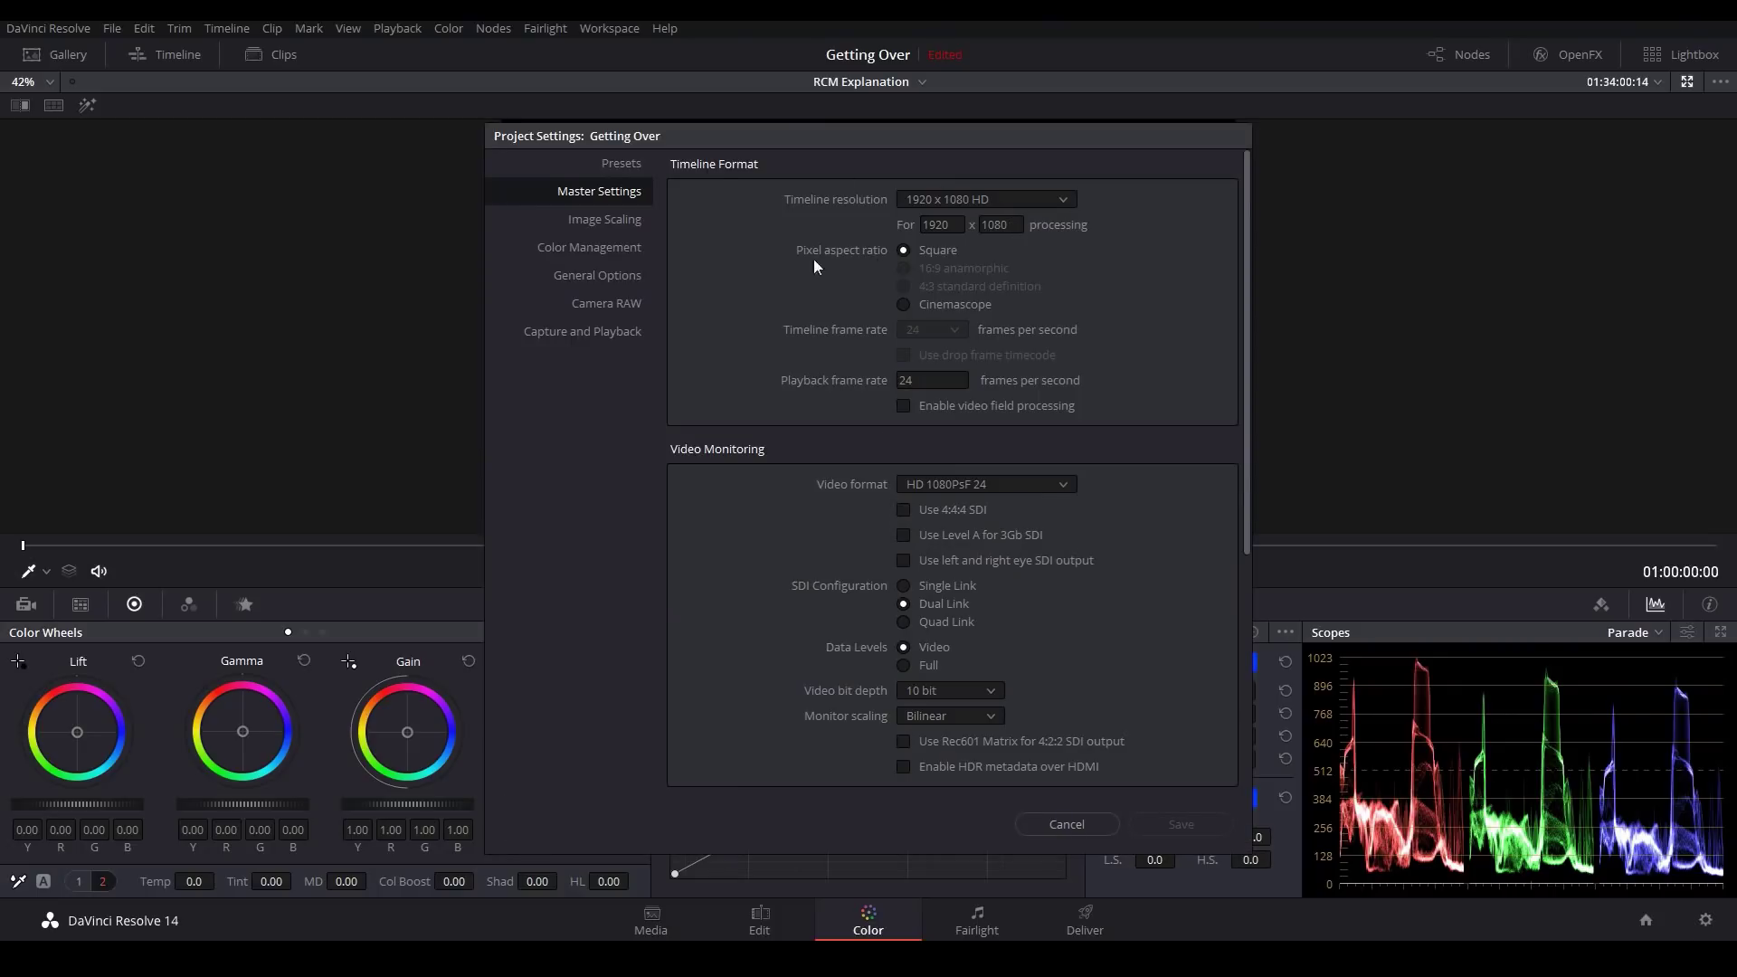
pyautogui.click(582, 258)
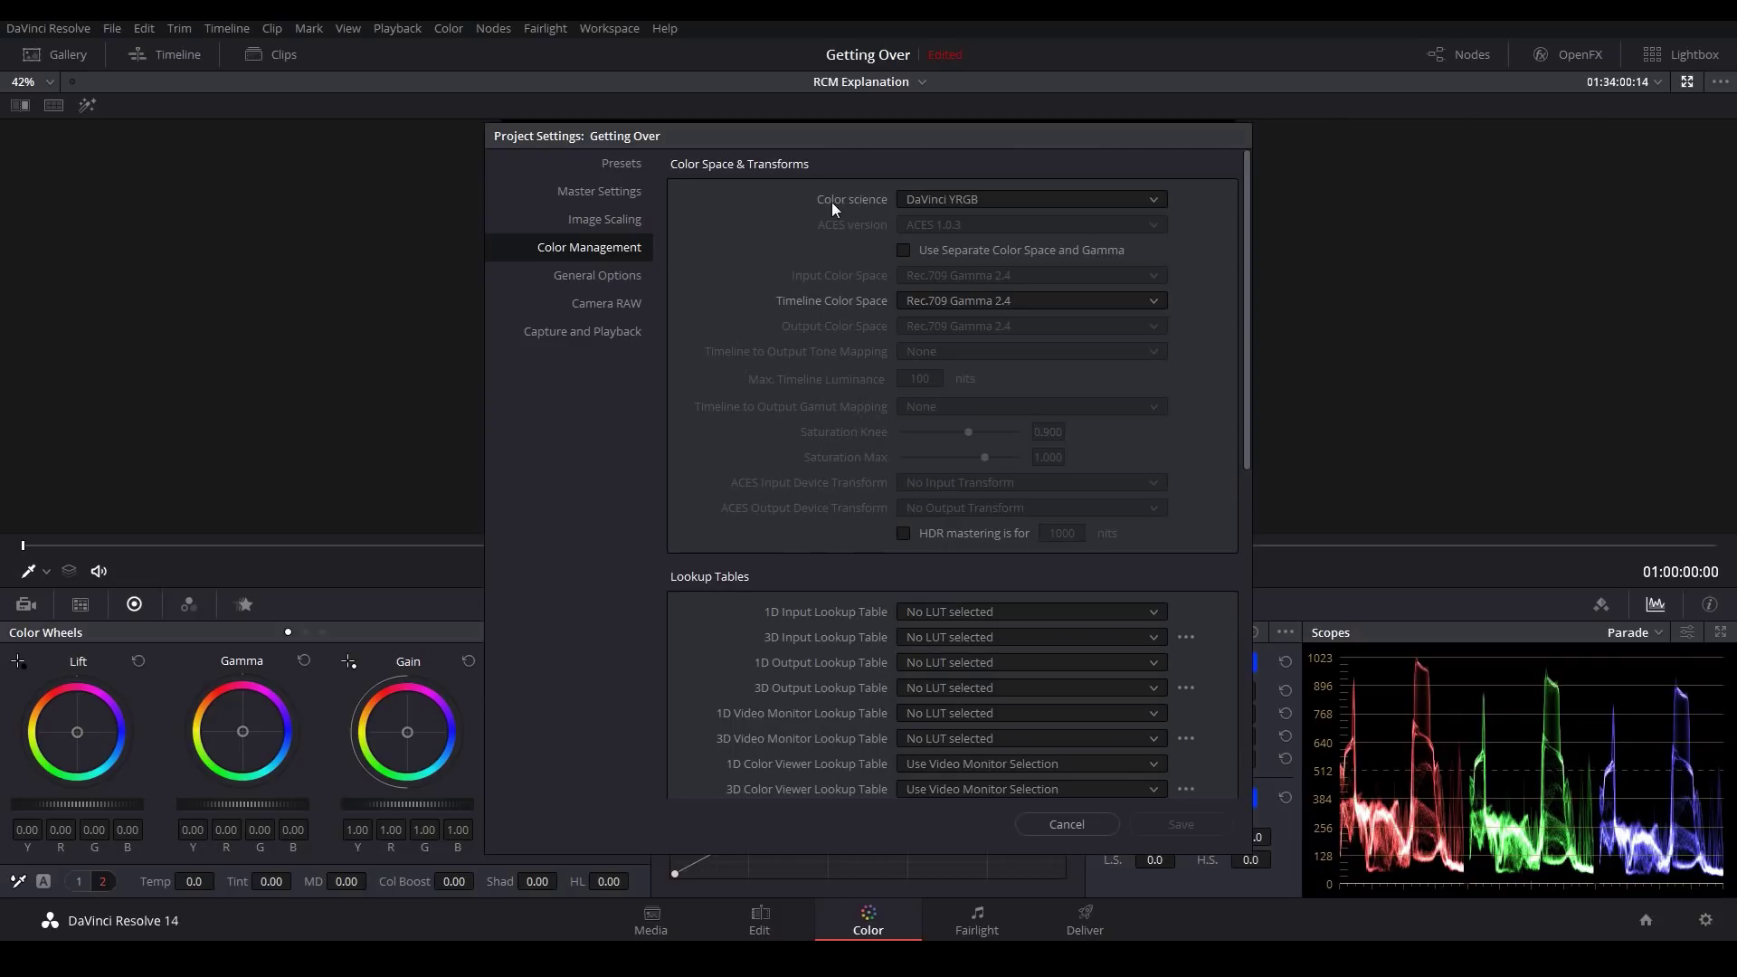
pyautogui.click(946, 199)
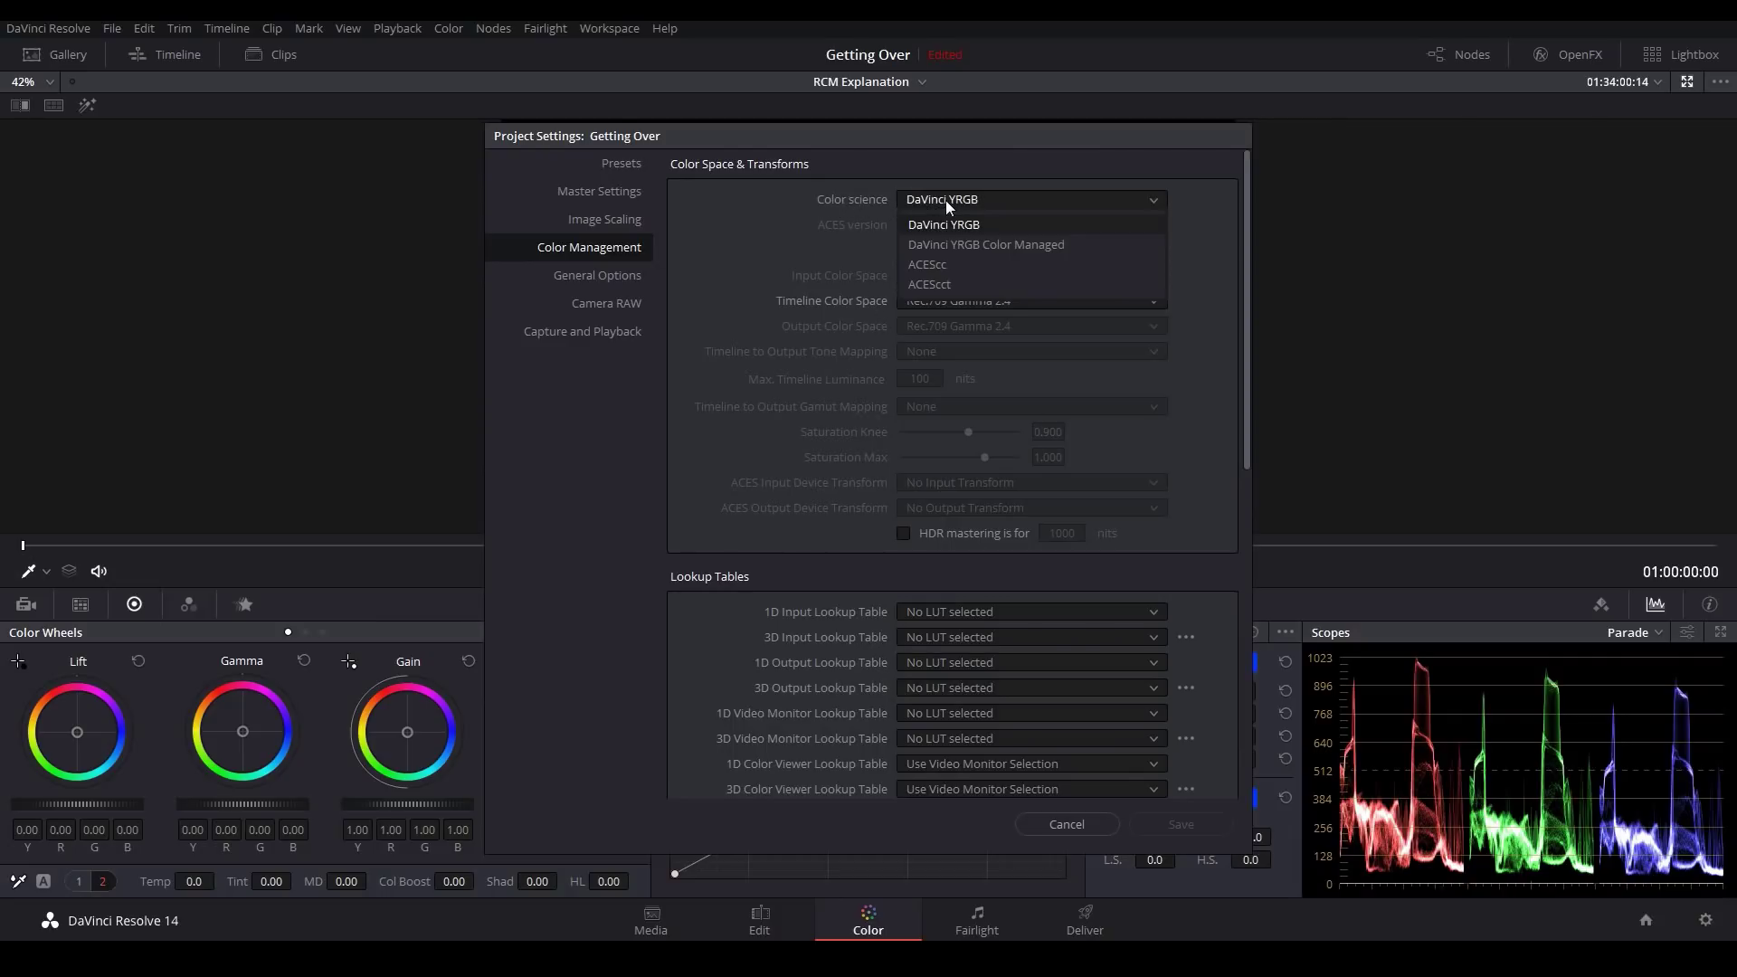
pyautogui.click(1039, 245)
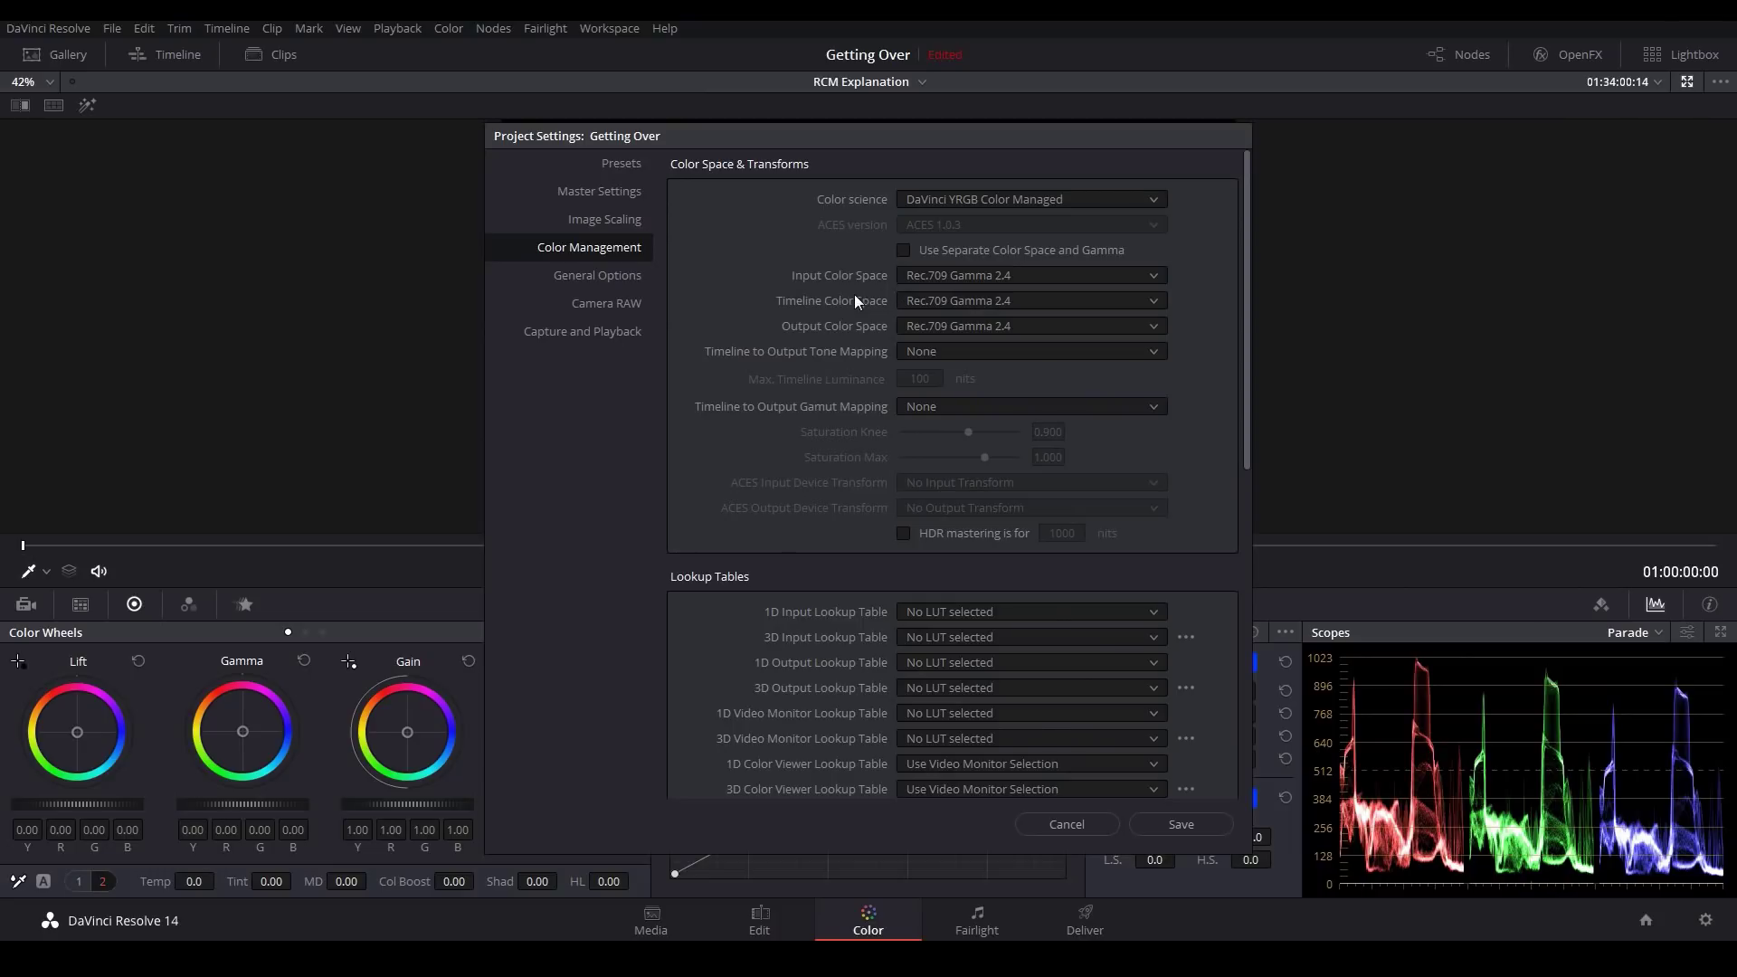
# - Set the project's input color space to Blackmagic Design Film, look through the output color space options, and save the settings
pyautogui.moveTo(832, 146); pyautogui.dragTo(723, 107)
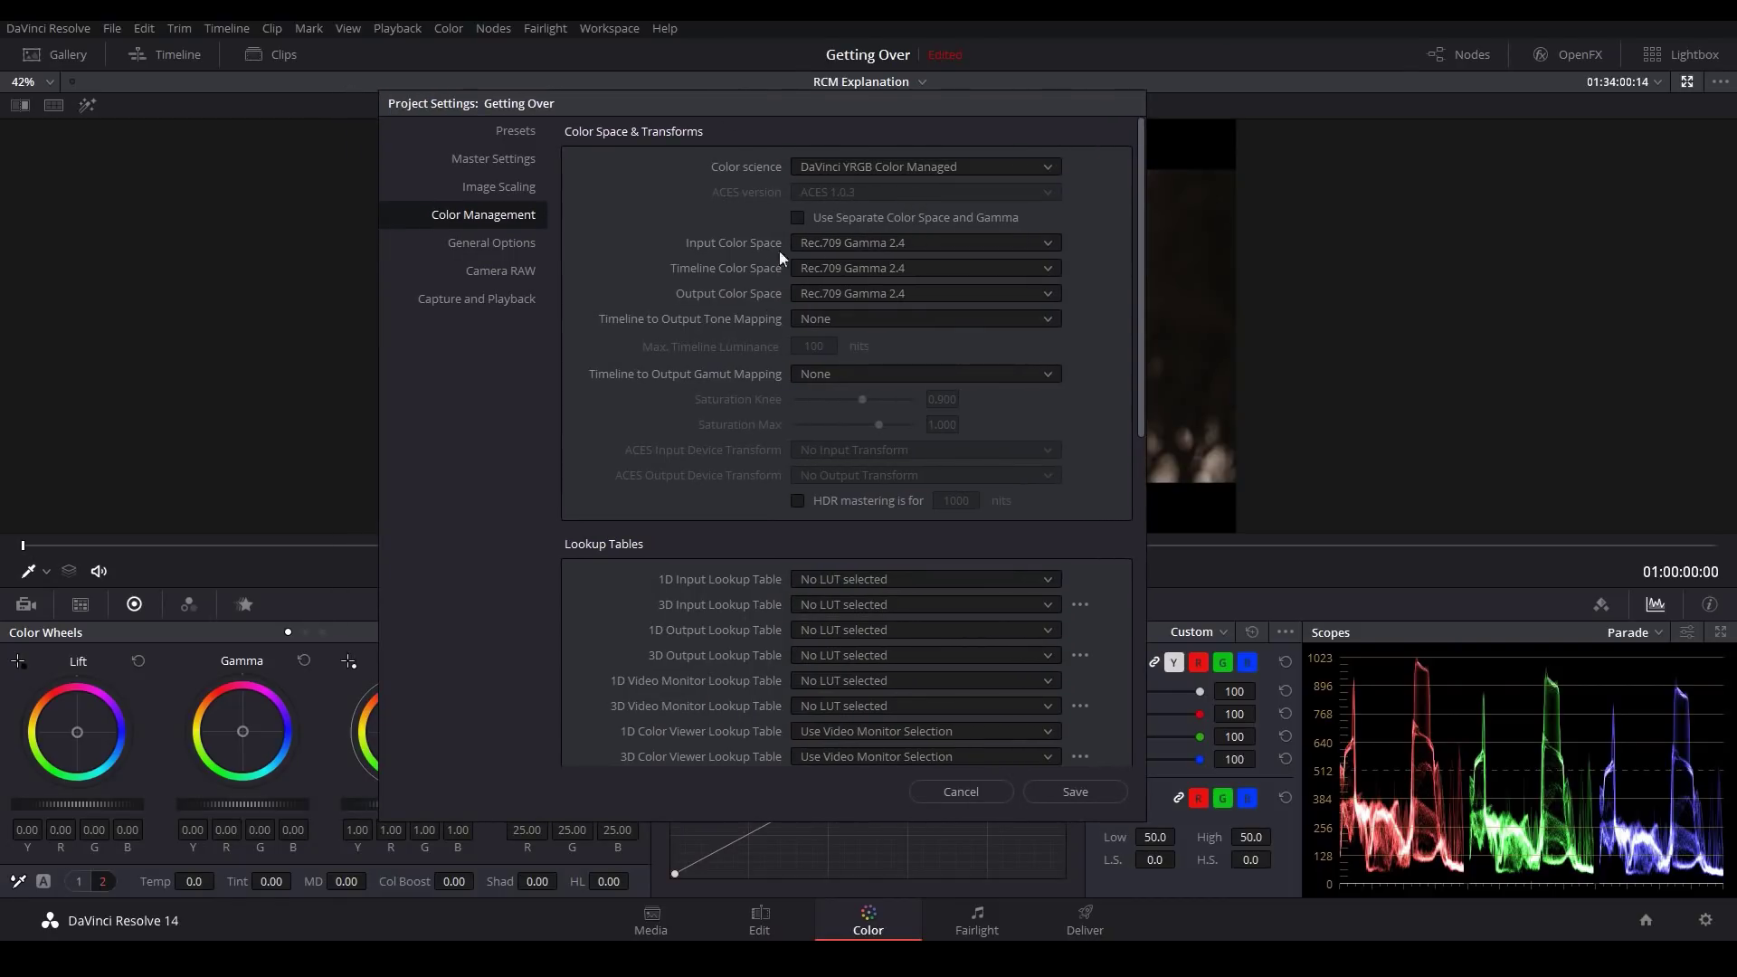
pyautogui.click(818, 245)
pyautogui.scroll(3, 904, 372)
pyautogui.click(876, 389)
pyautogui.click(840, 293)
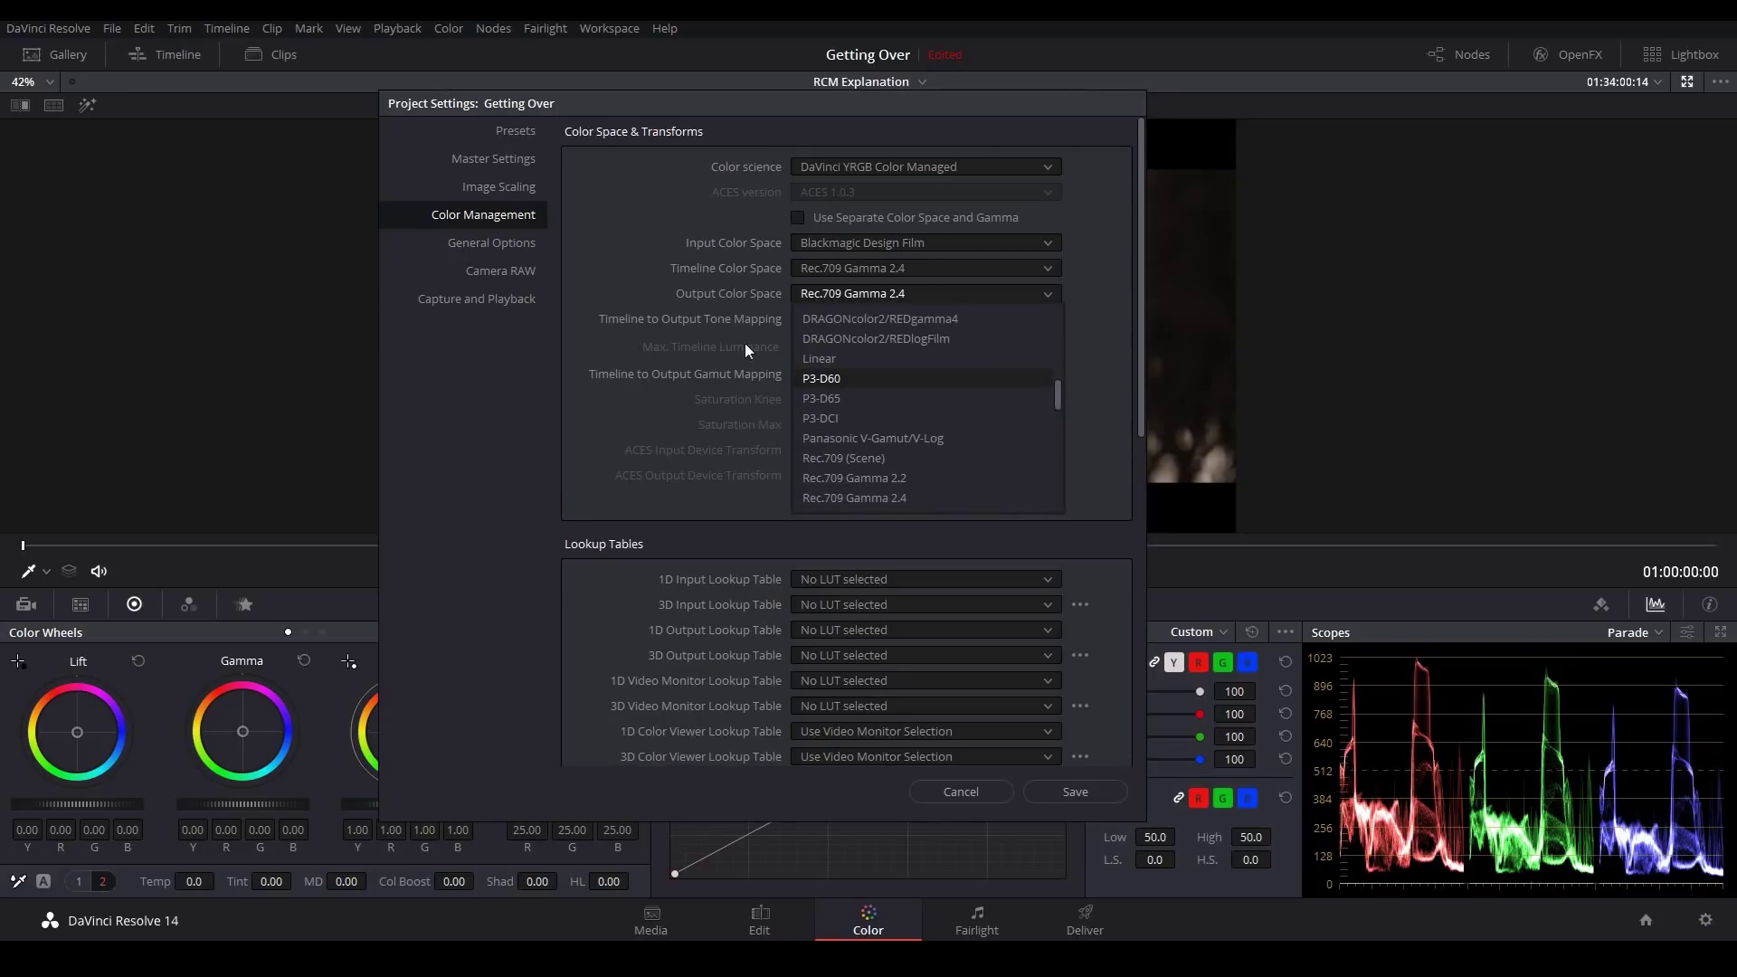
pyautogui.click(639, 248)
pyautogui.click(1068, 793)
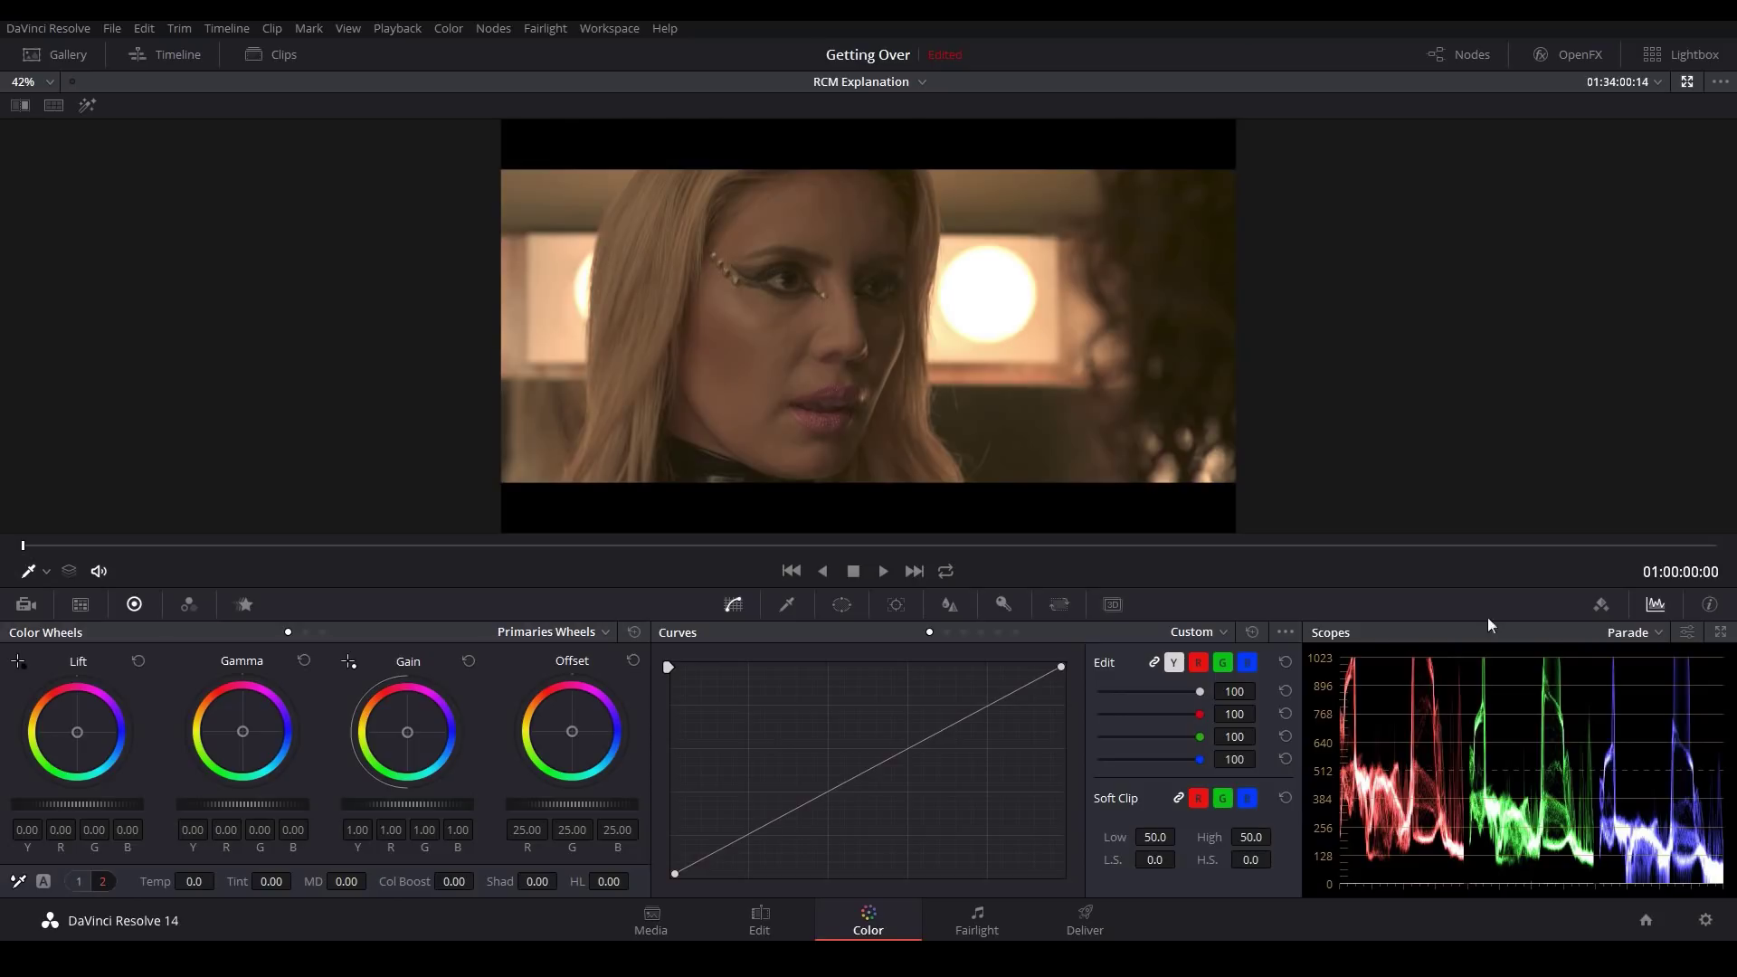
# - Set the project's timeline to output tone mapping to Luminance Mapping and save the settings
pyautogui.click(1706, 920)
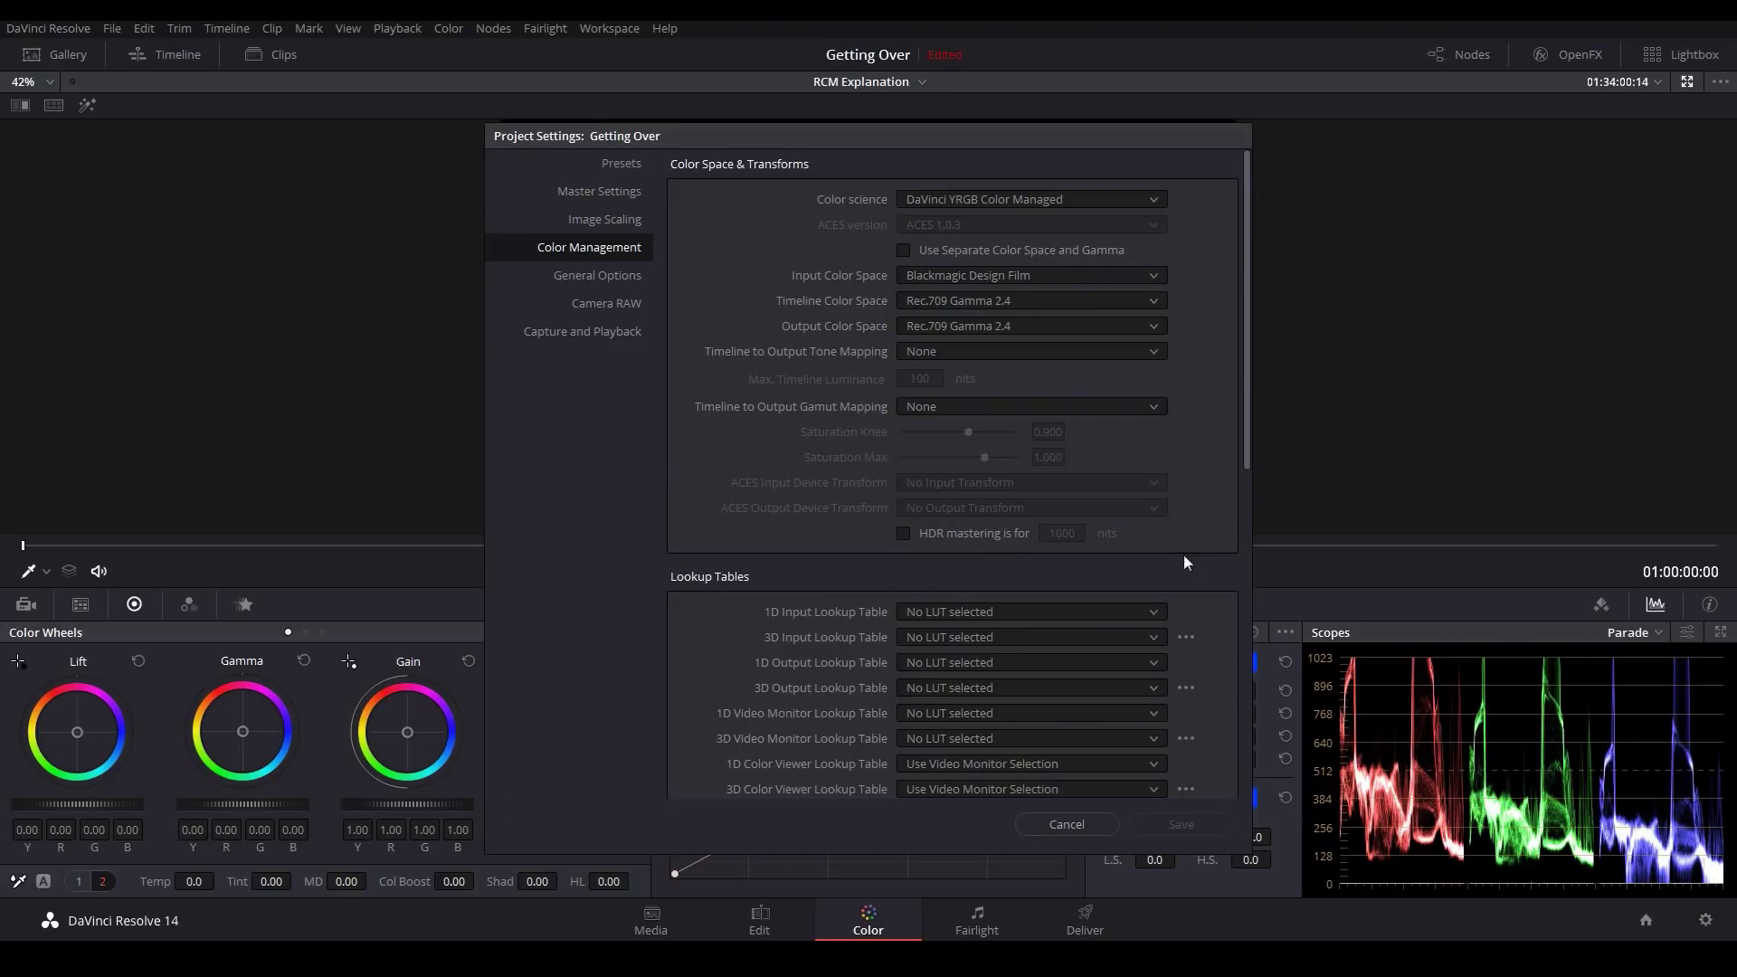
pyautogui.moveTo(841, 133); pyautogui.dragTo(605, 62)
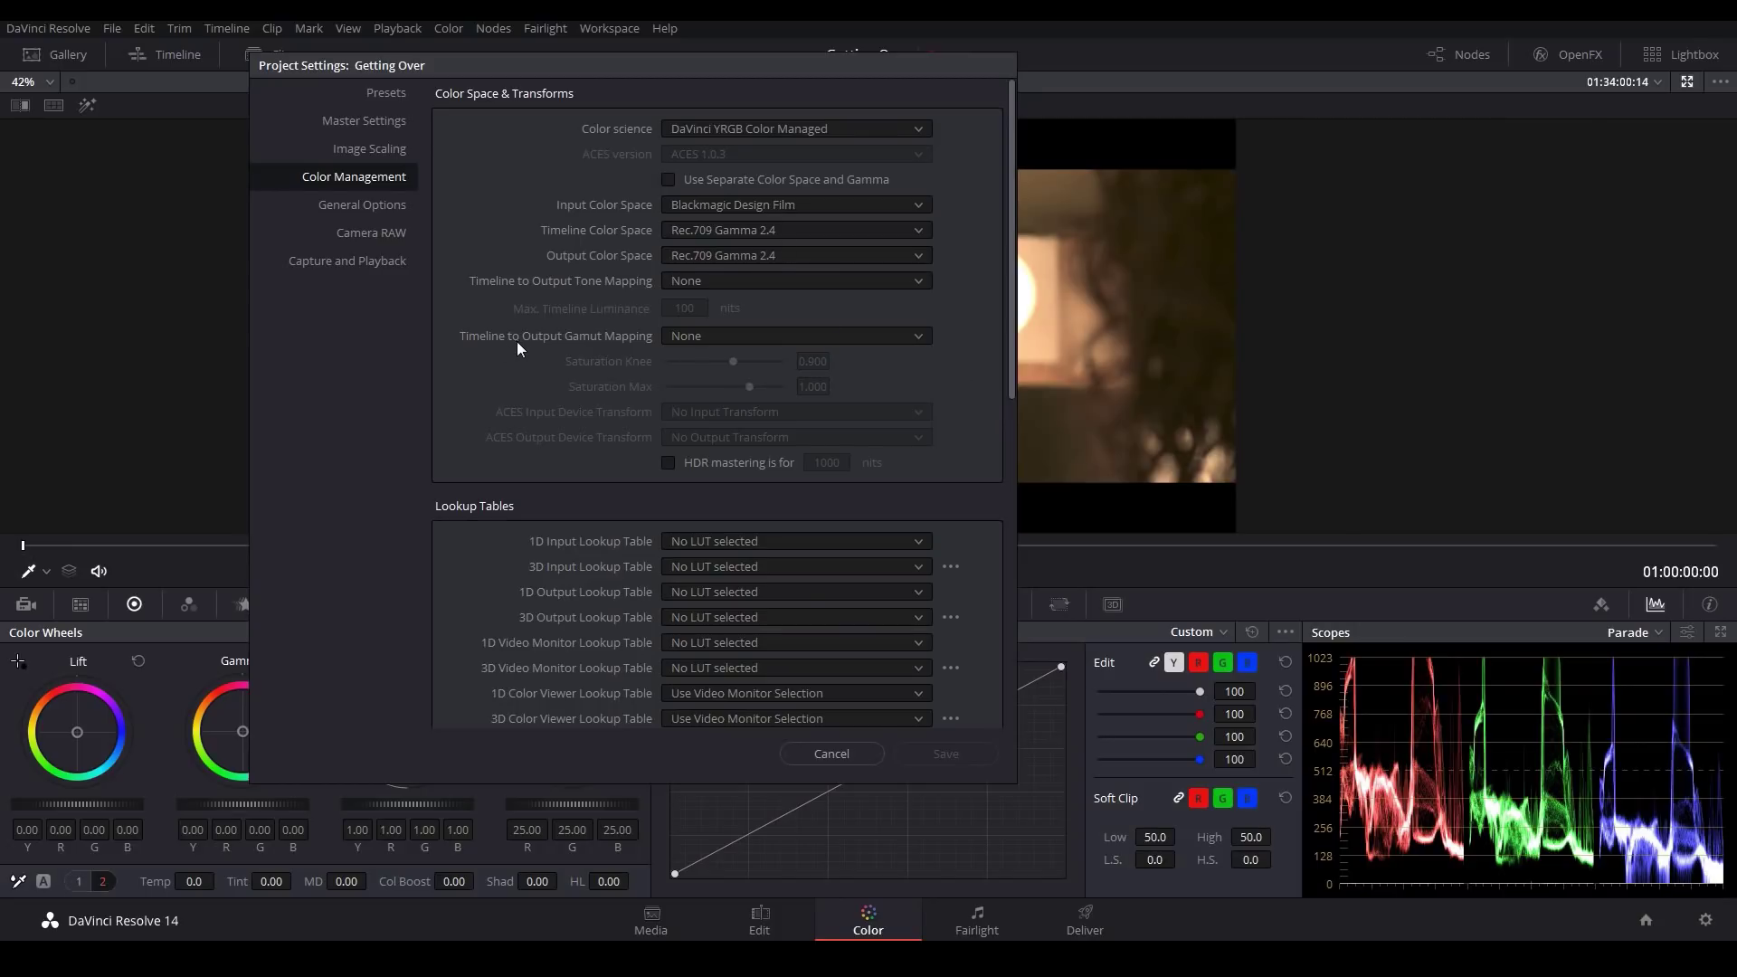
pyautogui.click(693, 283)
pyautogui.click(693, 351)
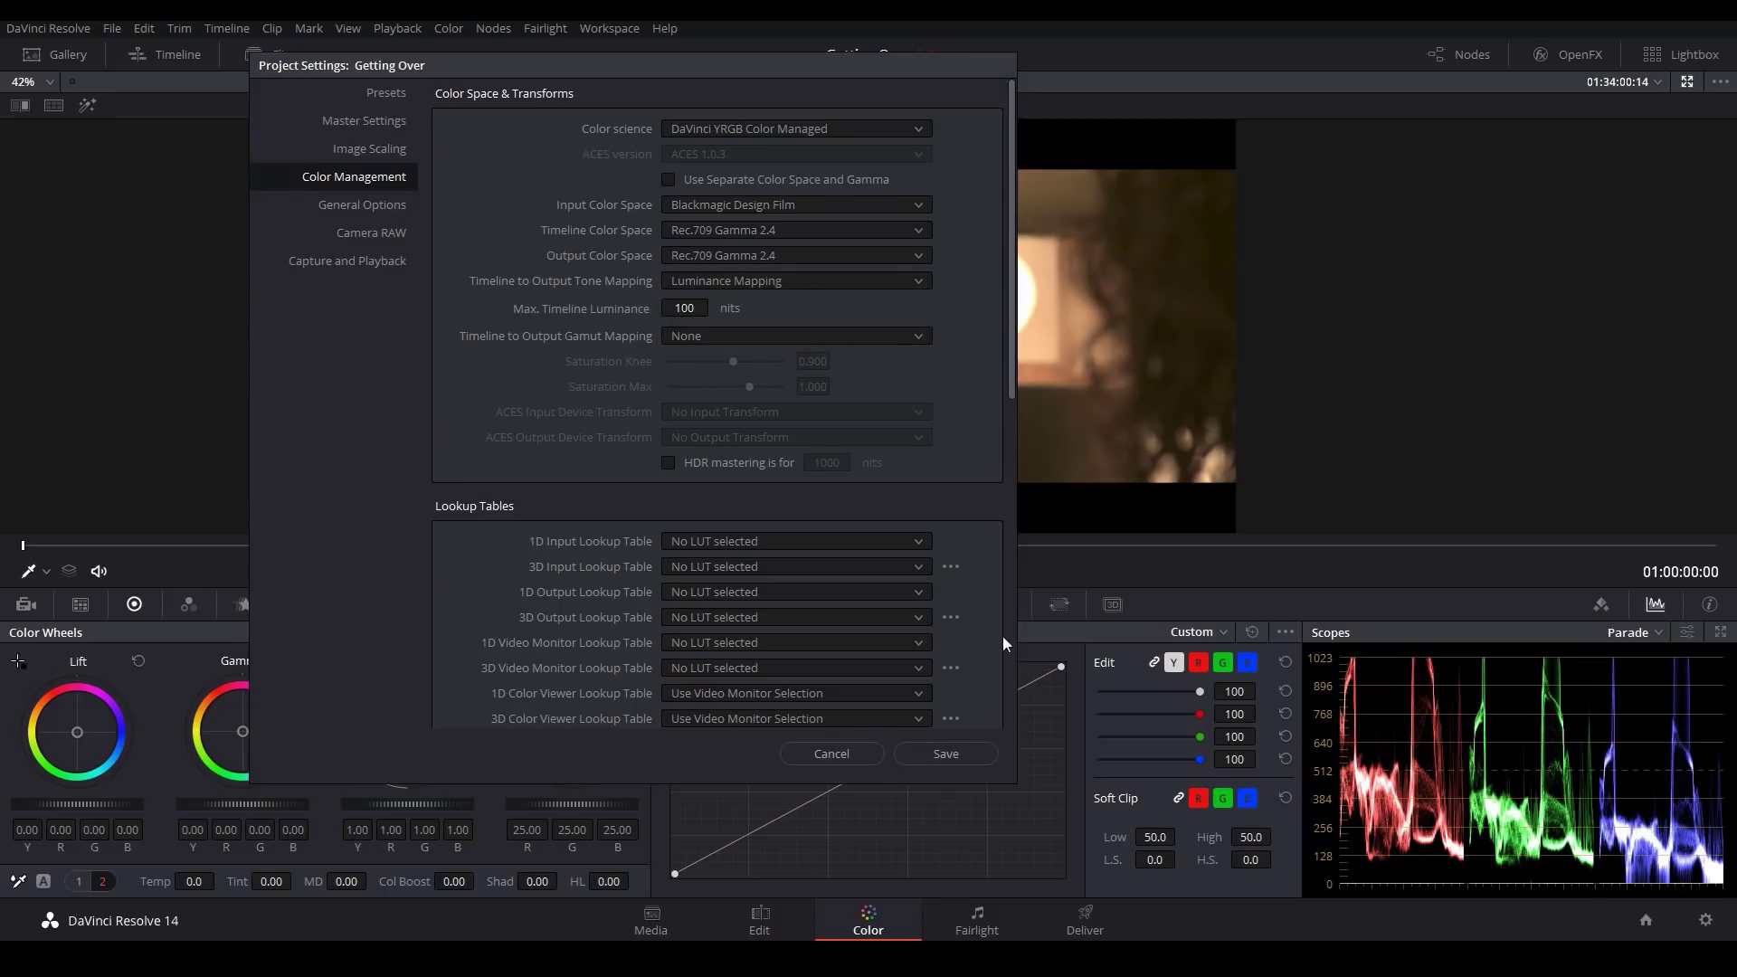
pyautogui.click(963, 752)
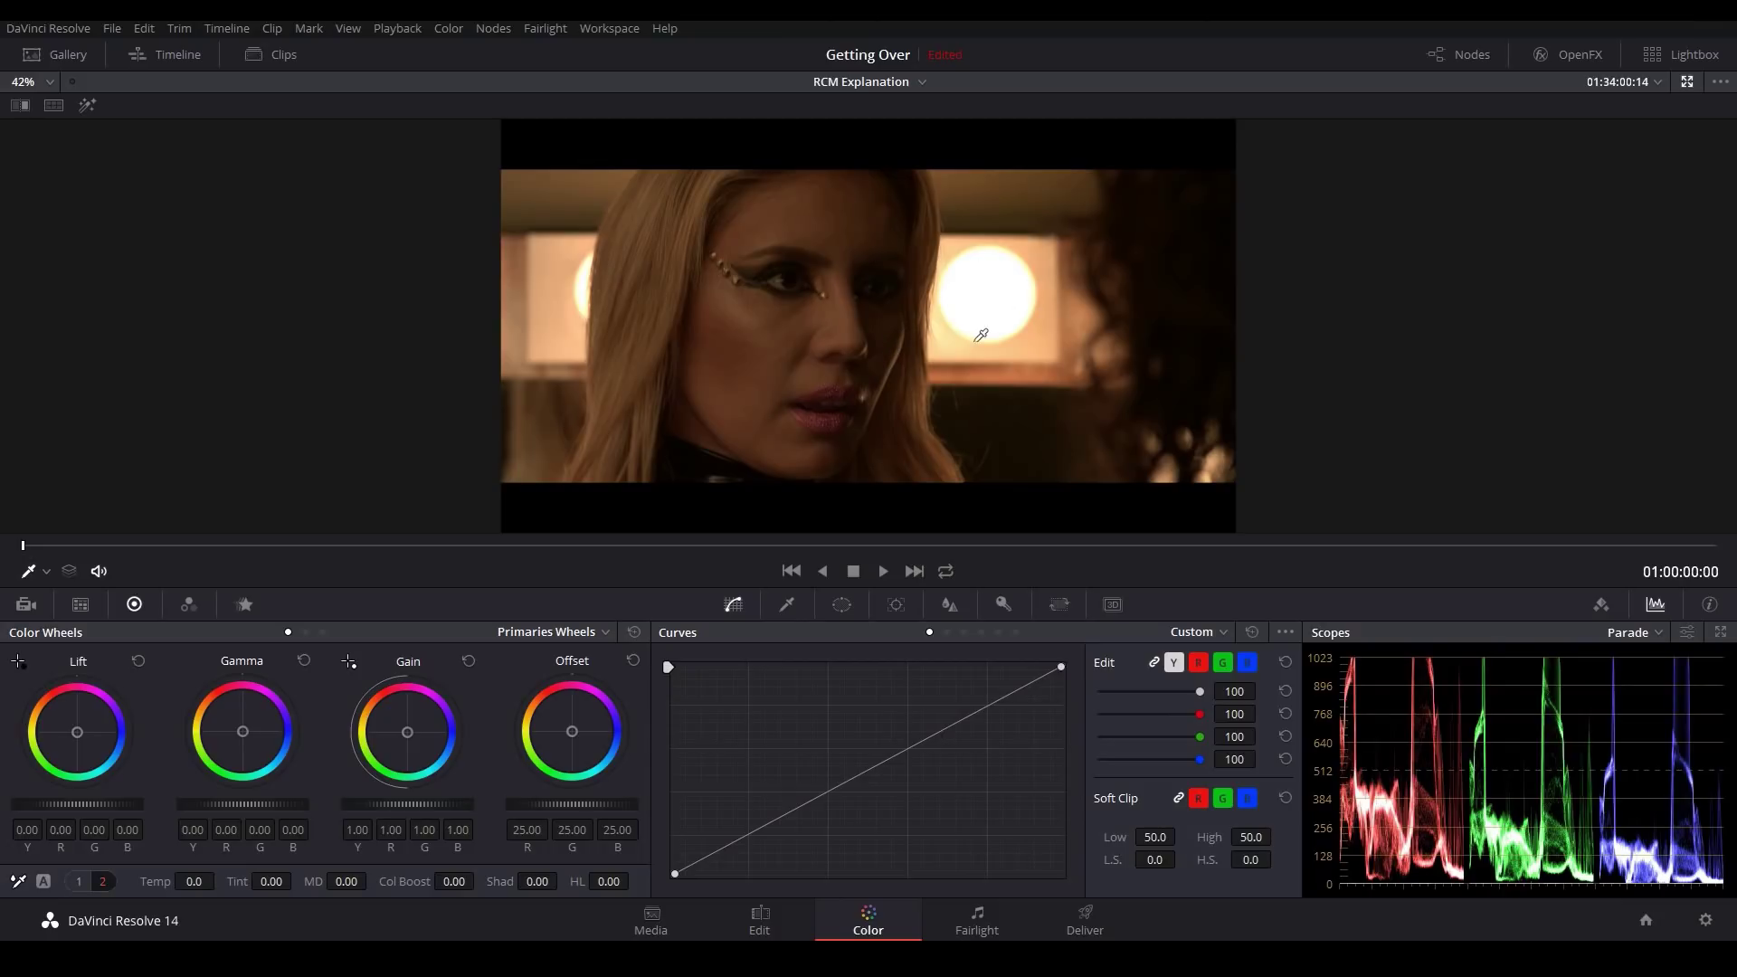
# - Set the maximum timeline luminance to 500 nits in the project's color management settings and save
pyautogui.click(1706, 921)
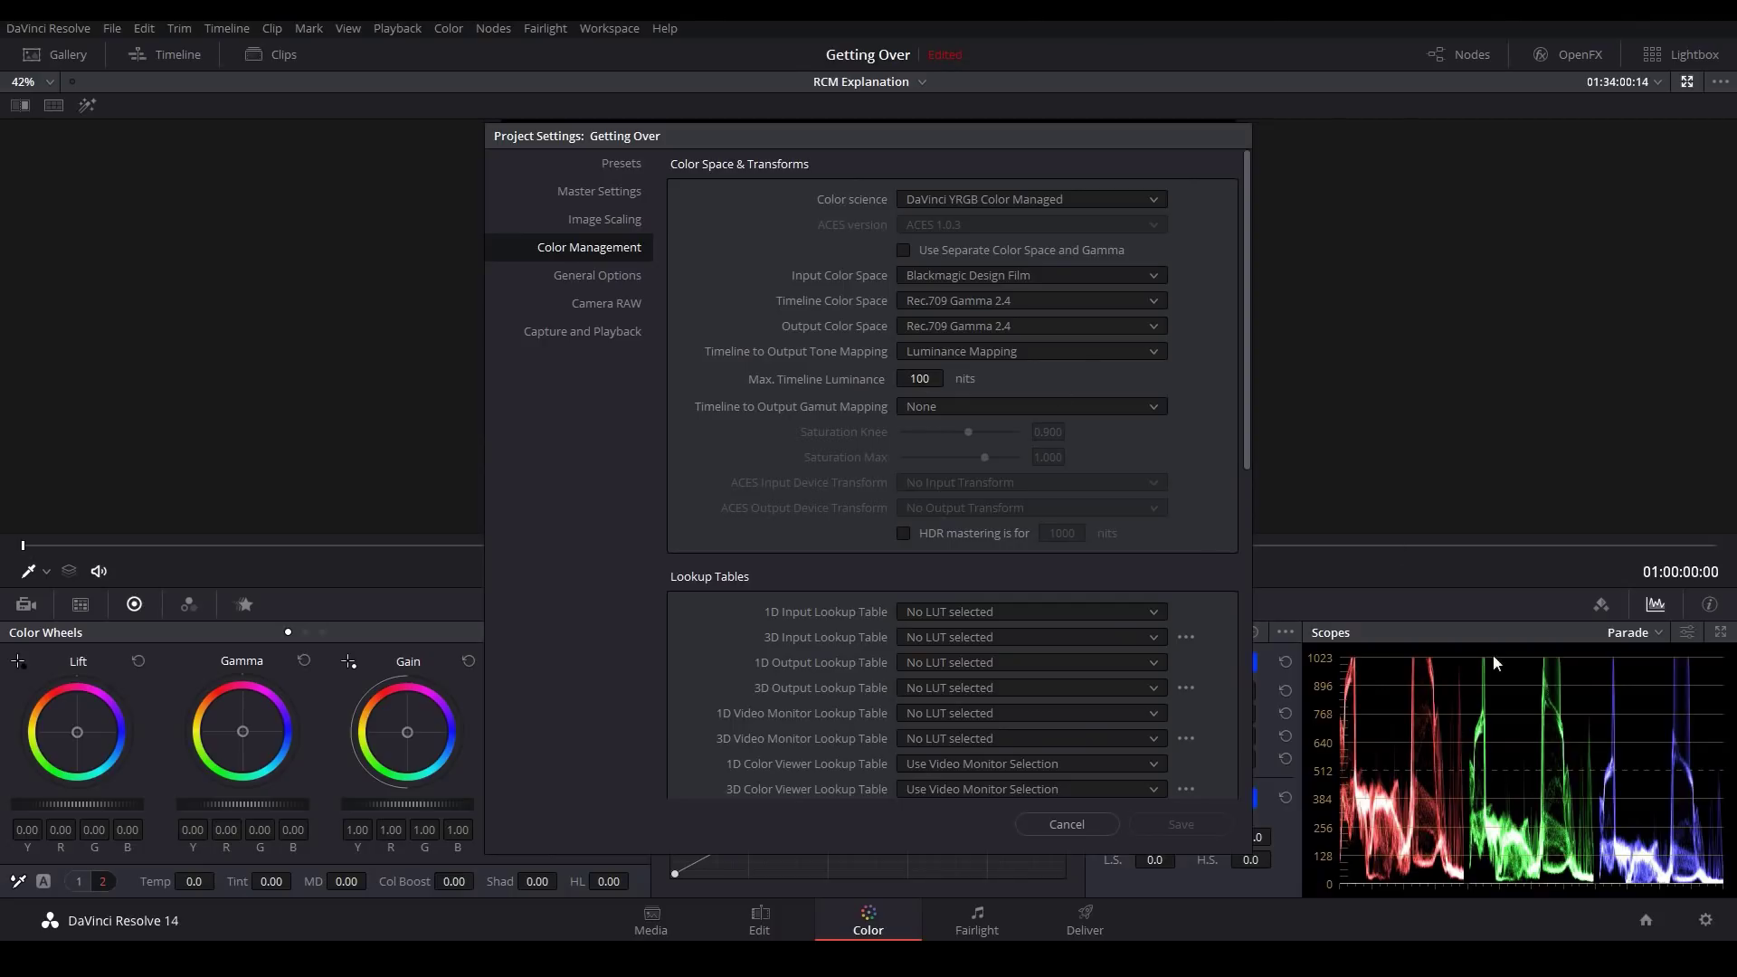
pyautogui.click(922, 378)
pyautogui.write('500')
pyautogui.press('Return')
pyautogui.click(1163, 823)
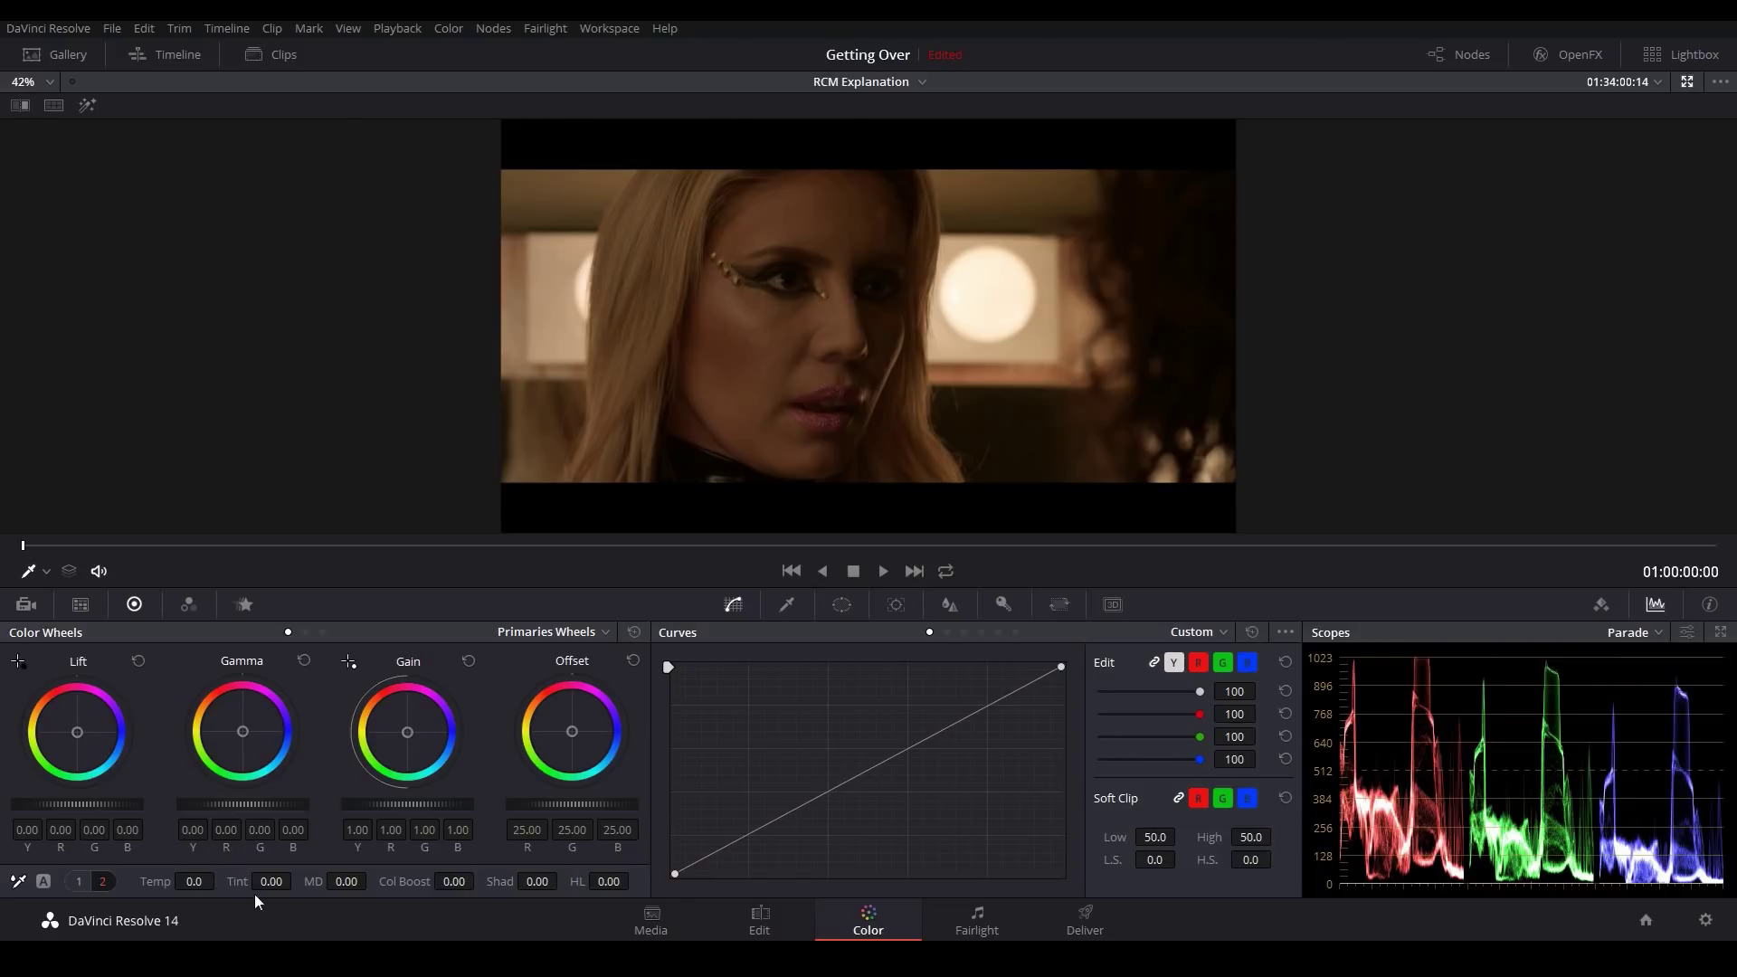
# - Reduce clip 01's saturation to 0 to compare the channels on the parade scope, and restore it to 50
pyautogui.click(78, 881)
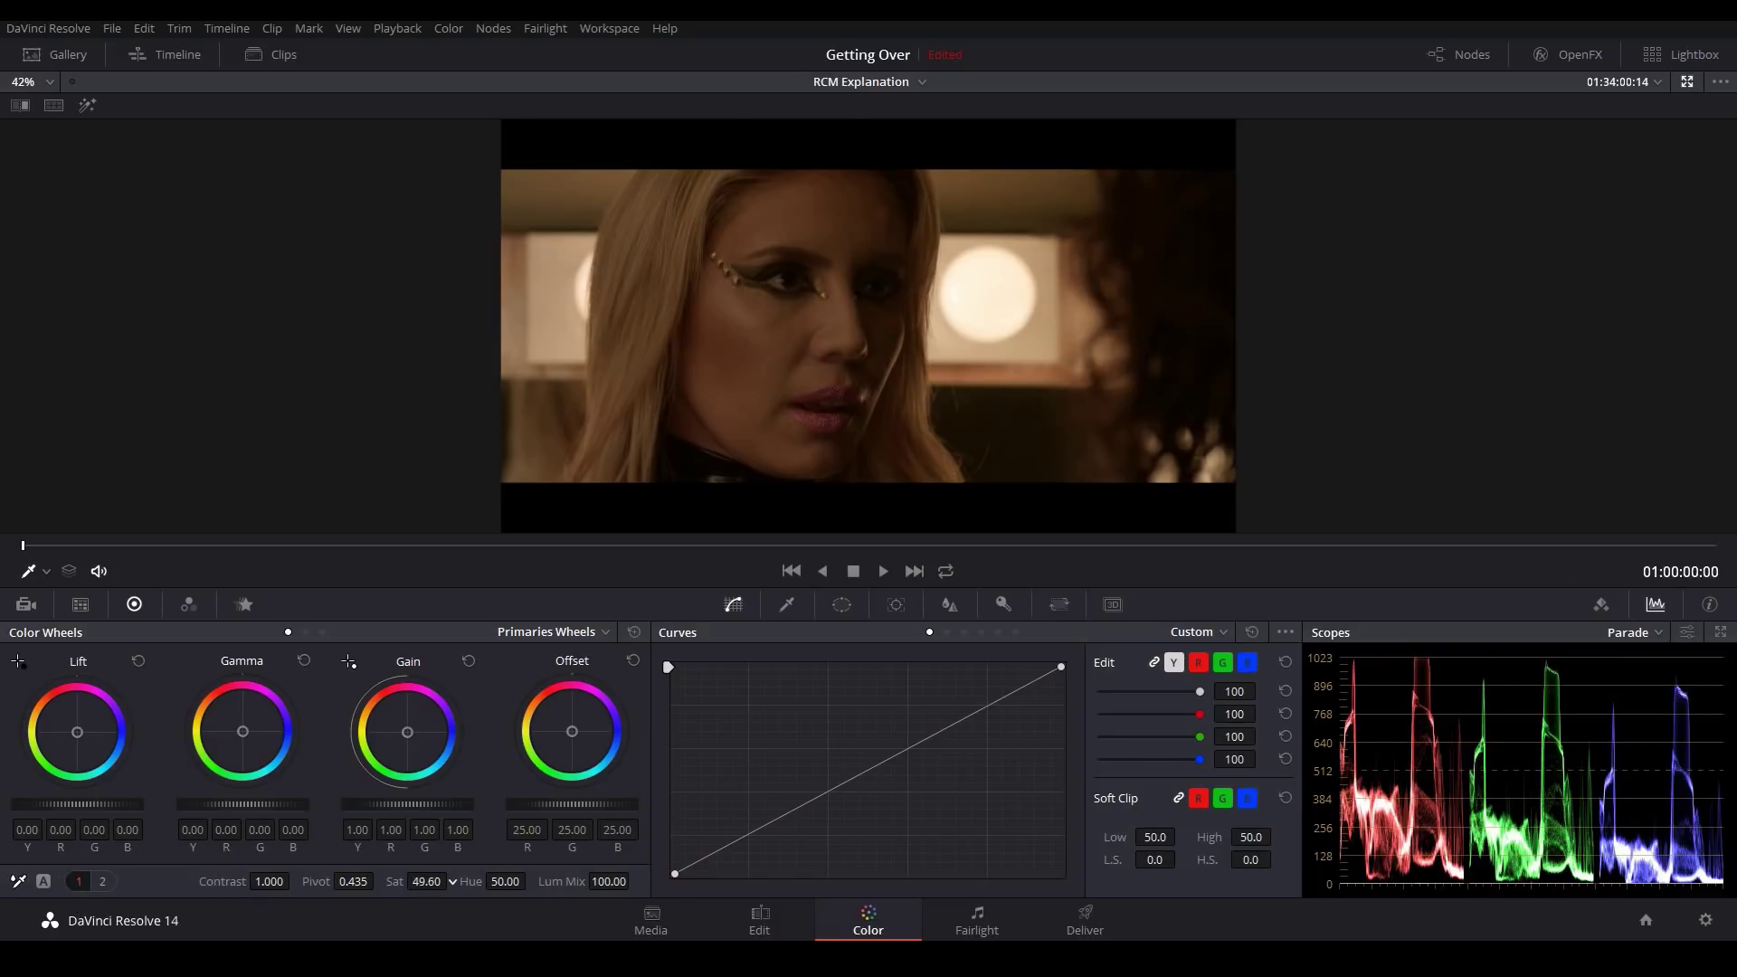
pyautogui.moveTo(426, 881); pyautogui.dragTo(344, 881)
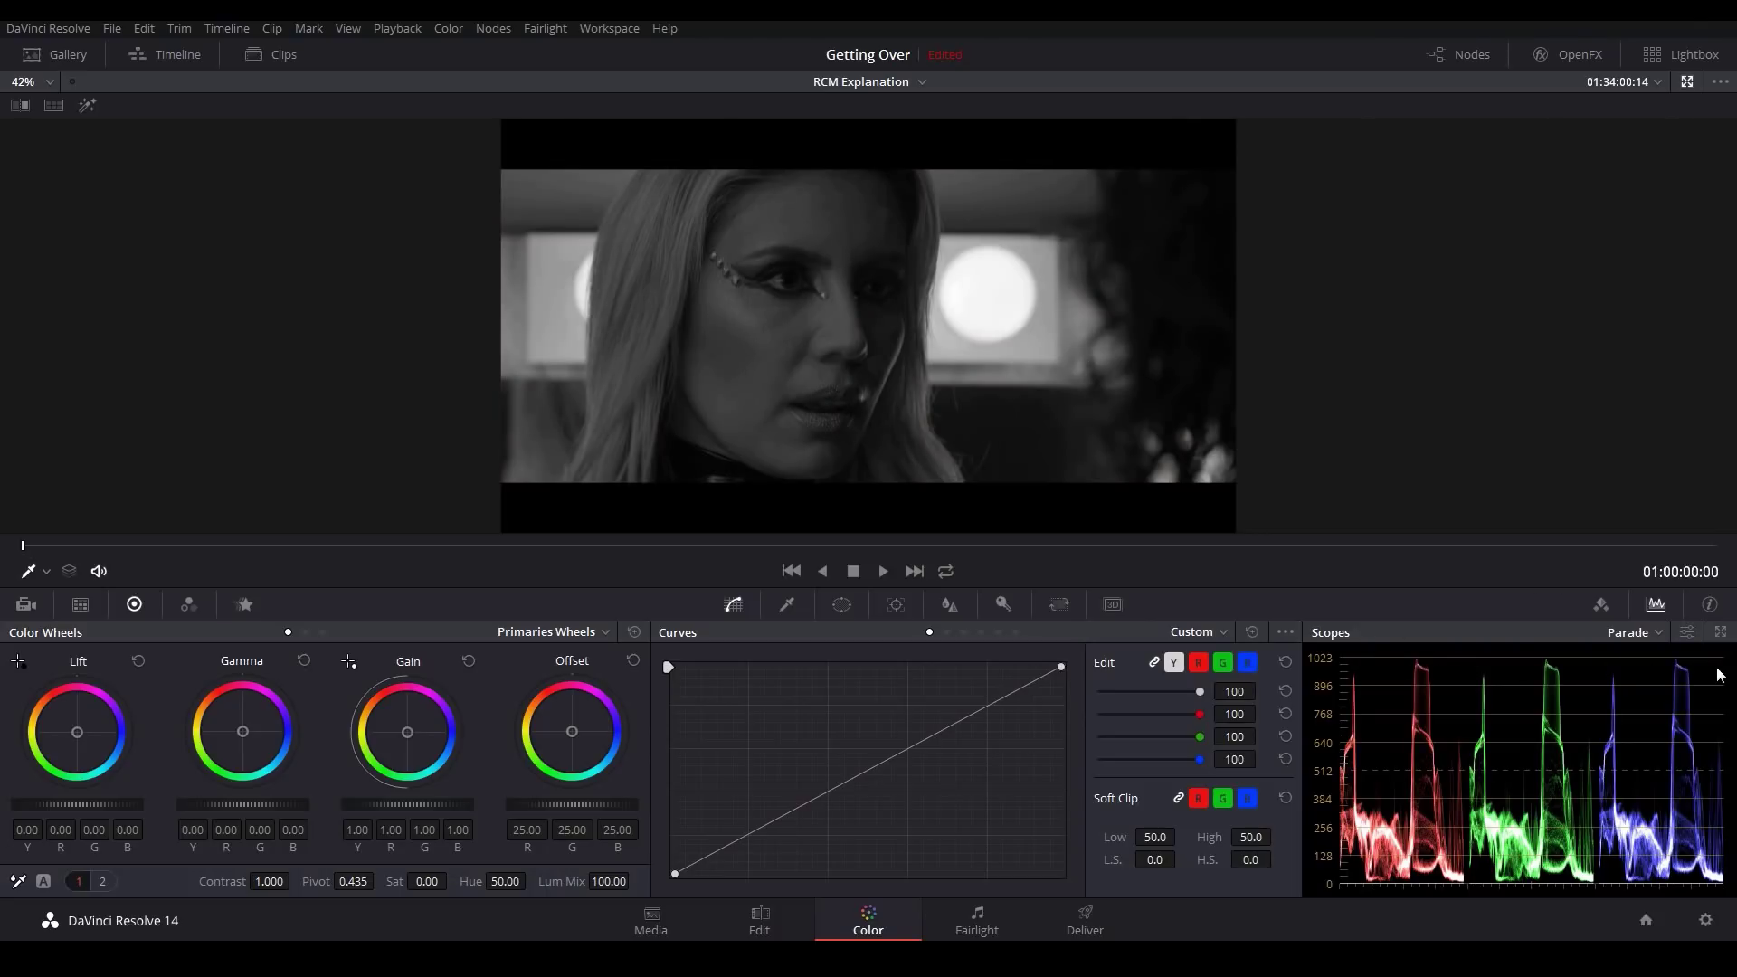
pyautogui.click(426, 881)
pyautogui.write('50')
pyautogui.press('Return')
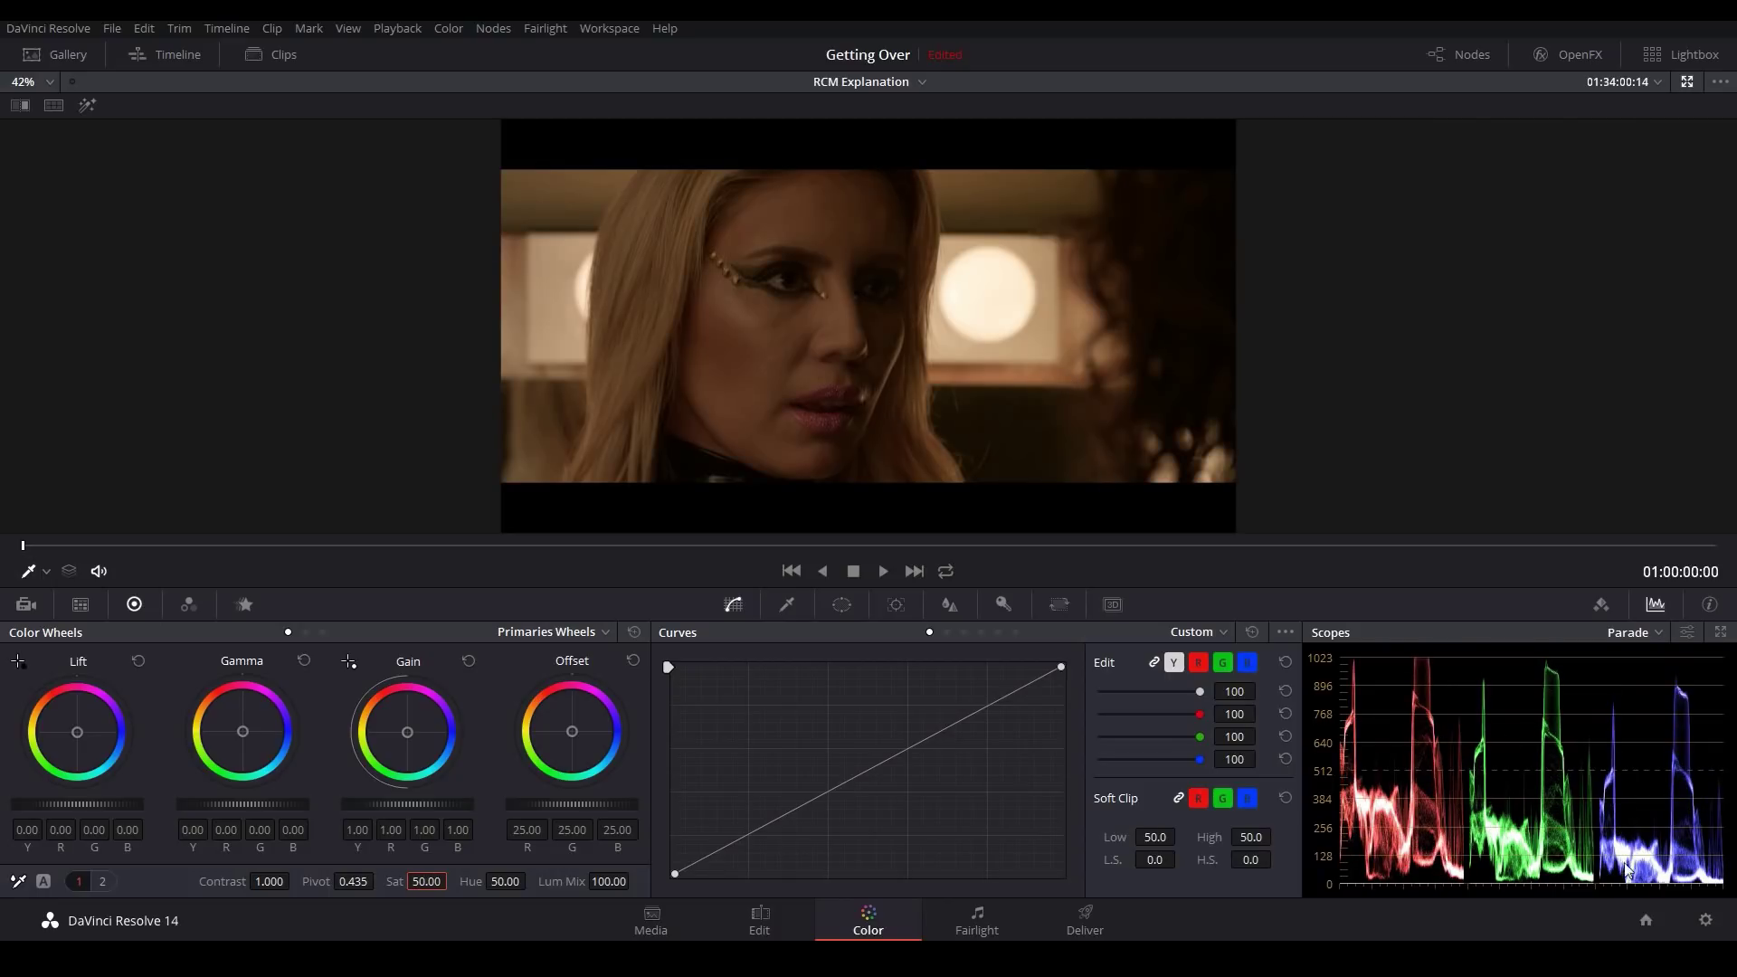
# - Set the project's timeline to output gamut mapping to Saturation Mapping and save the settings
pyautogui.click(1706, 920)
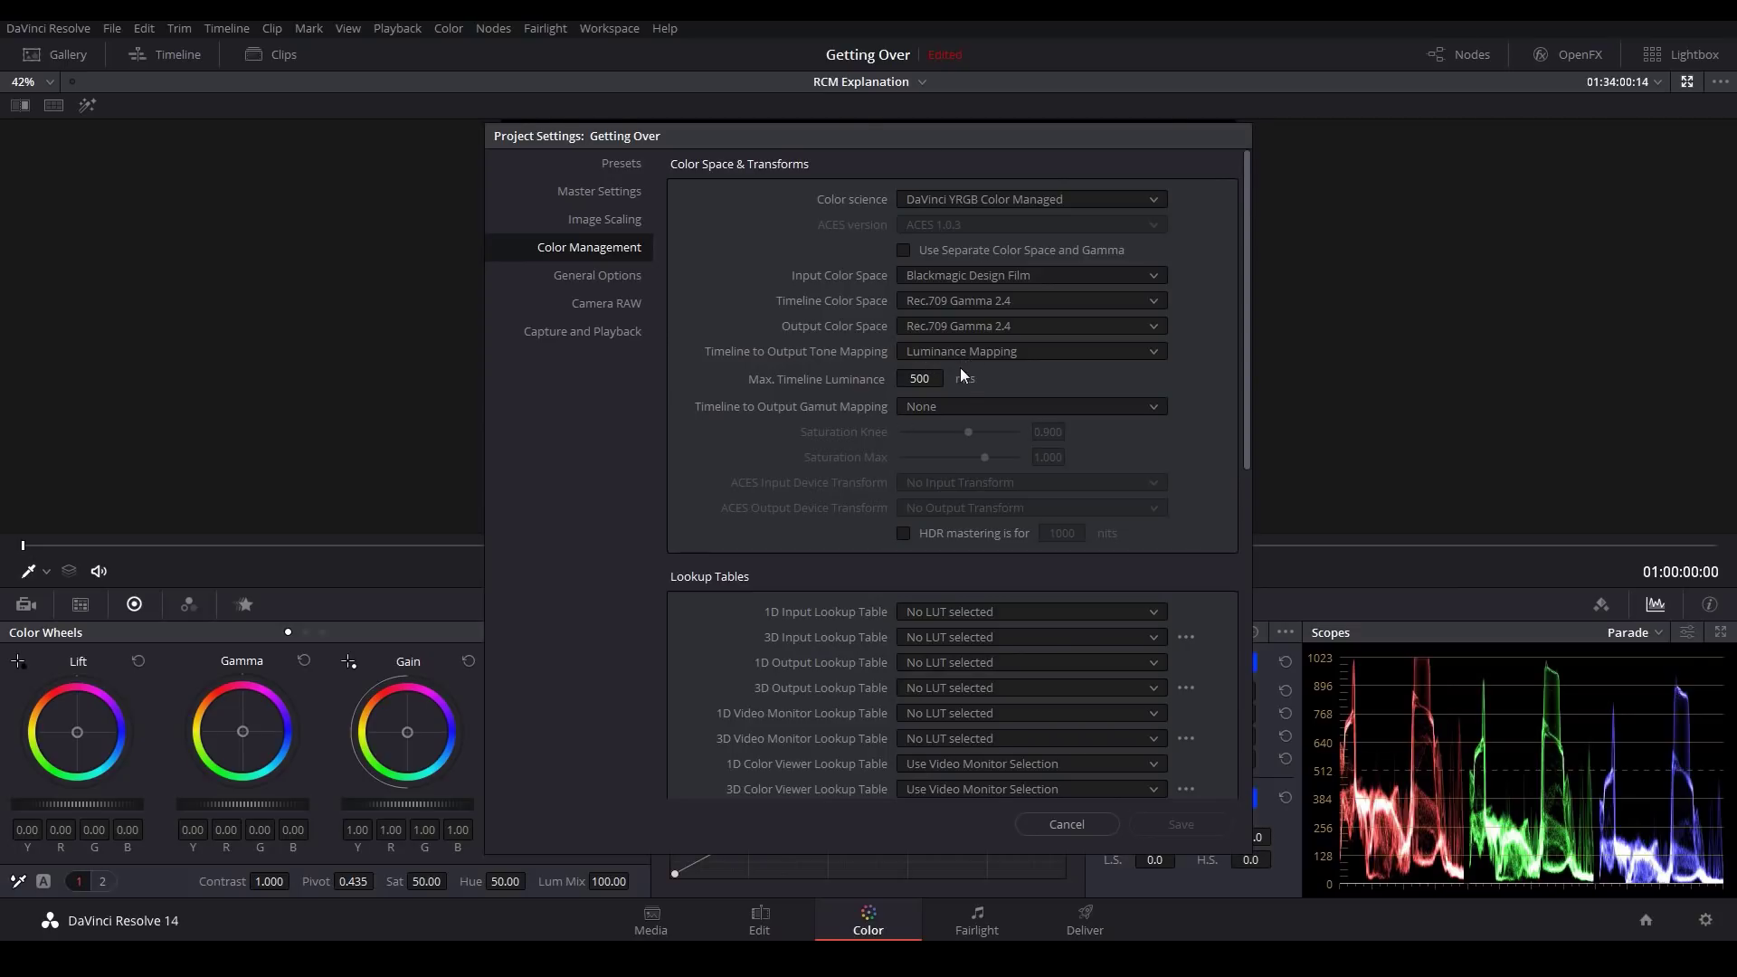
pyautogui.moveTo(865, 145); pyautogui.dragTo(379, 90)
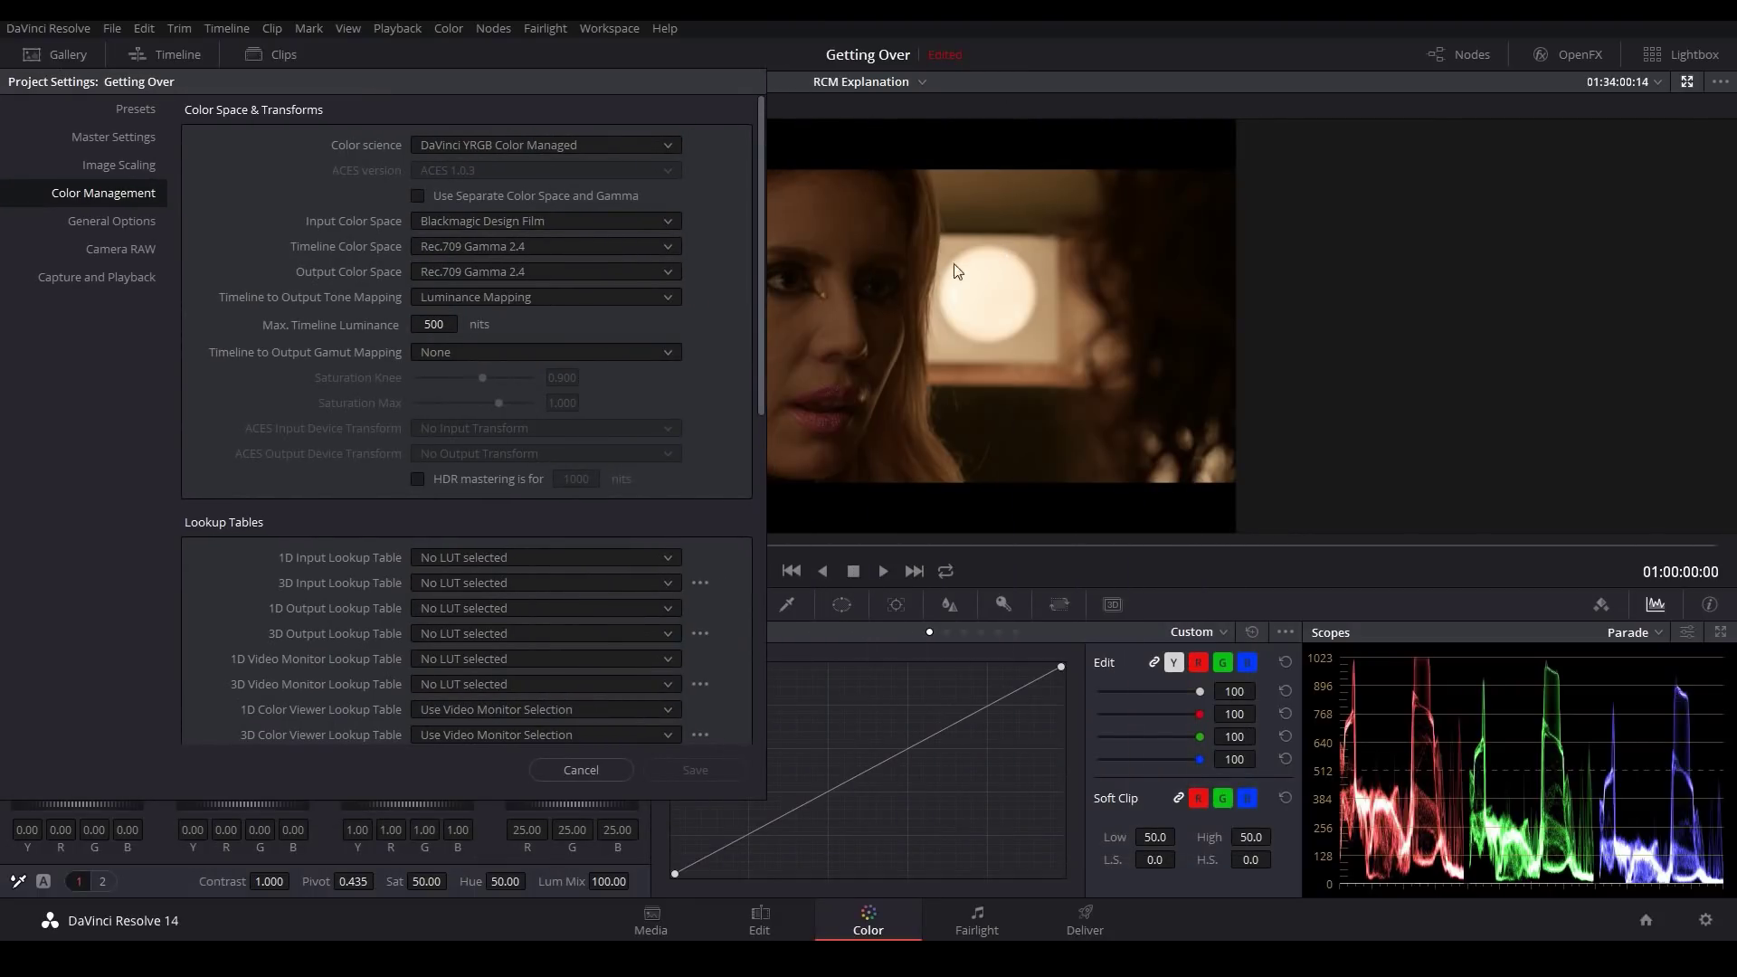
pyautogui.click(426, 355)
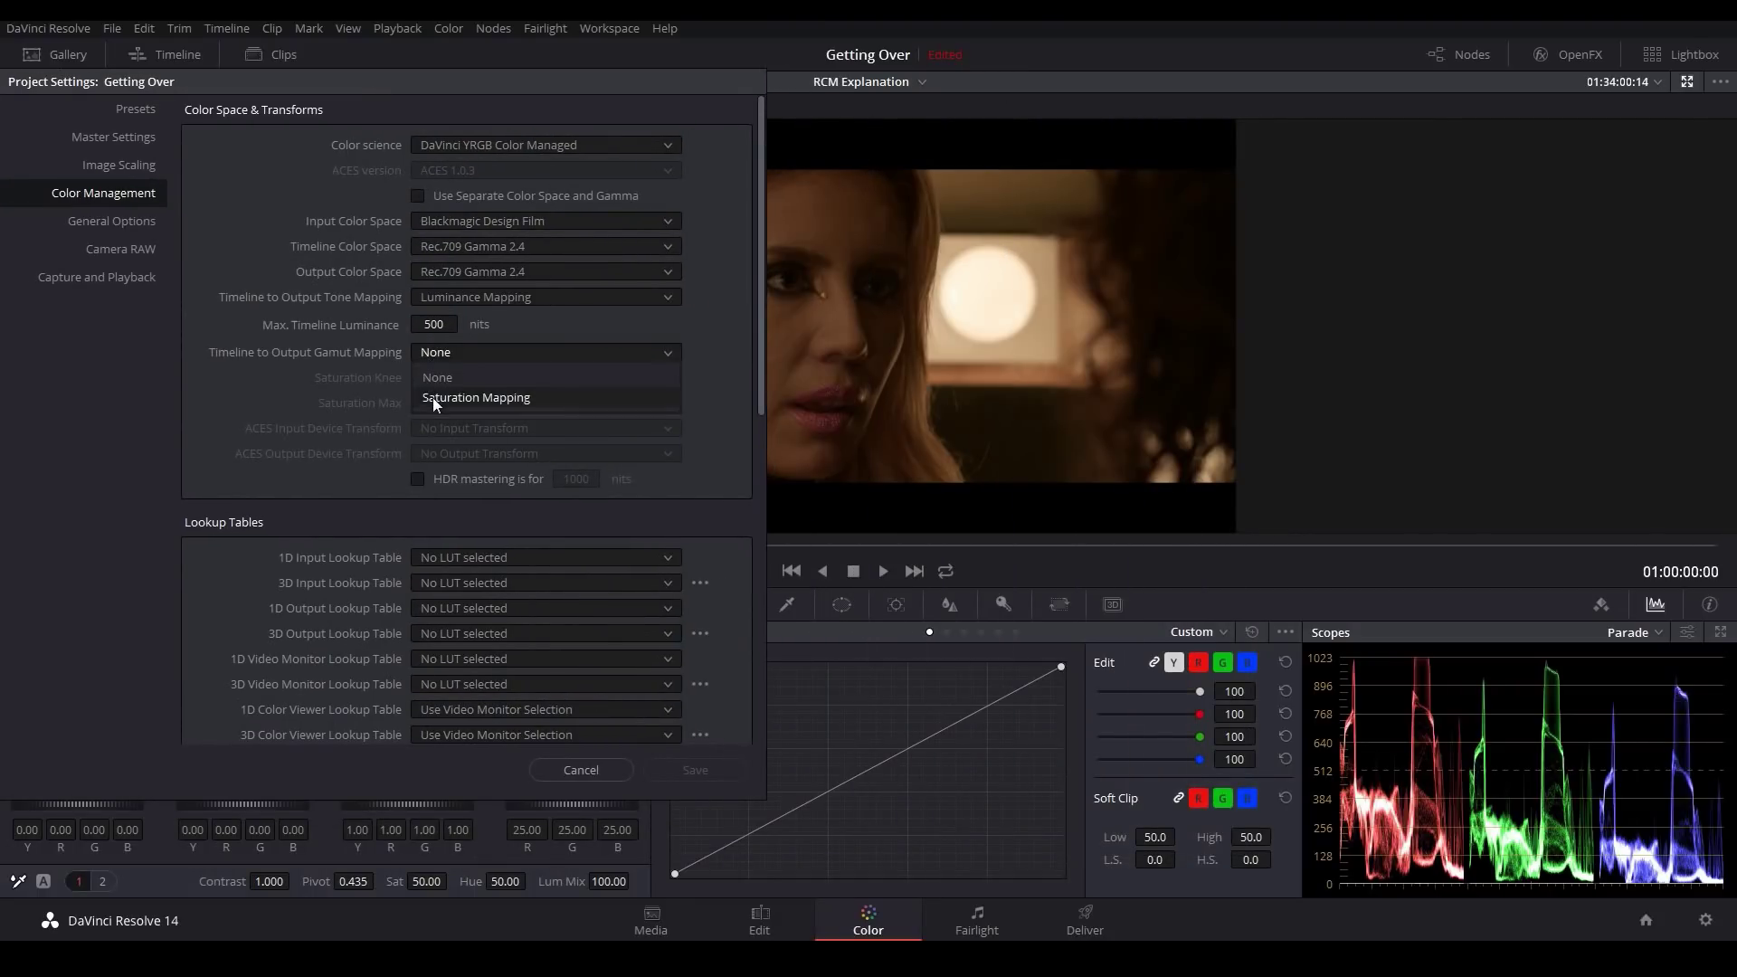
pyautogui.click(433, 398)
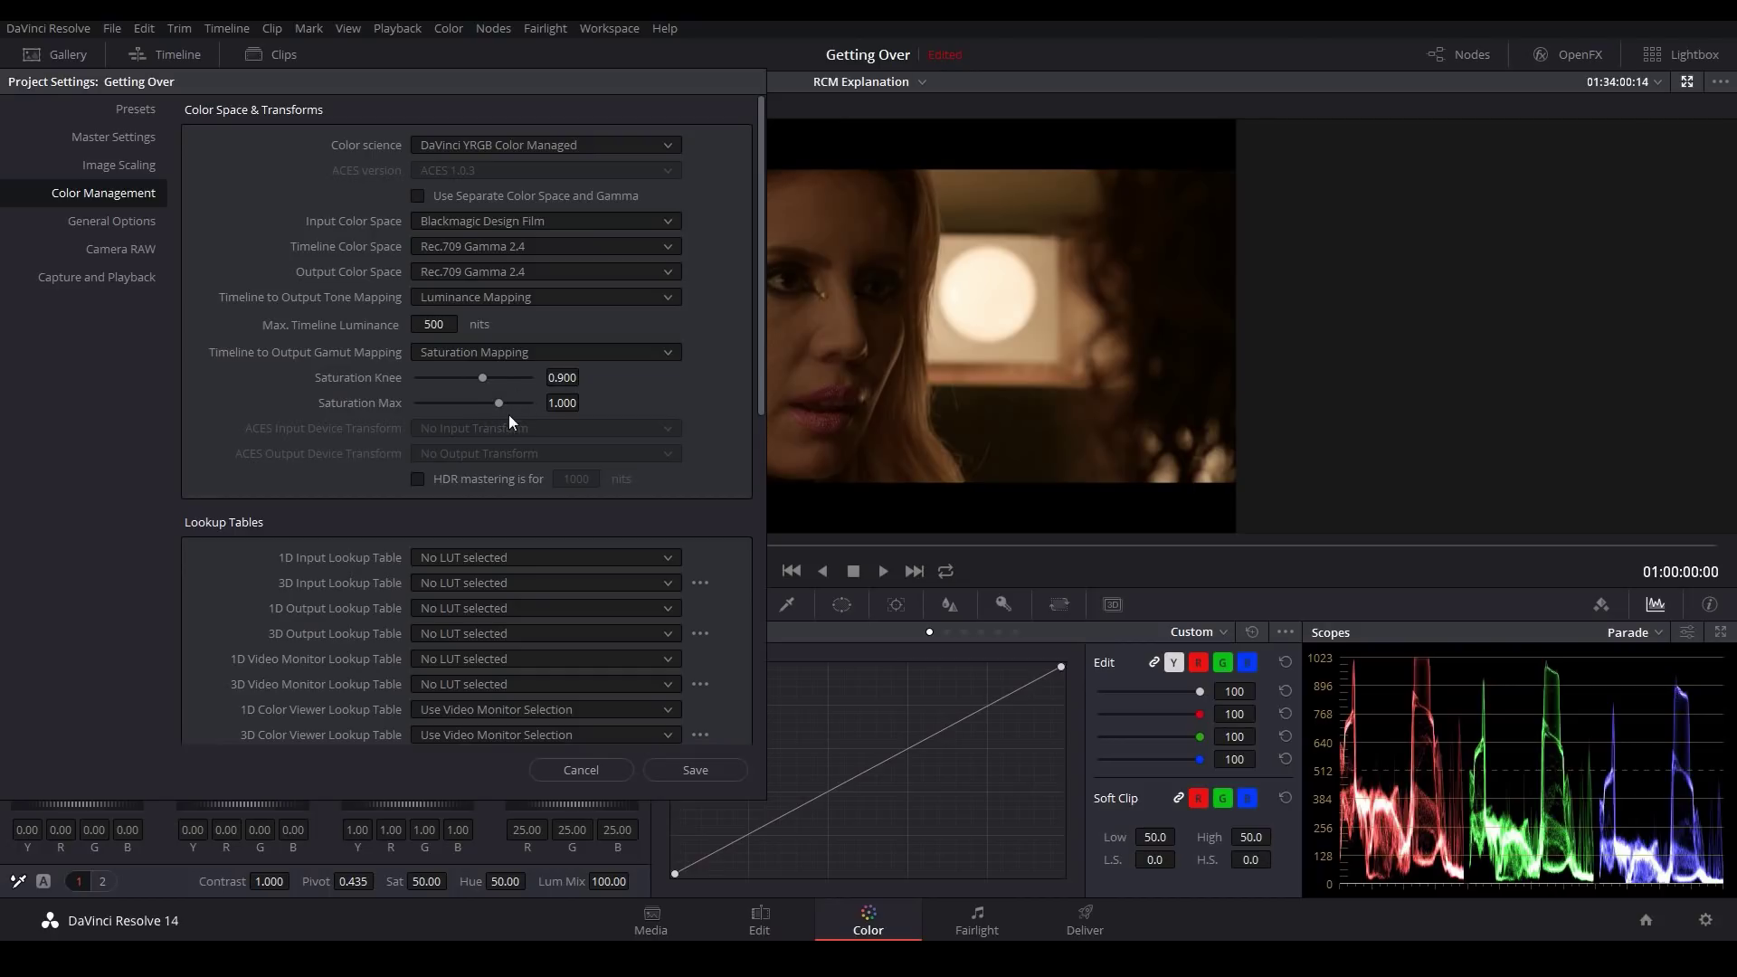
pyautogui.click(693, 770)
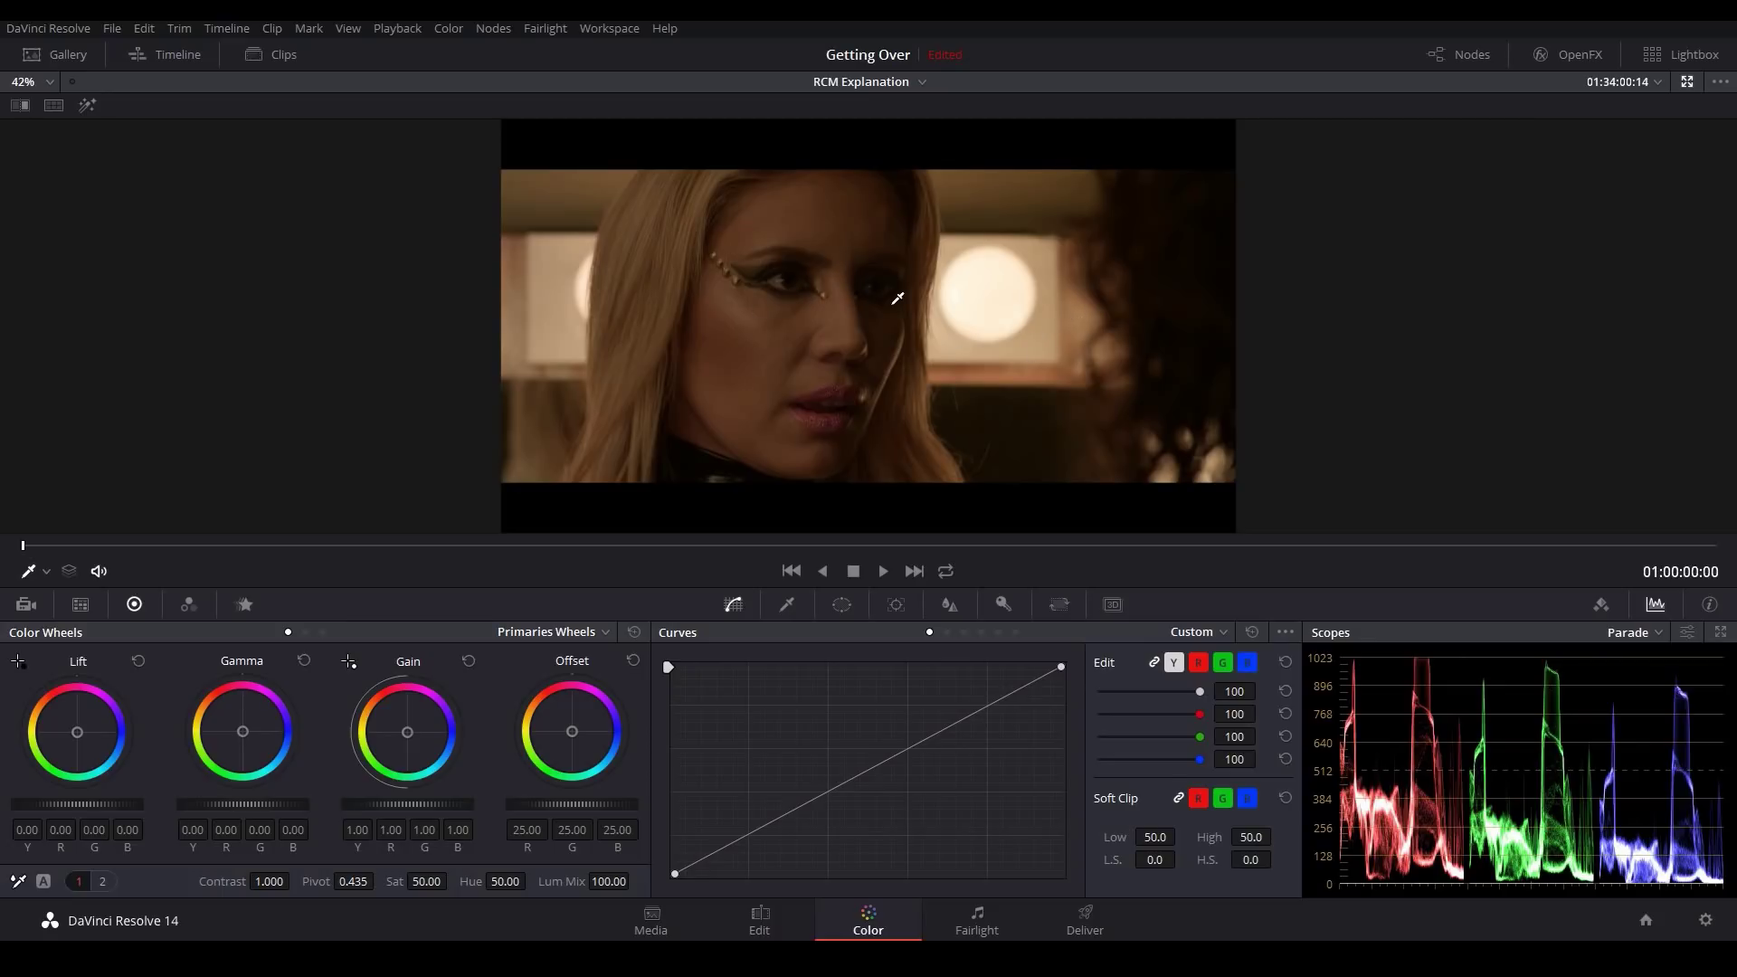
# - Examine the color-managed look of clips between 02 and 10 in the enlarged viewer, scrubbing through clips 02 and 03
pyautogui.hotkey('alt', 'f')
pyautogui.click(187, 466)
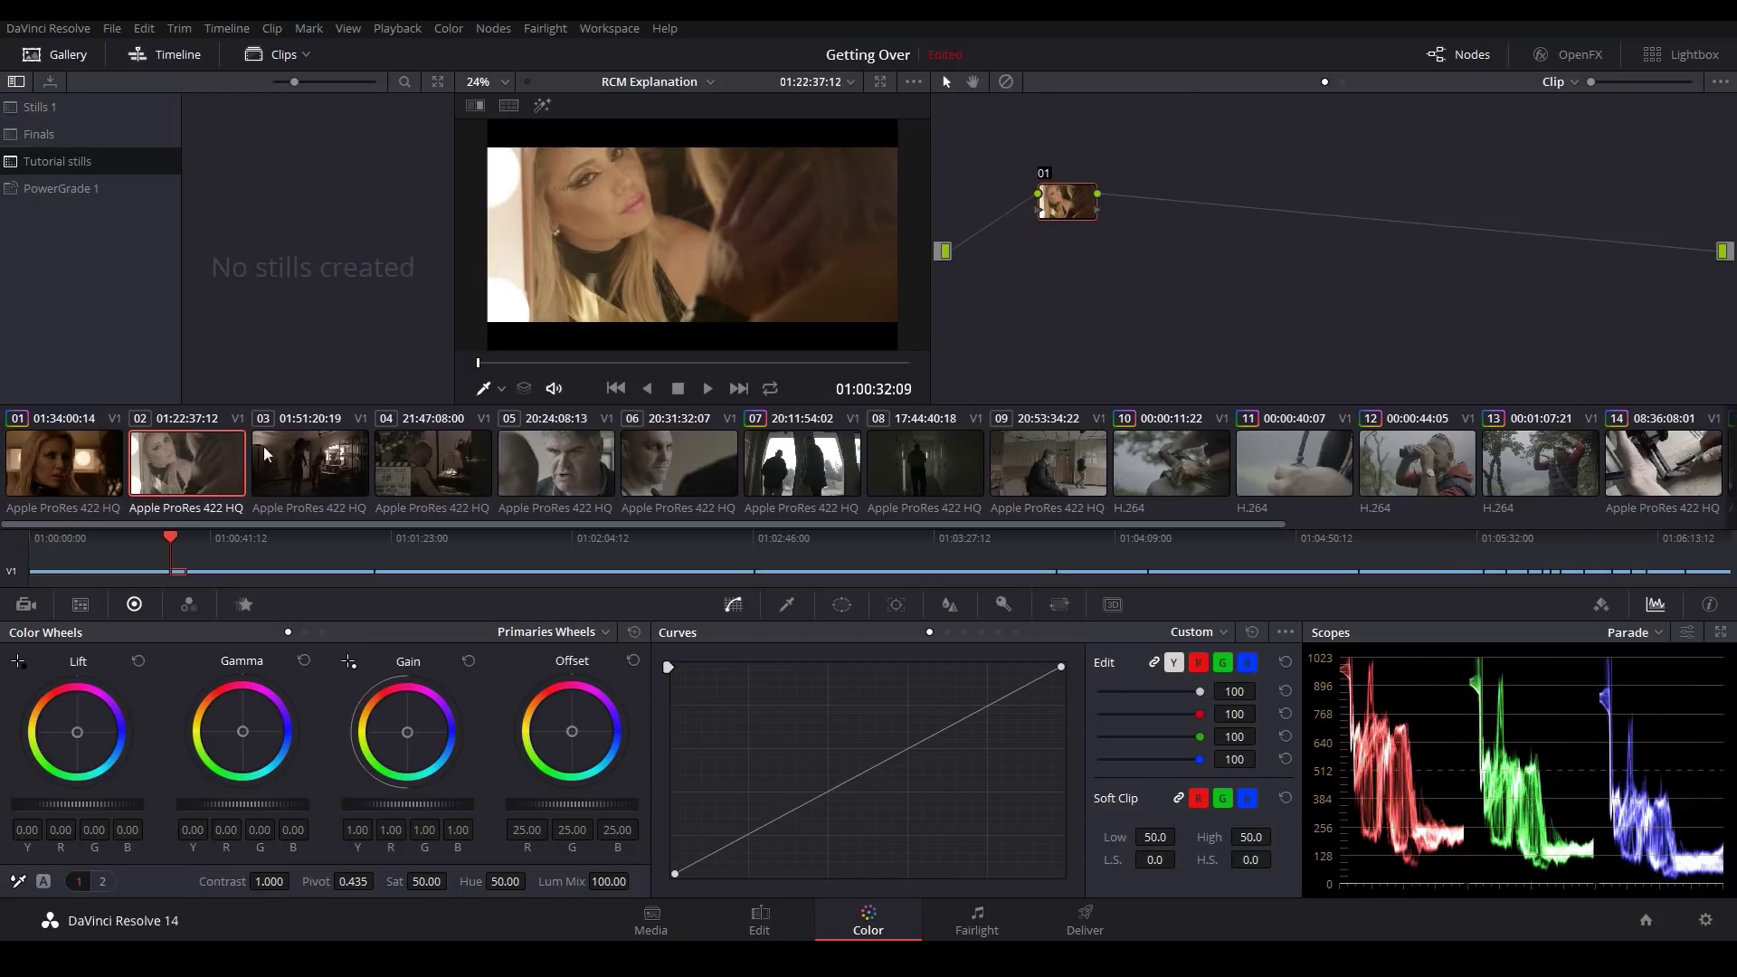
pyautogui.hotkey('alt', 'f')
pyautogui.moveTo(204, 545); pyautogui.dragTo(719, 519)
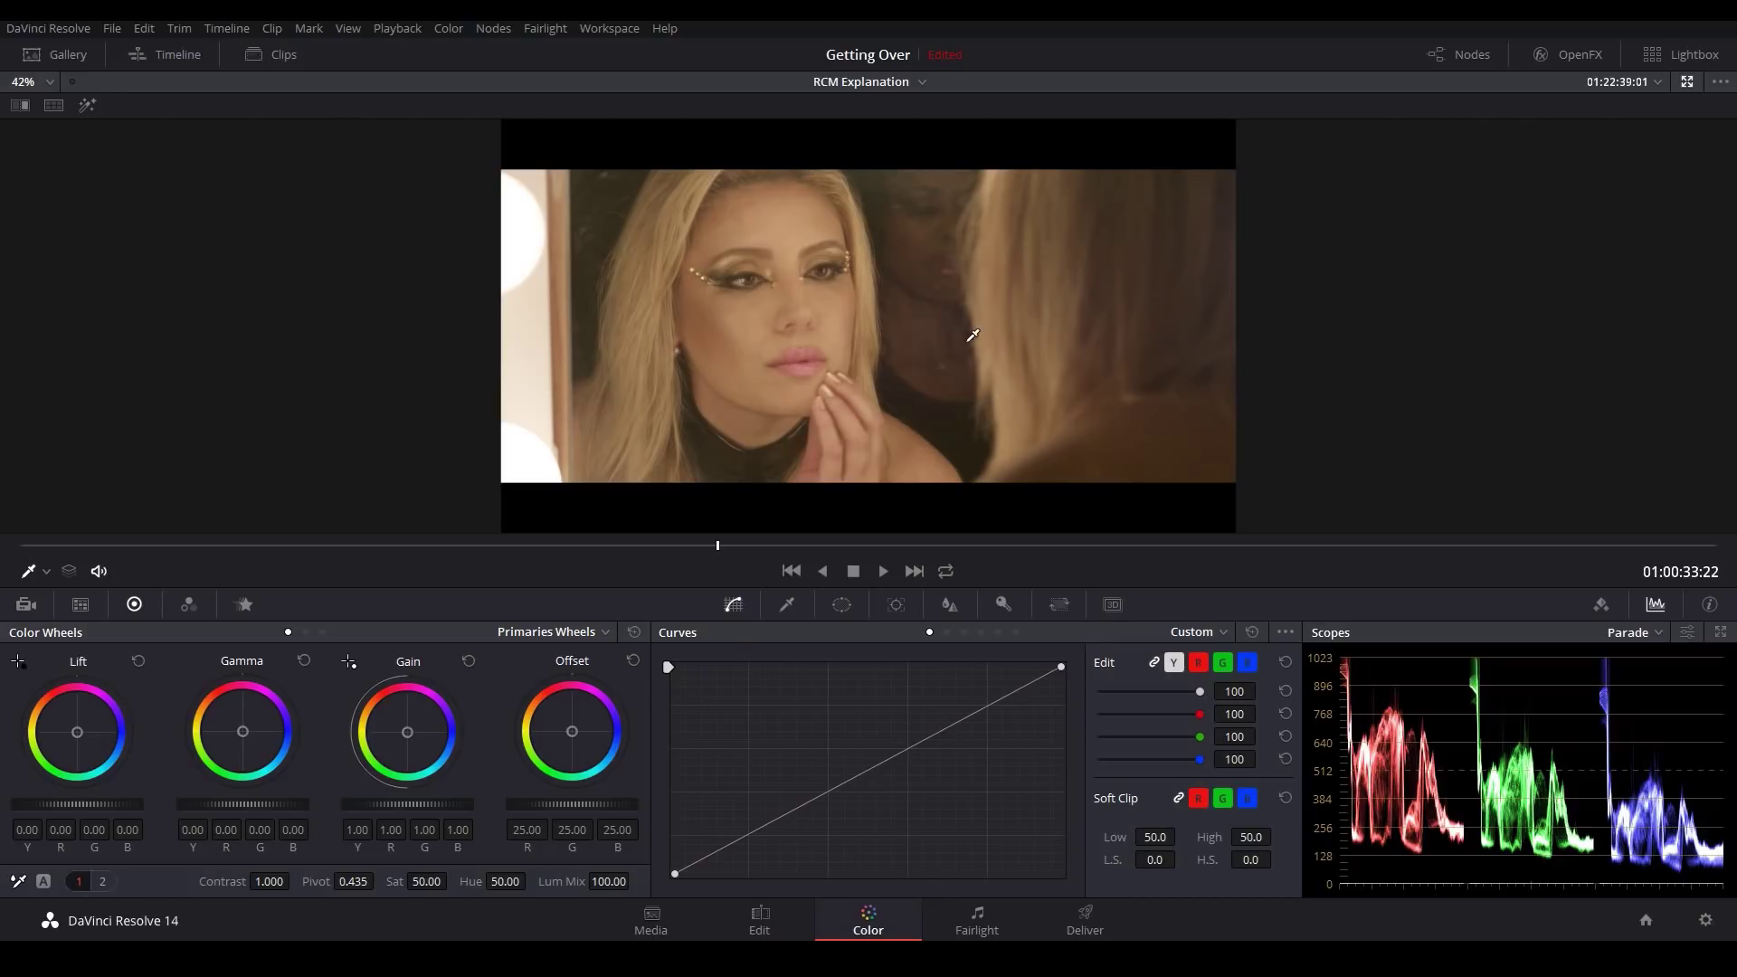
pyautogui.hotkey('alt', 'f')
pyautogui.click(283, 466)
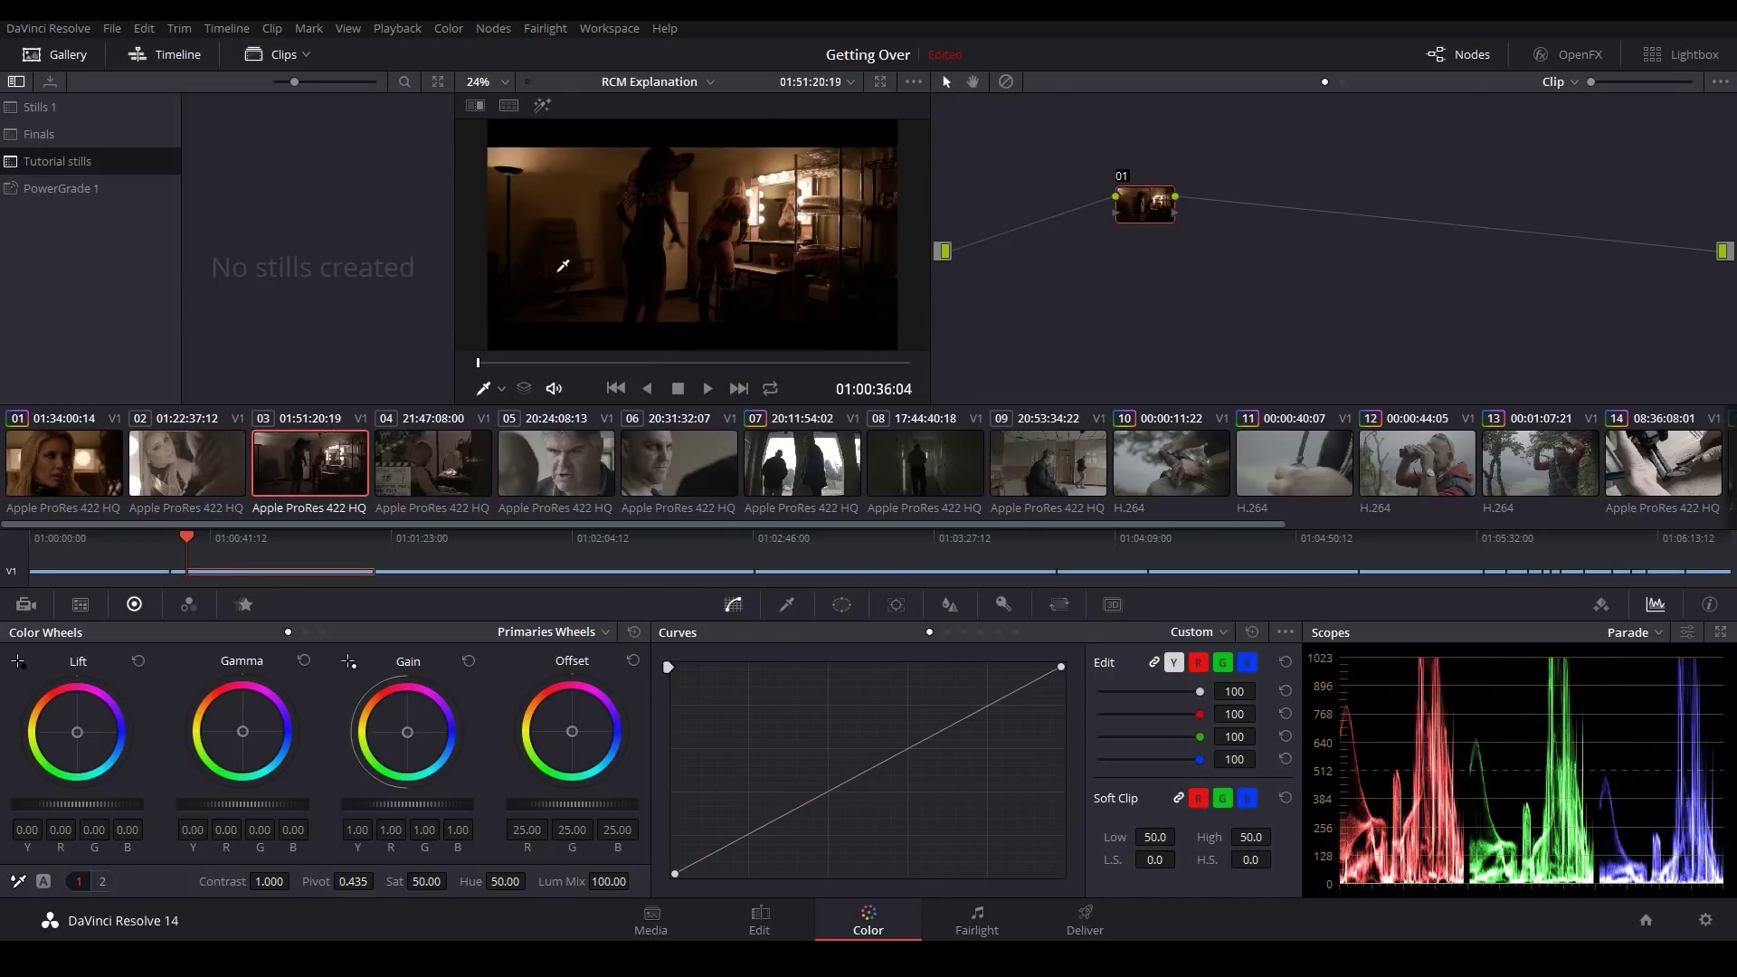
pyautogui.hotkey('alt', 'f')
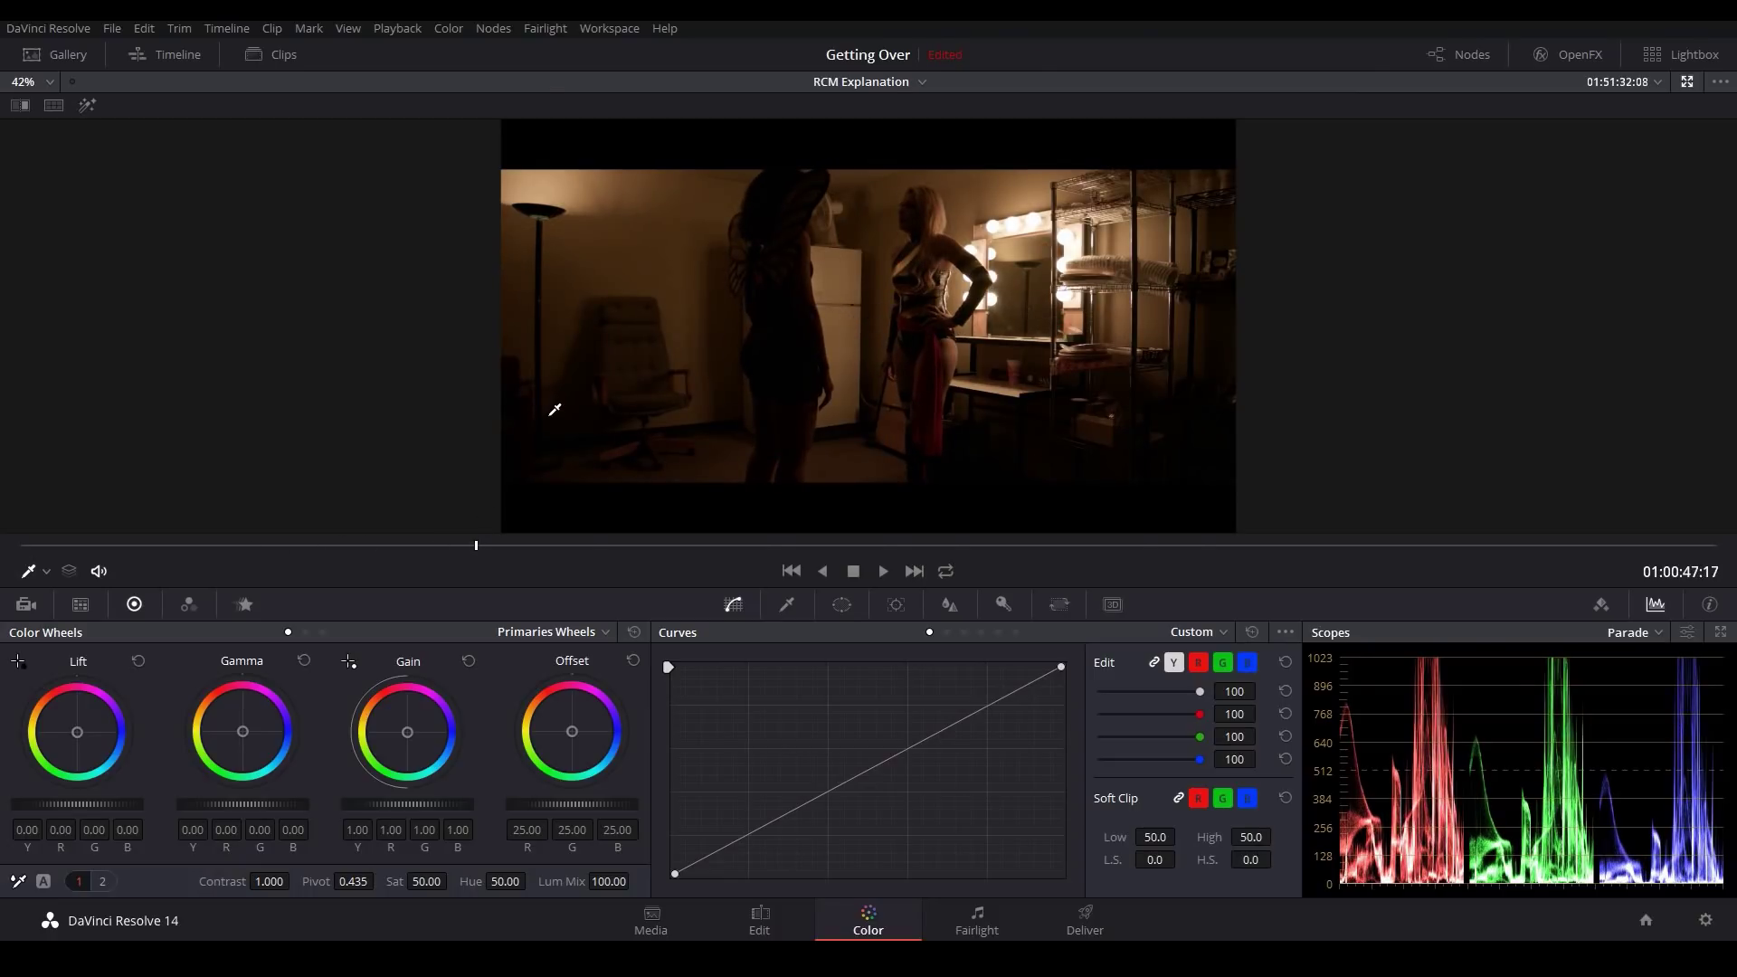
pyautogui.hotkey('alt', 'f')
pyautogui.click(521, 437)
pyautogui.hotkey('alt', 'f')
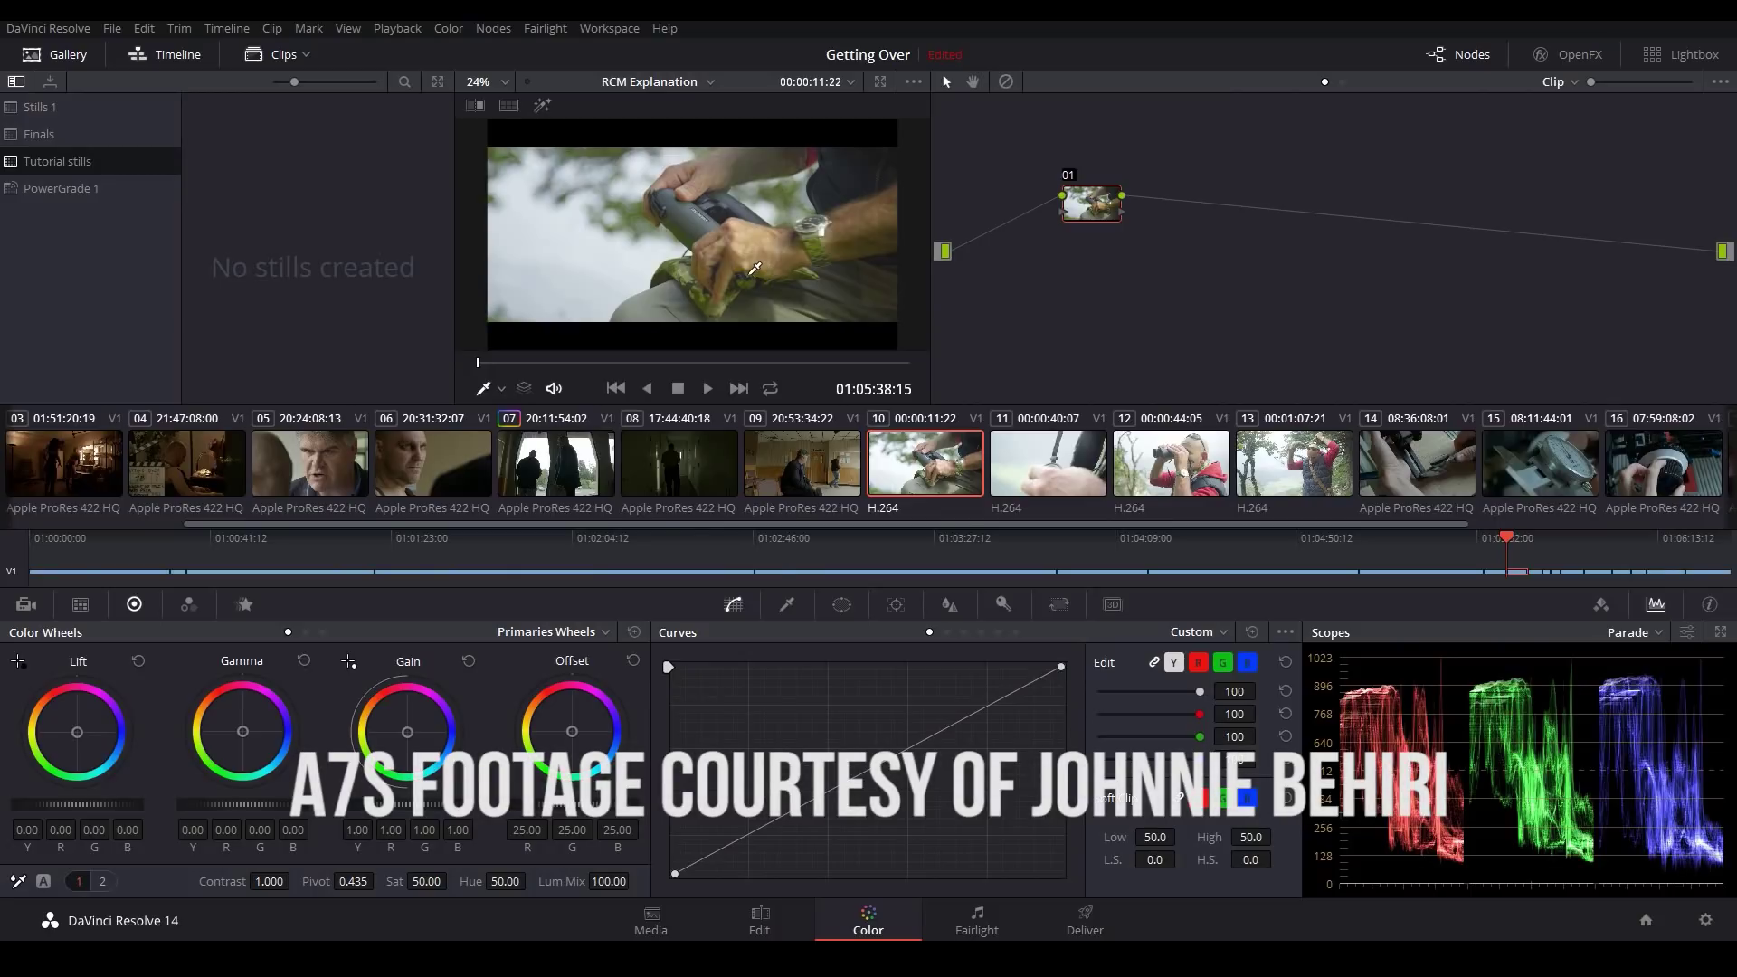
pyautogui.hotkey('alt', 'f')
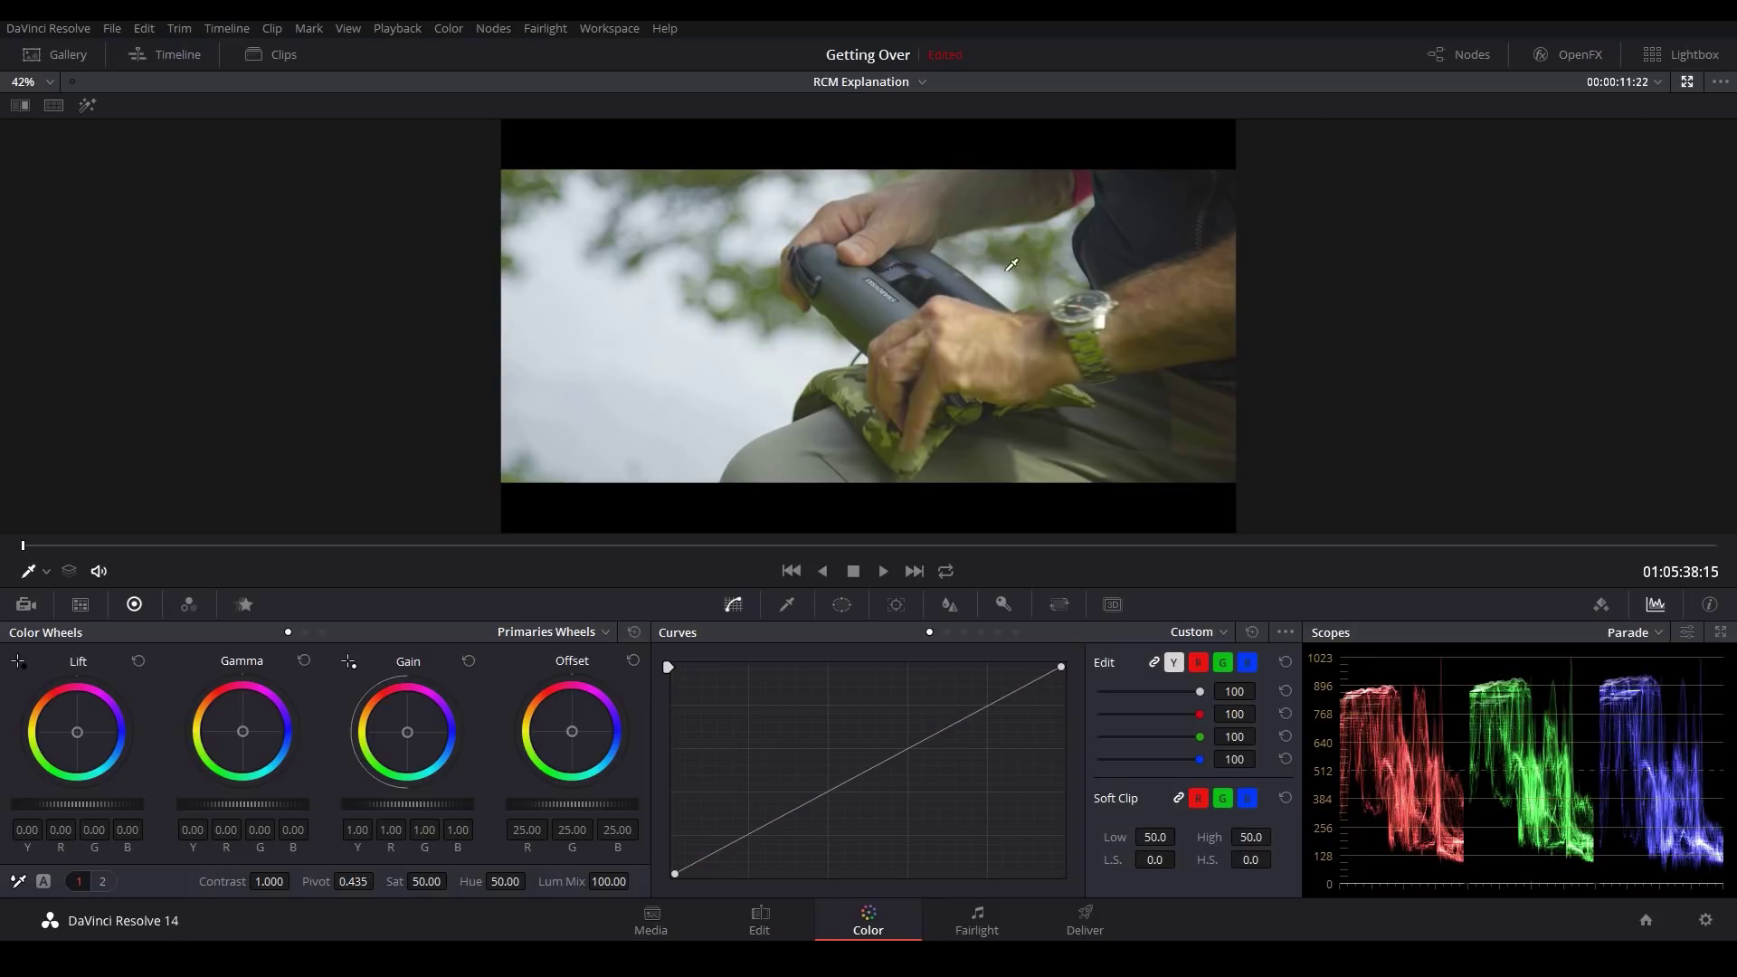
# - Set the input color space of the Sony A7s clips in the media pool to S-Gamut/S-Log2
pyautogui.hotkey('alt', 'f')
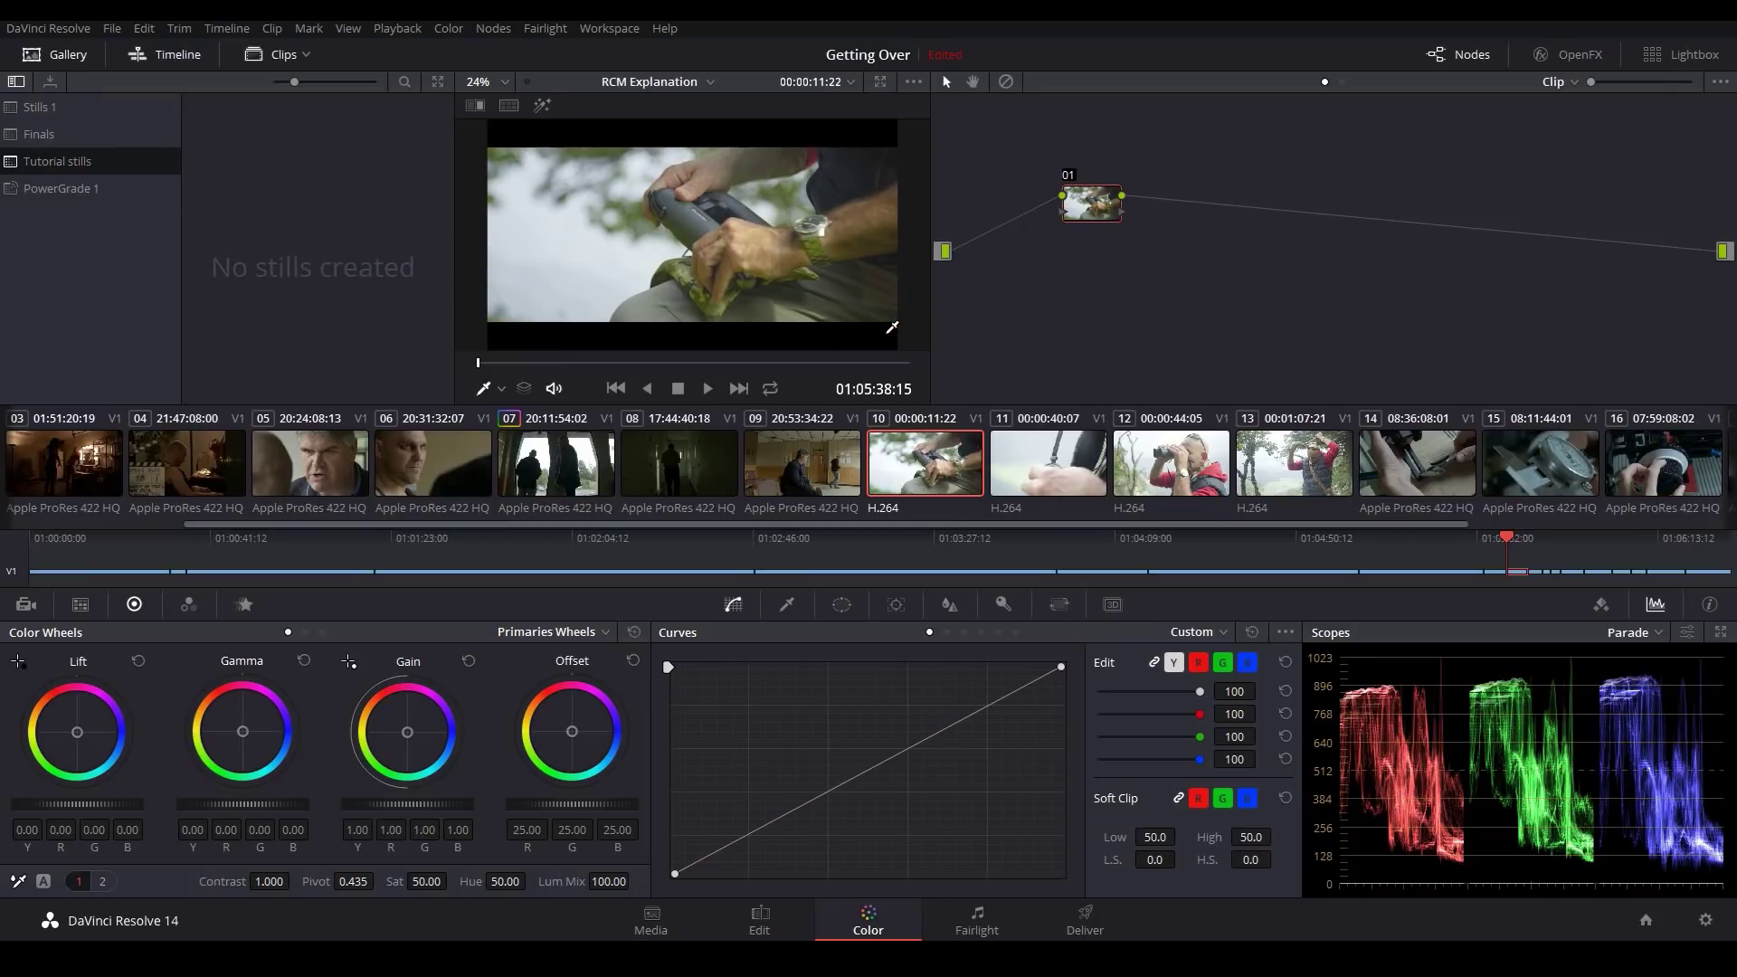
pyautogui.click(772, 923)
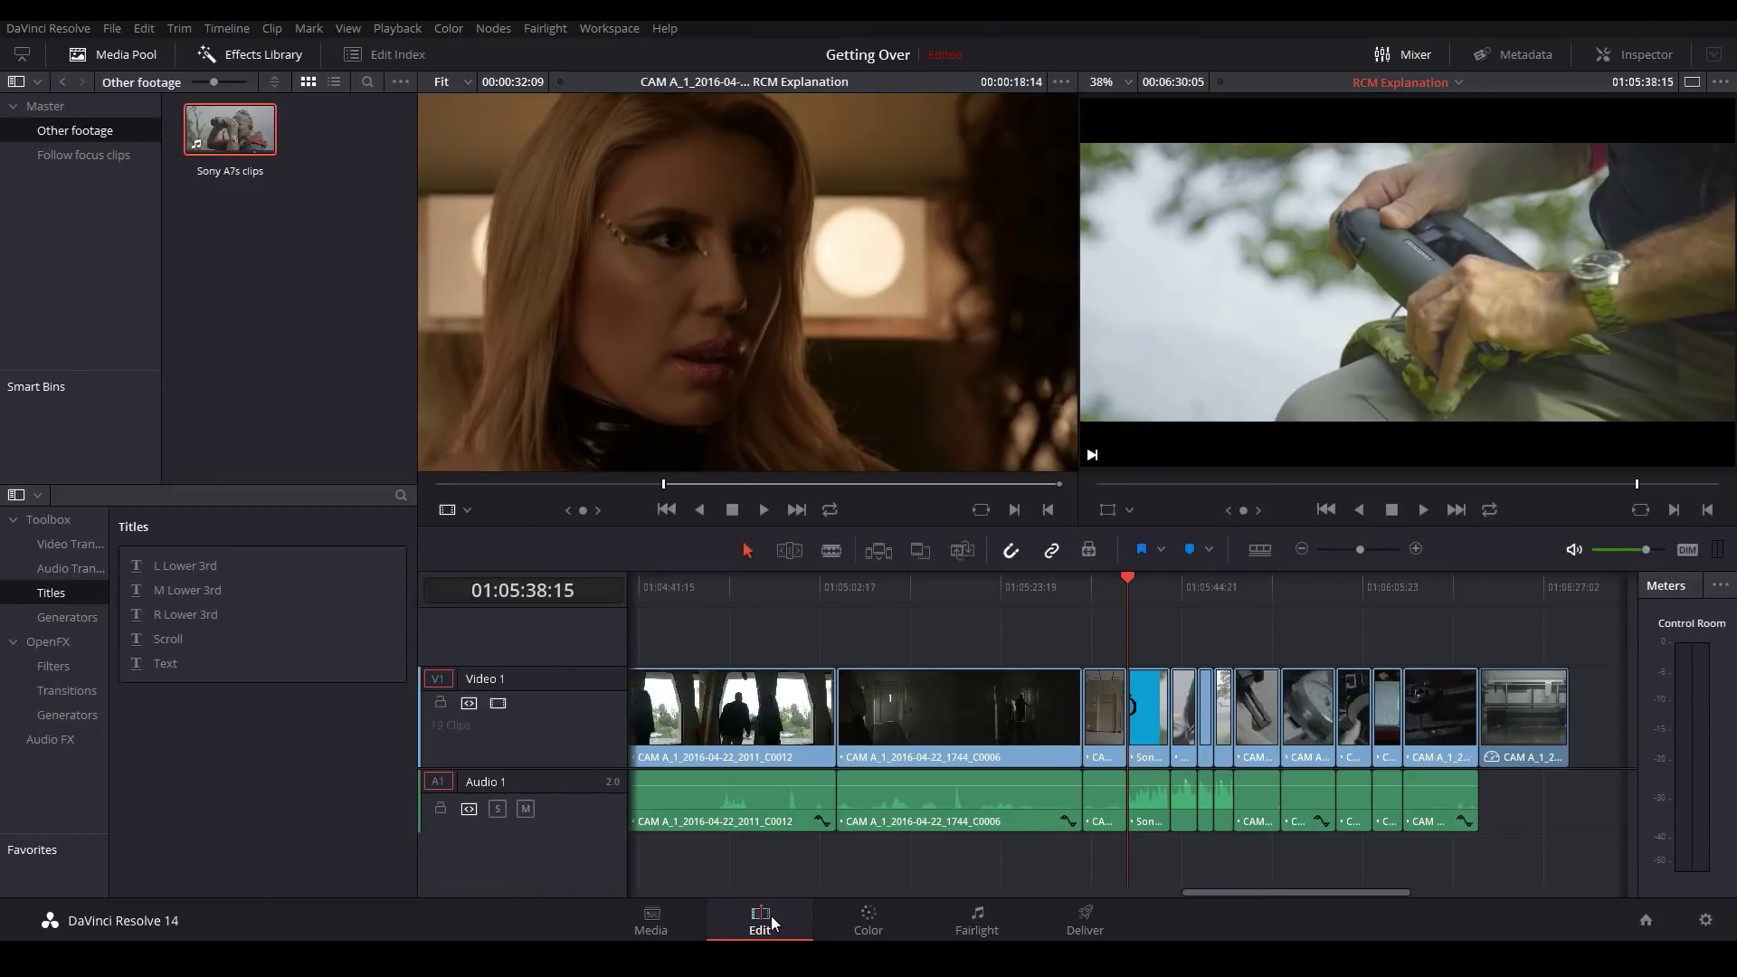
pyautogui.click(670, 927)
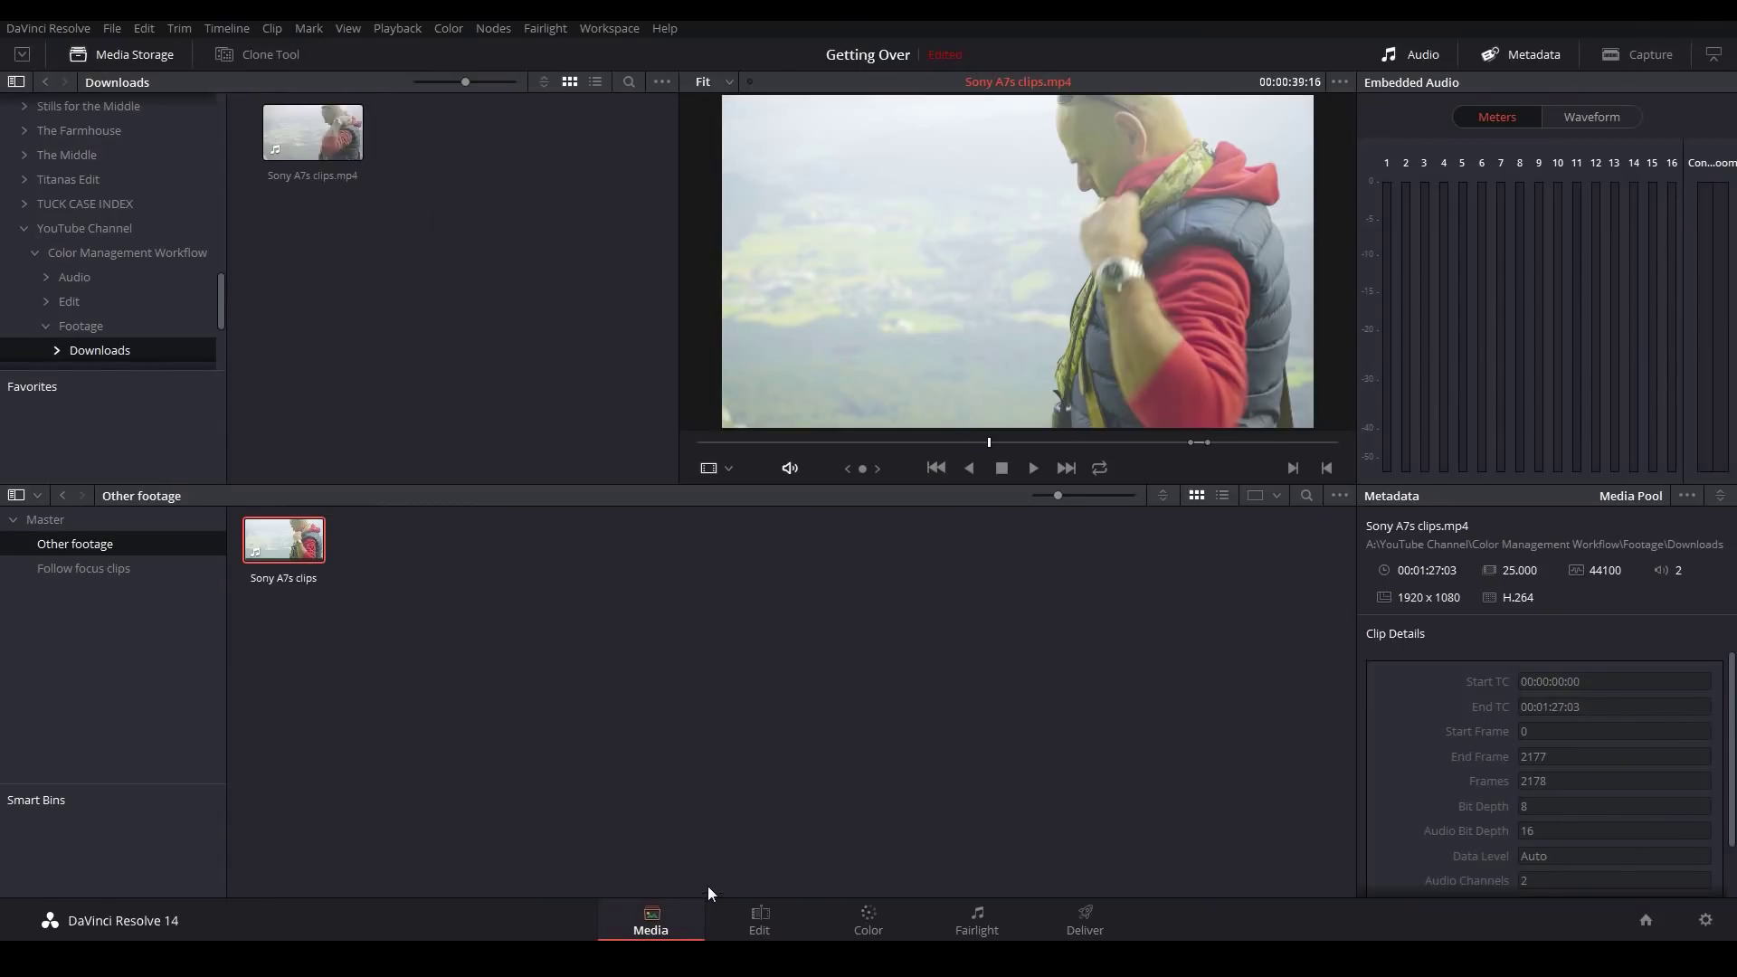
pyautogui.rightClick(275, 534)
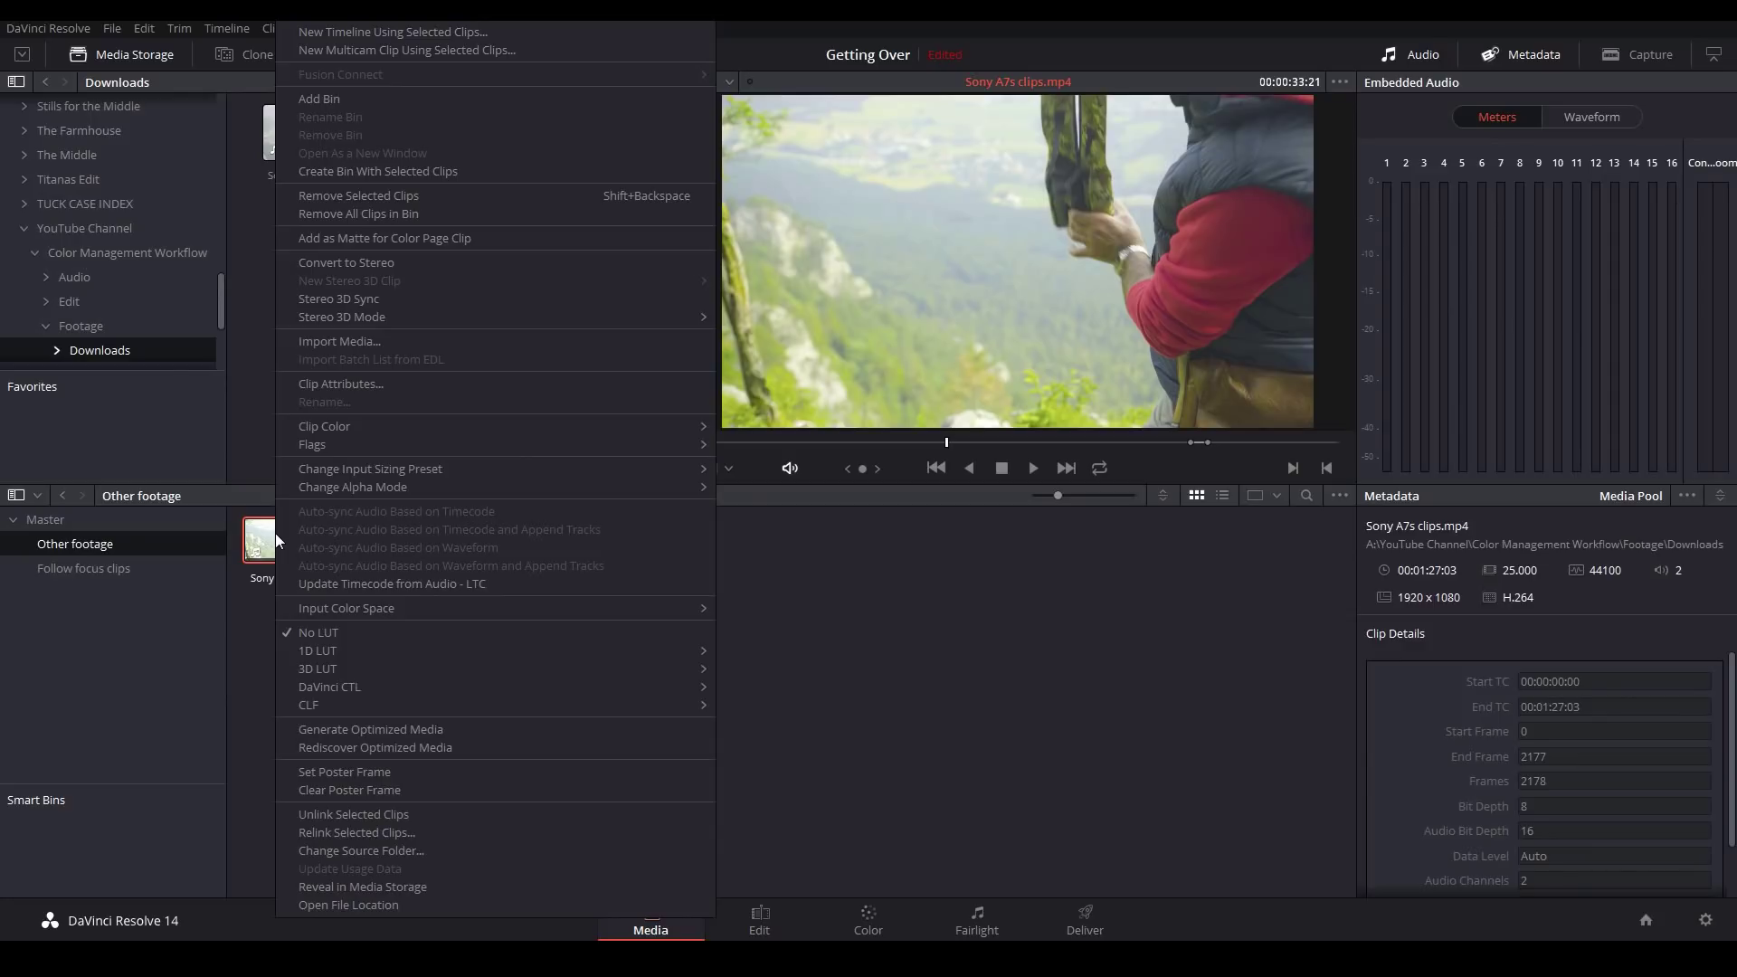
pyautogui.moveTo(532, 608)
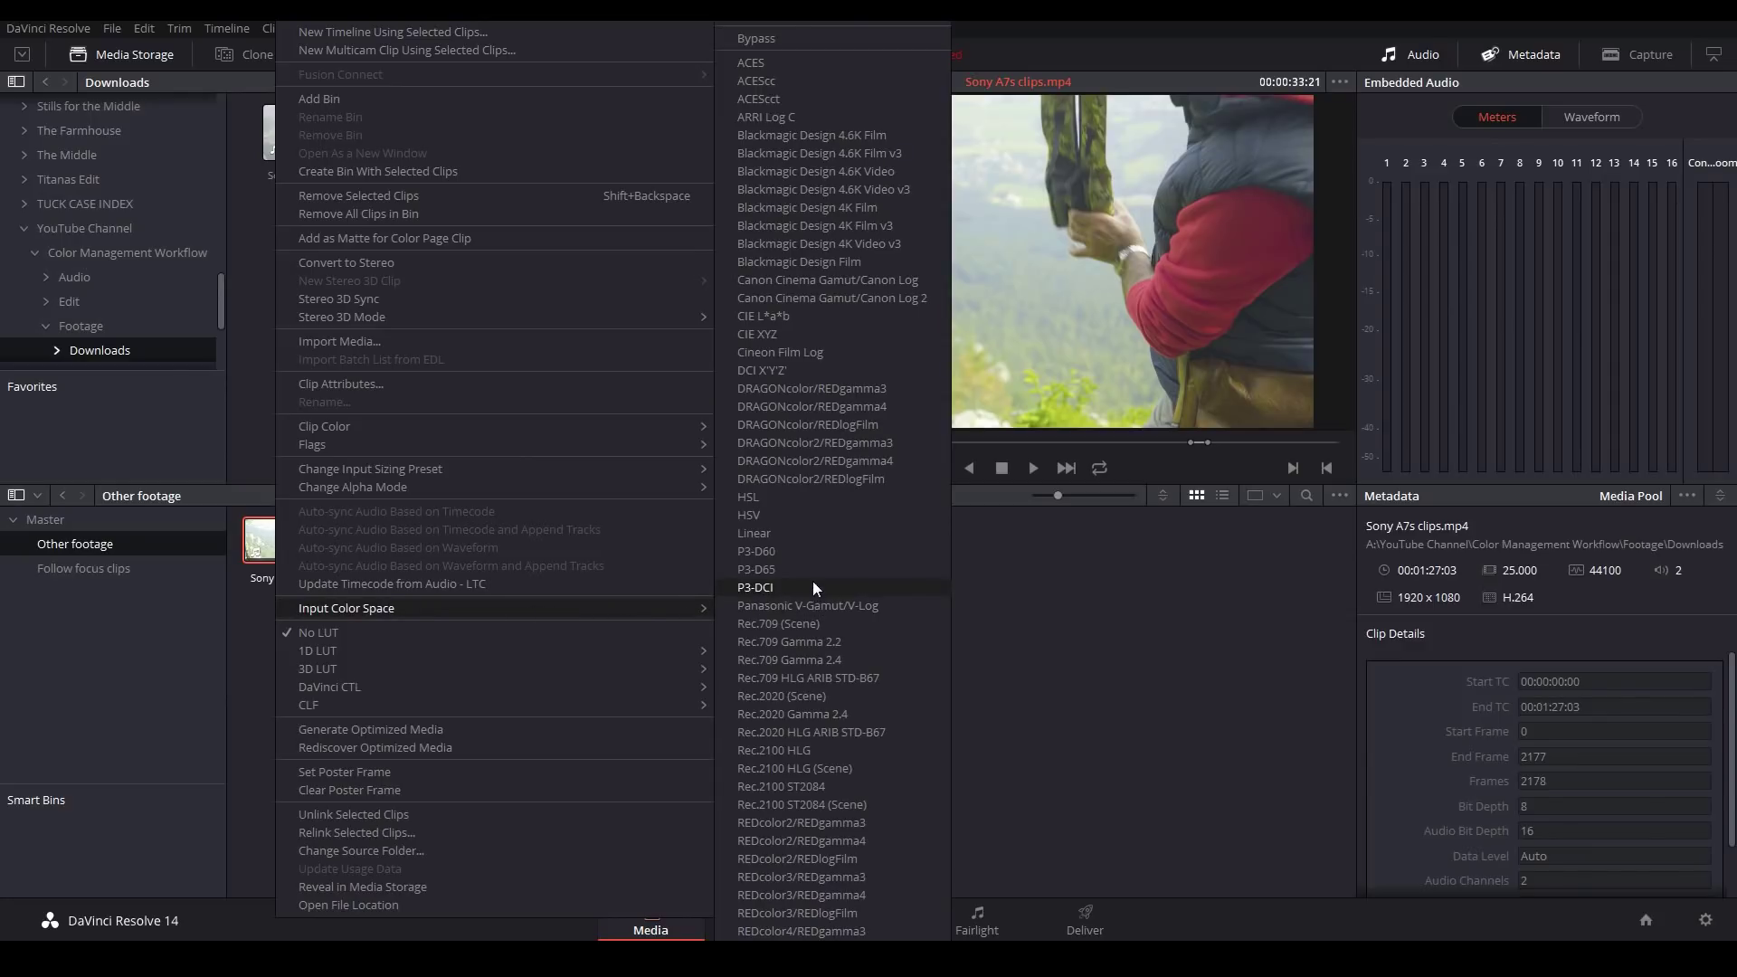
pyautogui.scroll(-3, 832, 681)
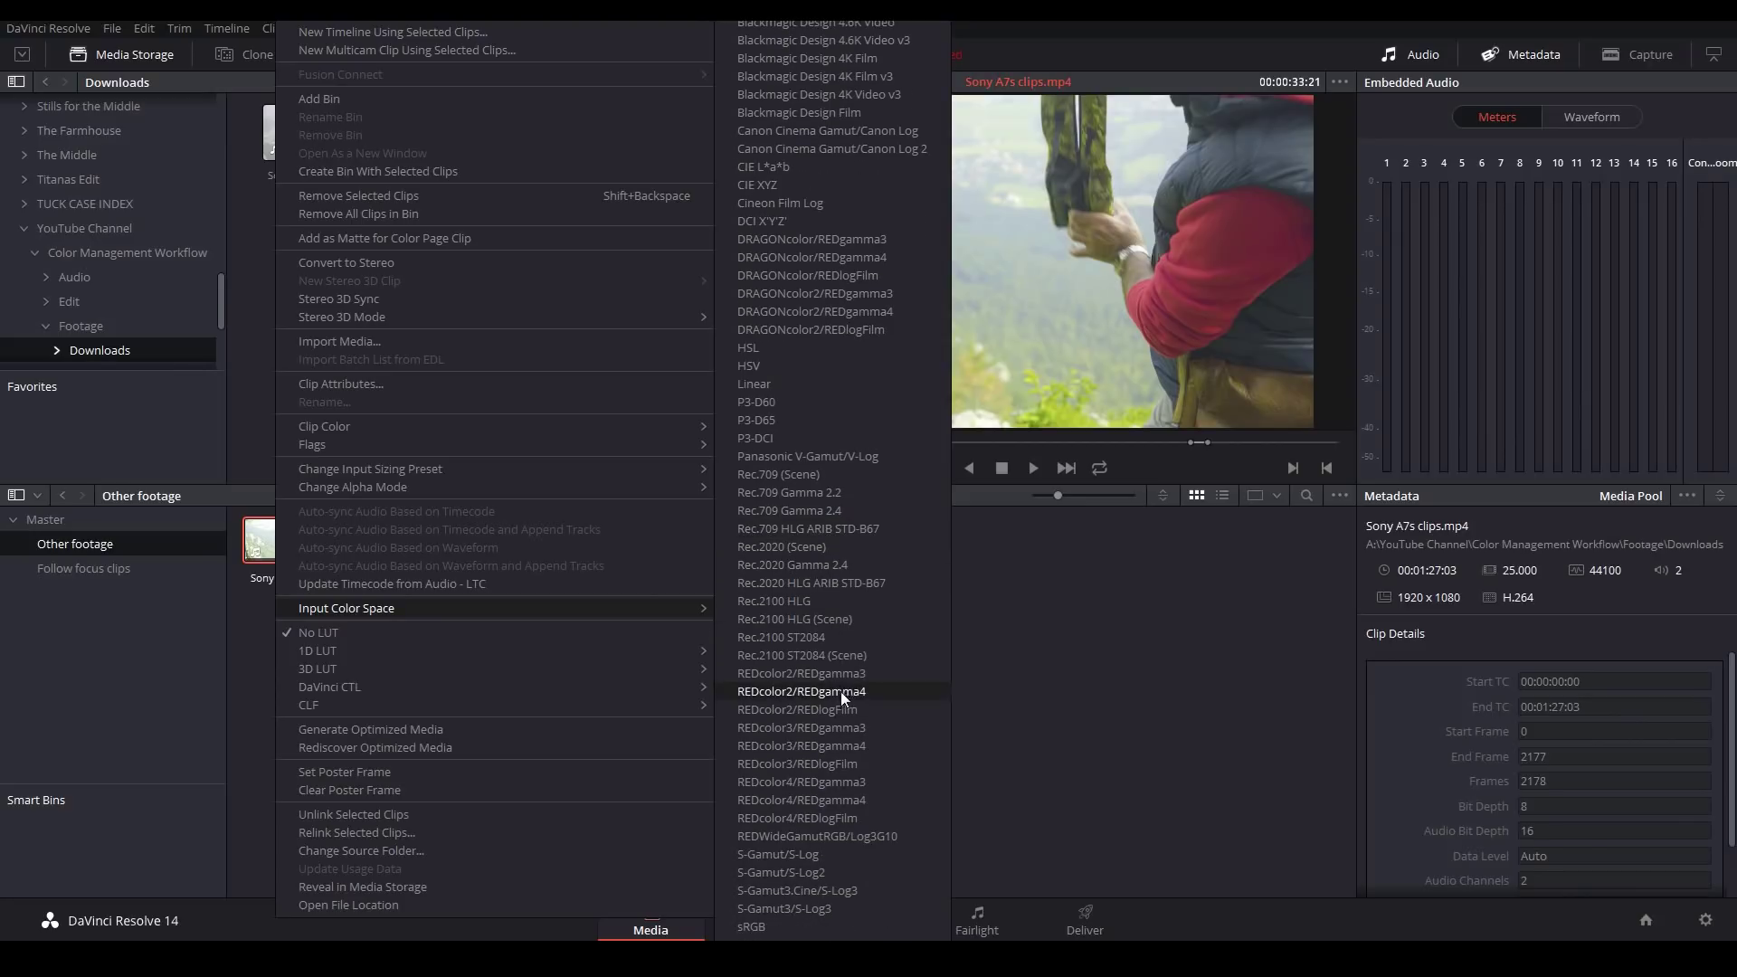
pyautogui.click(805, 872)
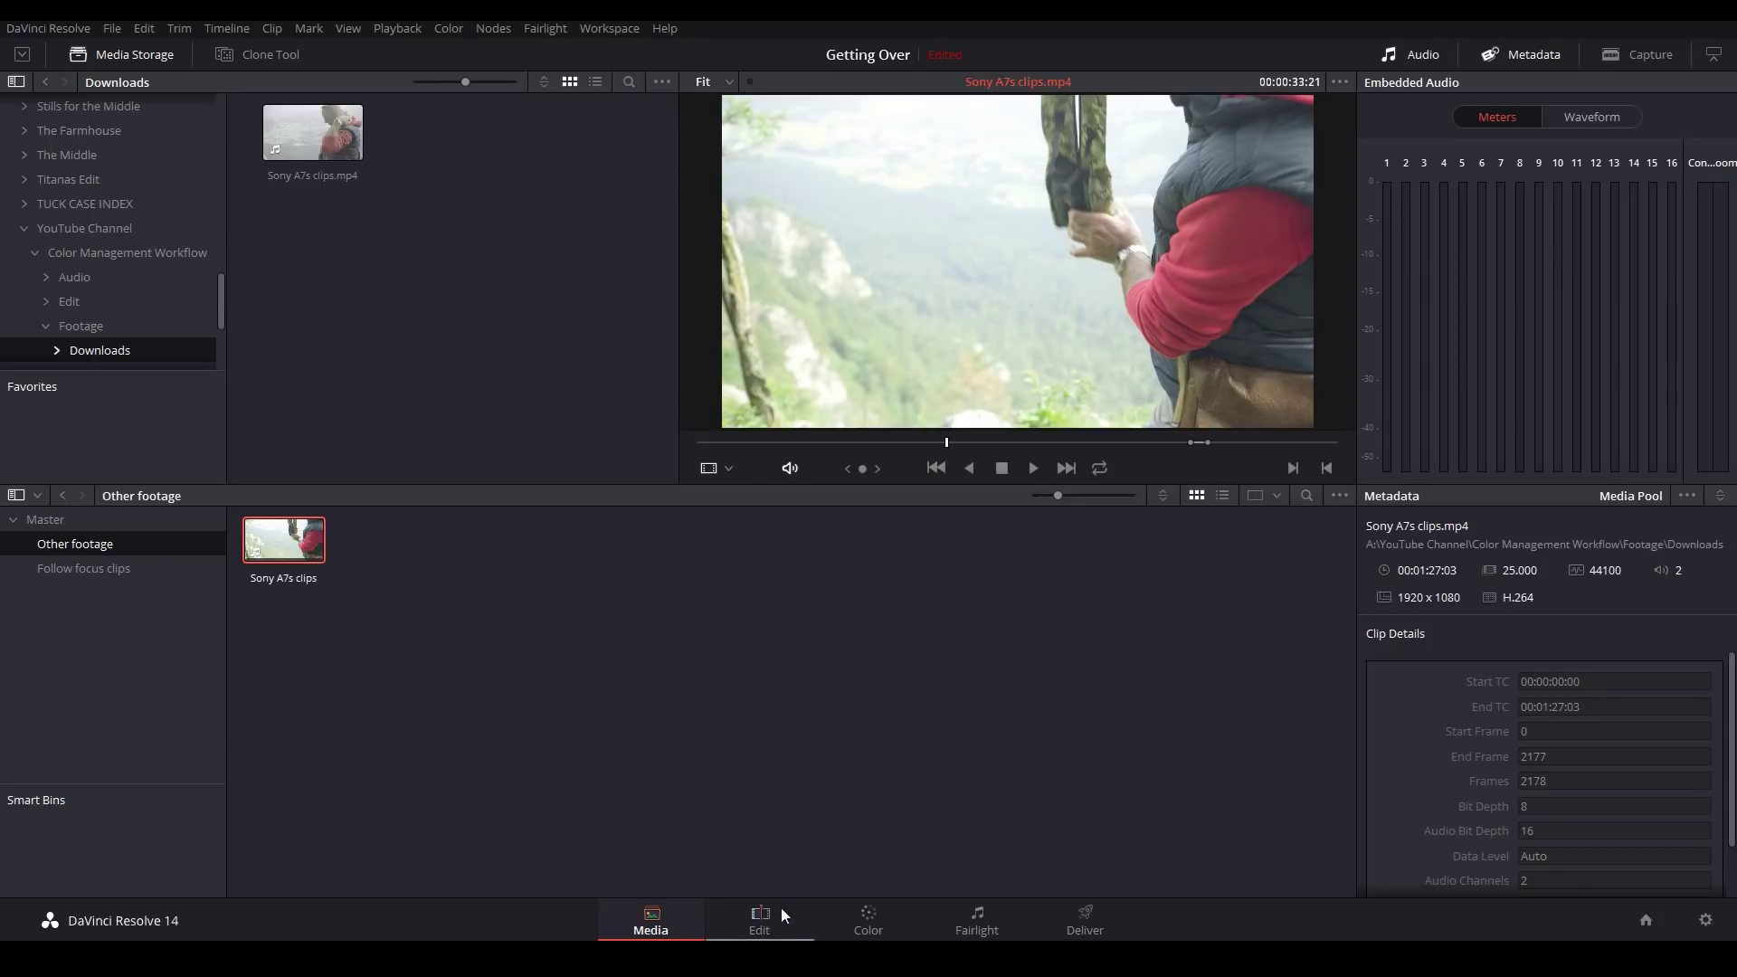
# - Grade clip 10 by lowering the gain to 0.81 and the gamma to -0.01, trimming the lift slightly, and setting the tint to 14
pyautogui.click(850, 919)
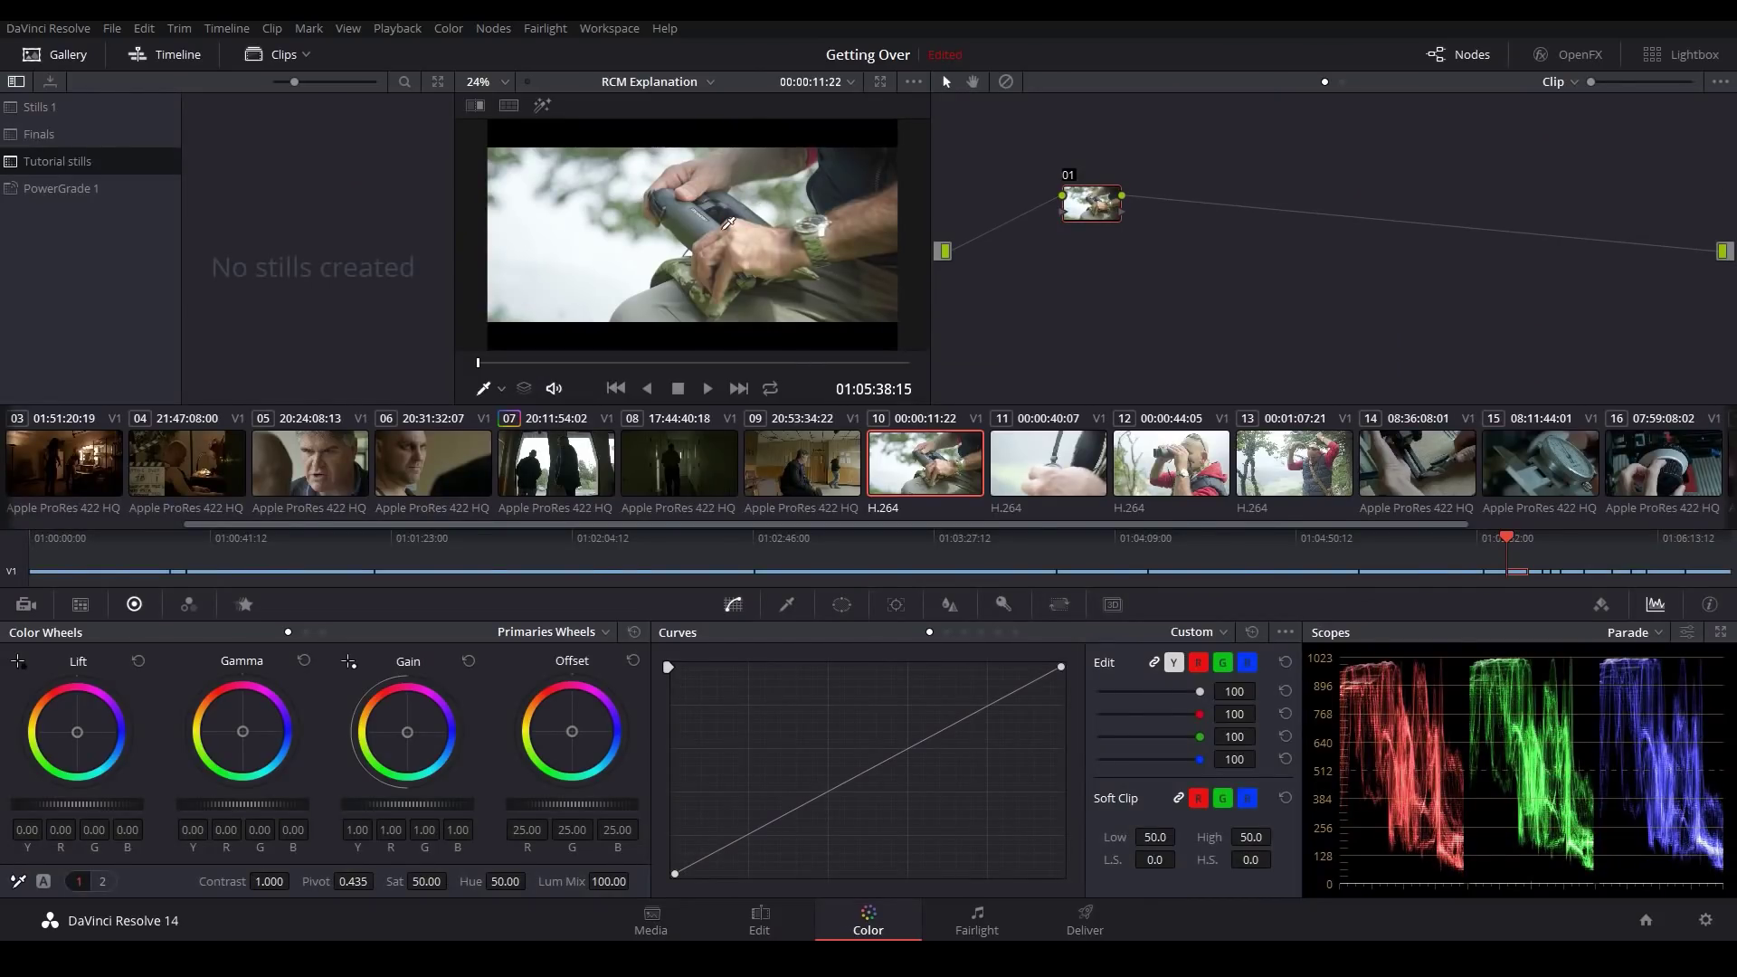
pyautogui.hotkey('alt', 'f')
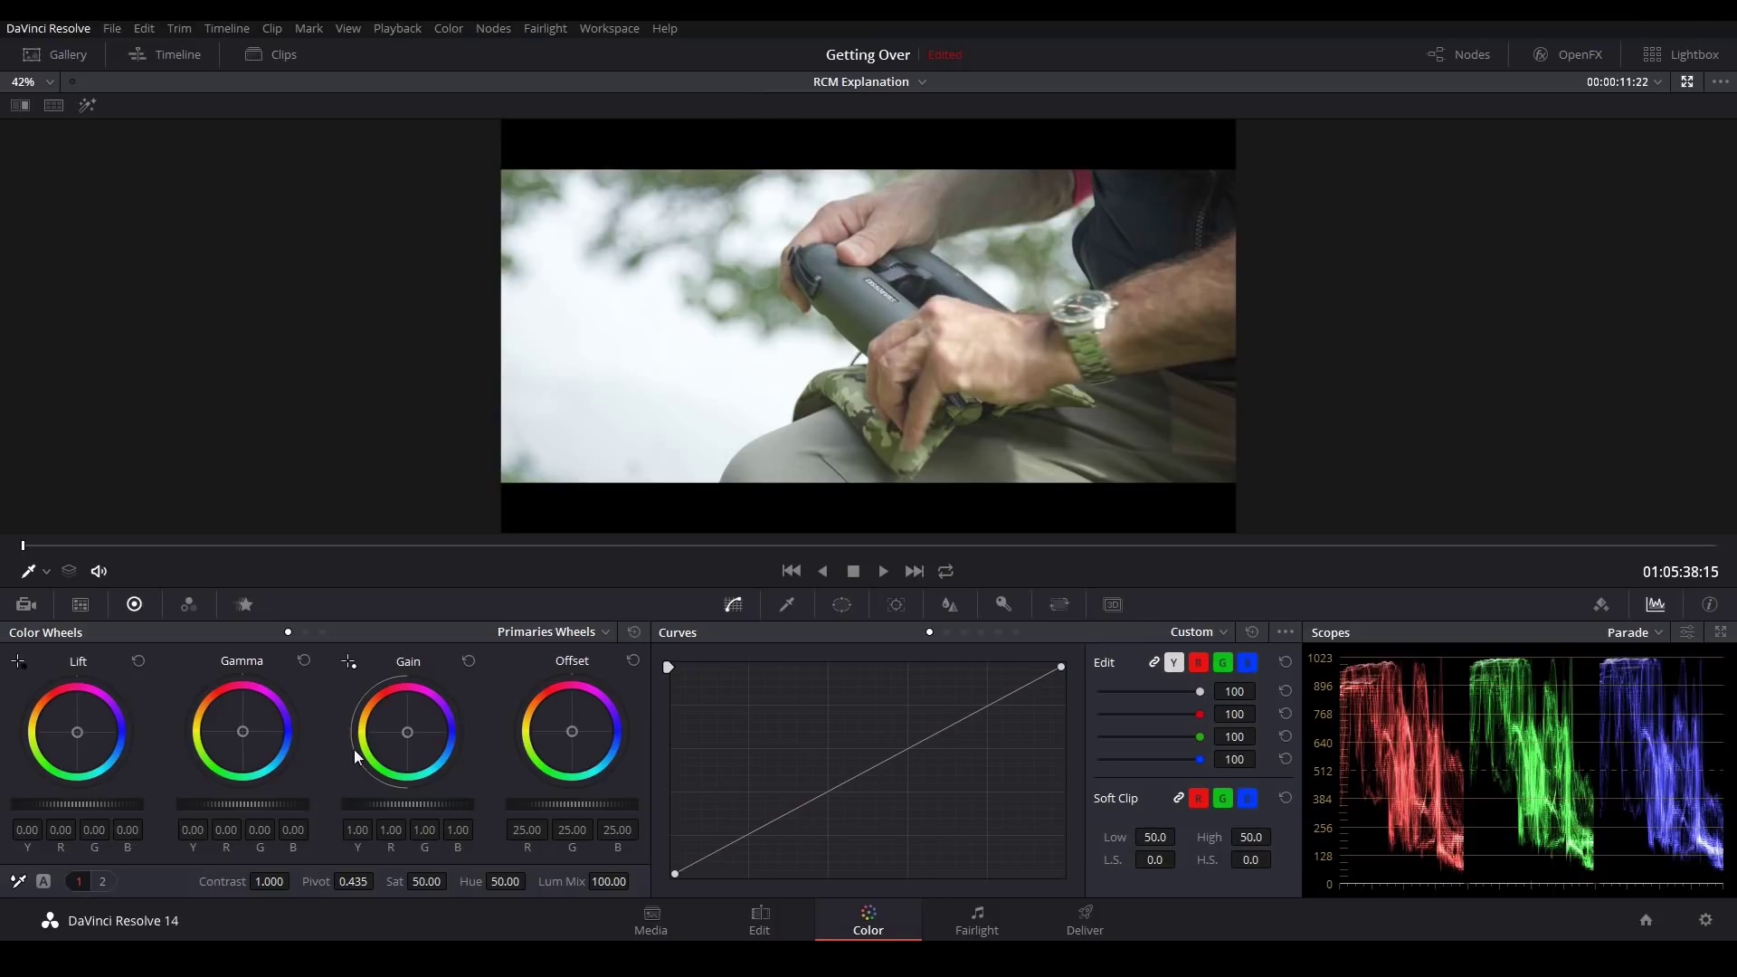
pyautogui.moveTo(416, 807); pyautogui.dragTo(250, 805)
pyautogui.moveTo(116, 805); pyautogui.dragTo(112, 805)
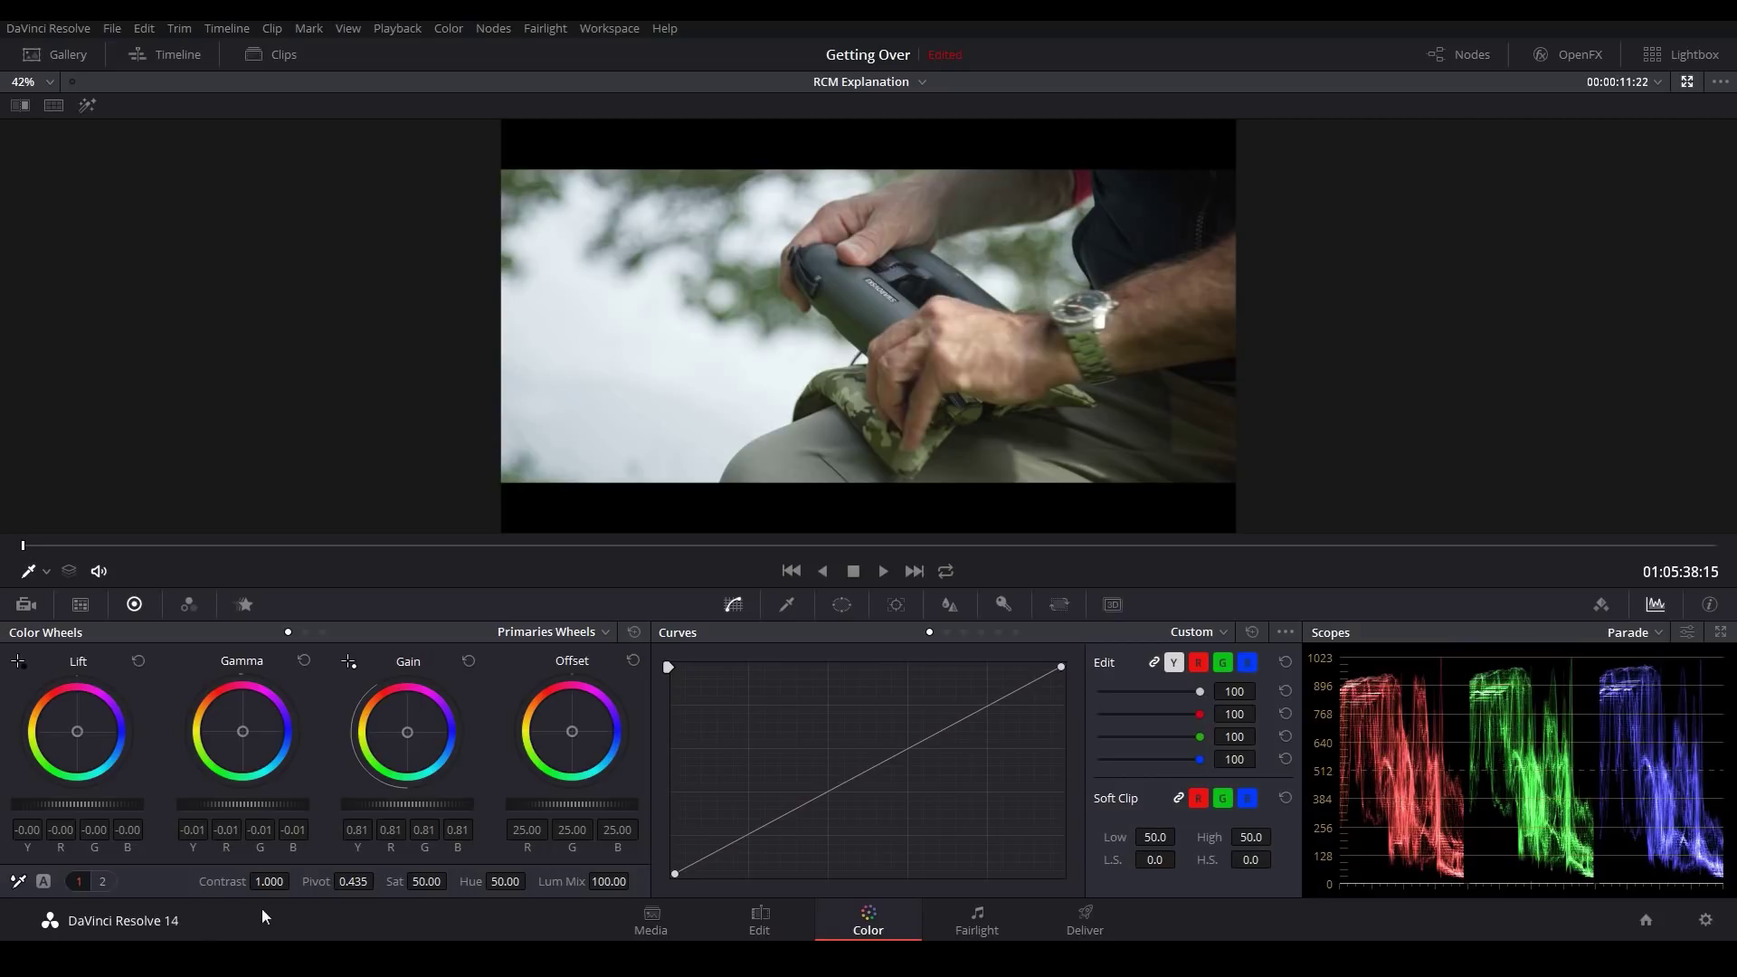
pyautogui.click(103, 882)
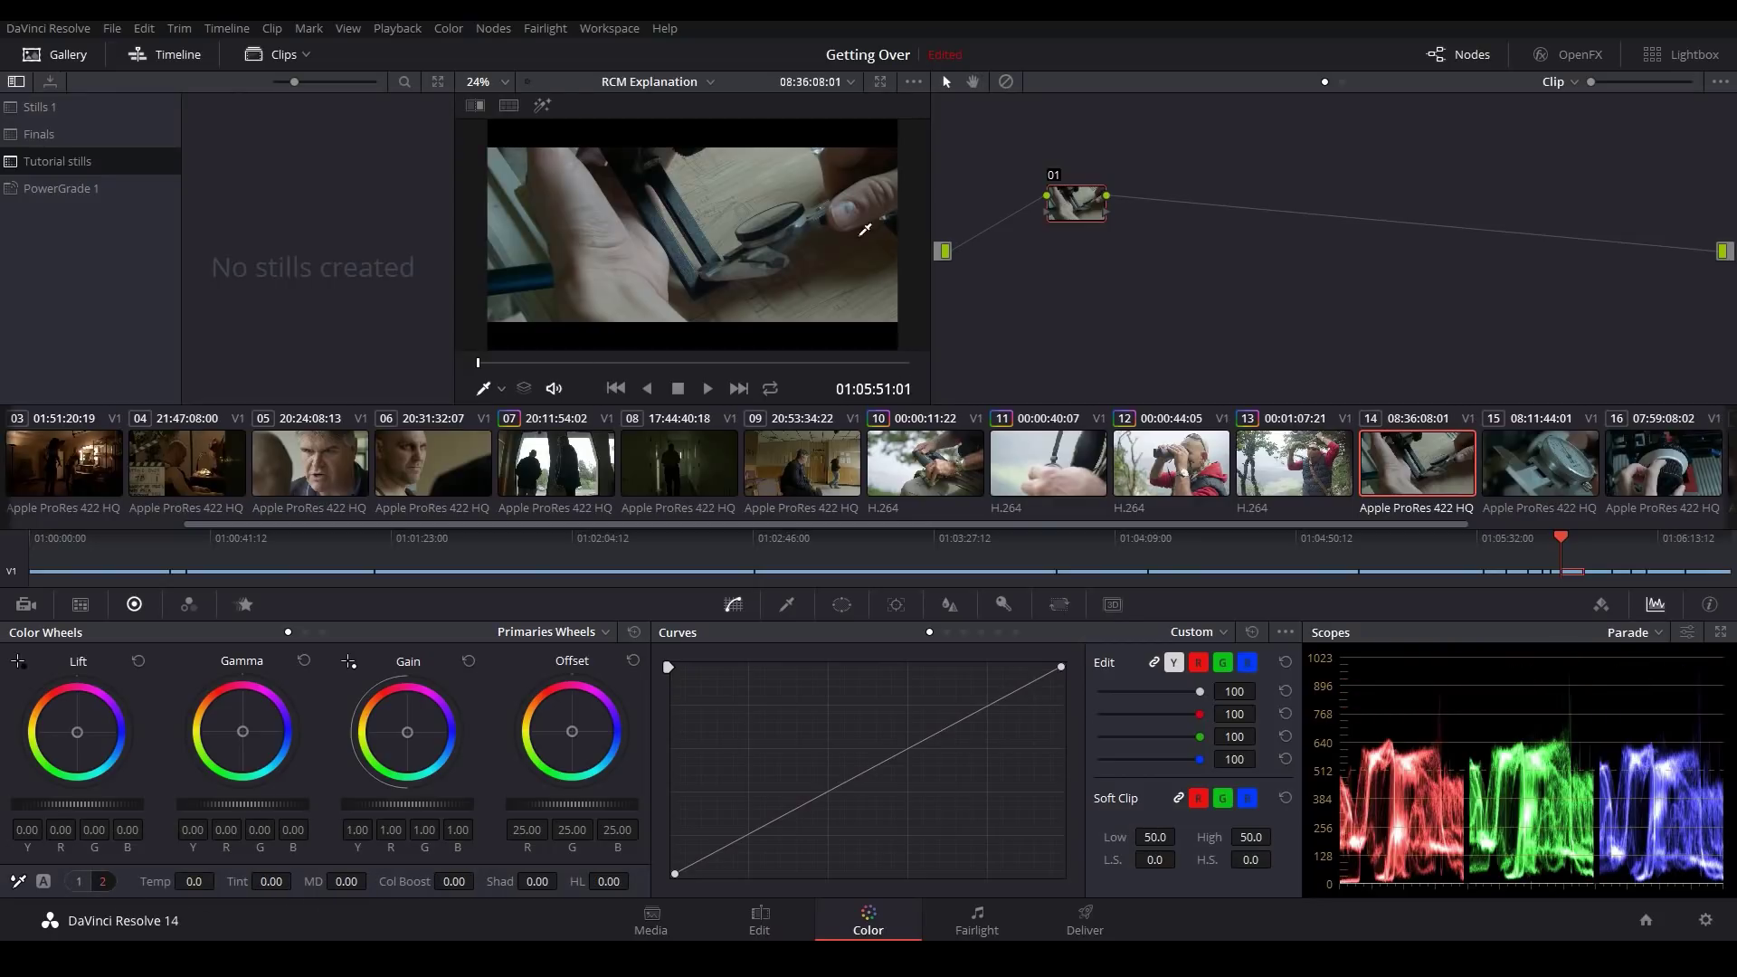
# - Grade clip 14 with gain 1.45, gamma -0.04 and lift -0.02, and balance its color with temperature 90 and tint 13.5
pyautogui.hotkey('alt', 'f')
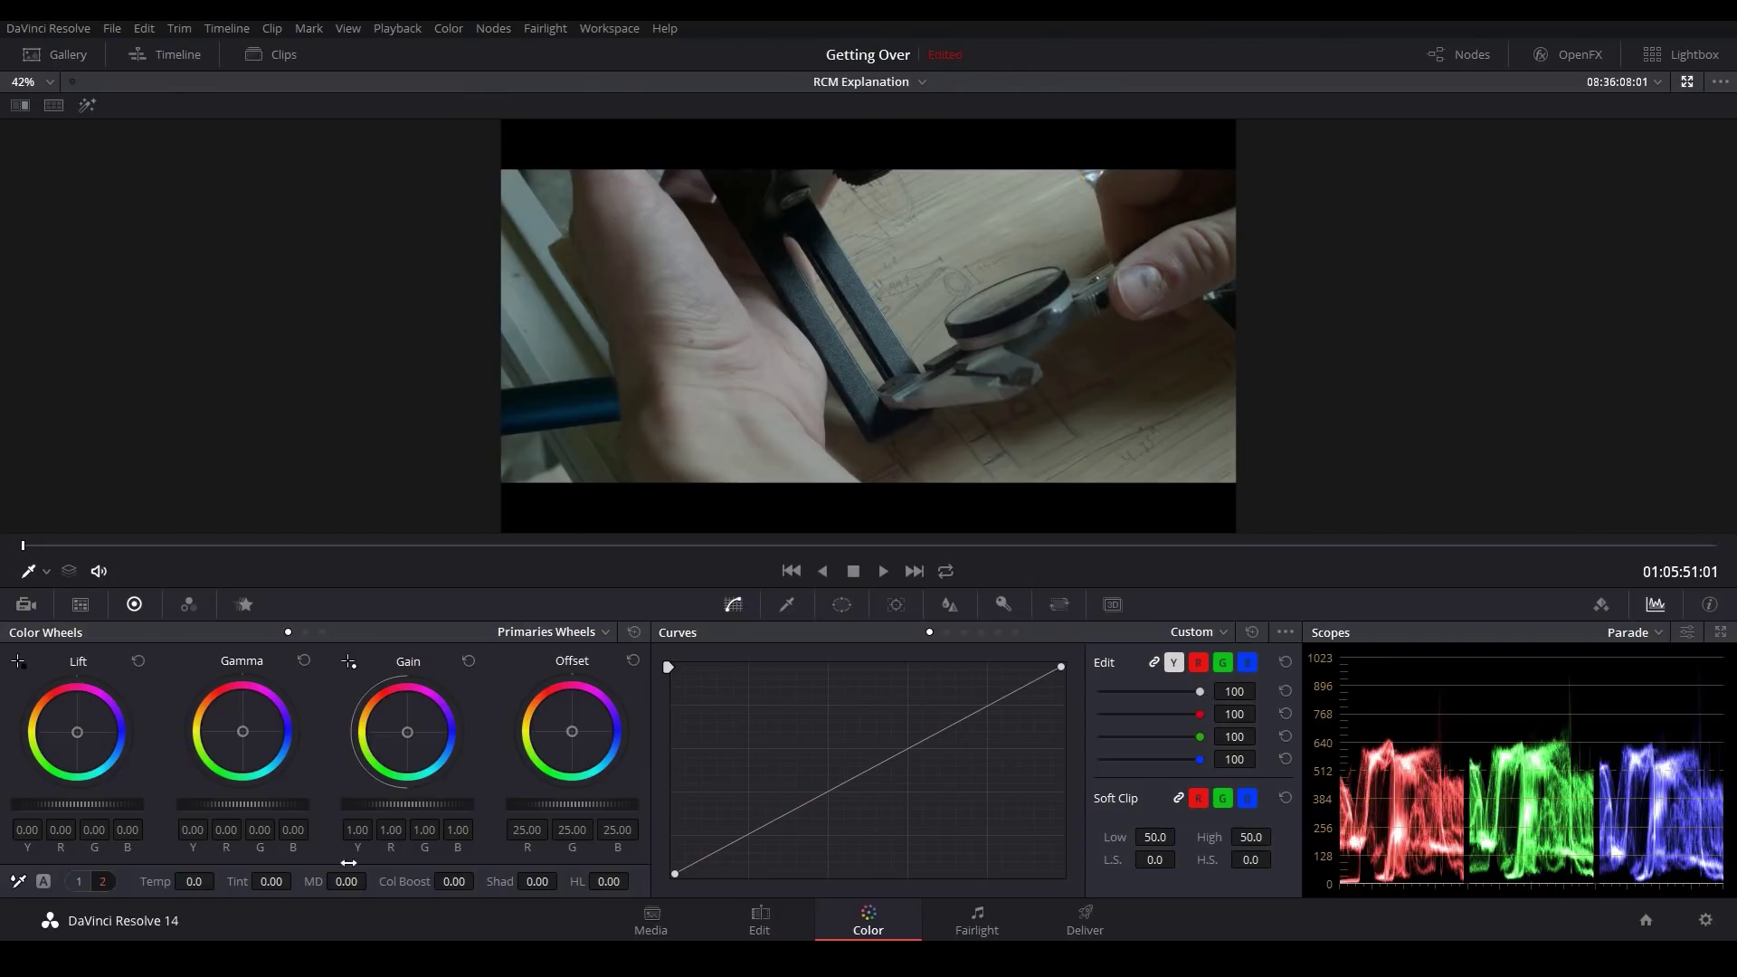
pyautogui.moveTo(421, 802); pyautogui.dragTo(479, 802)
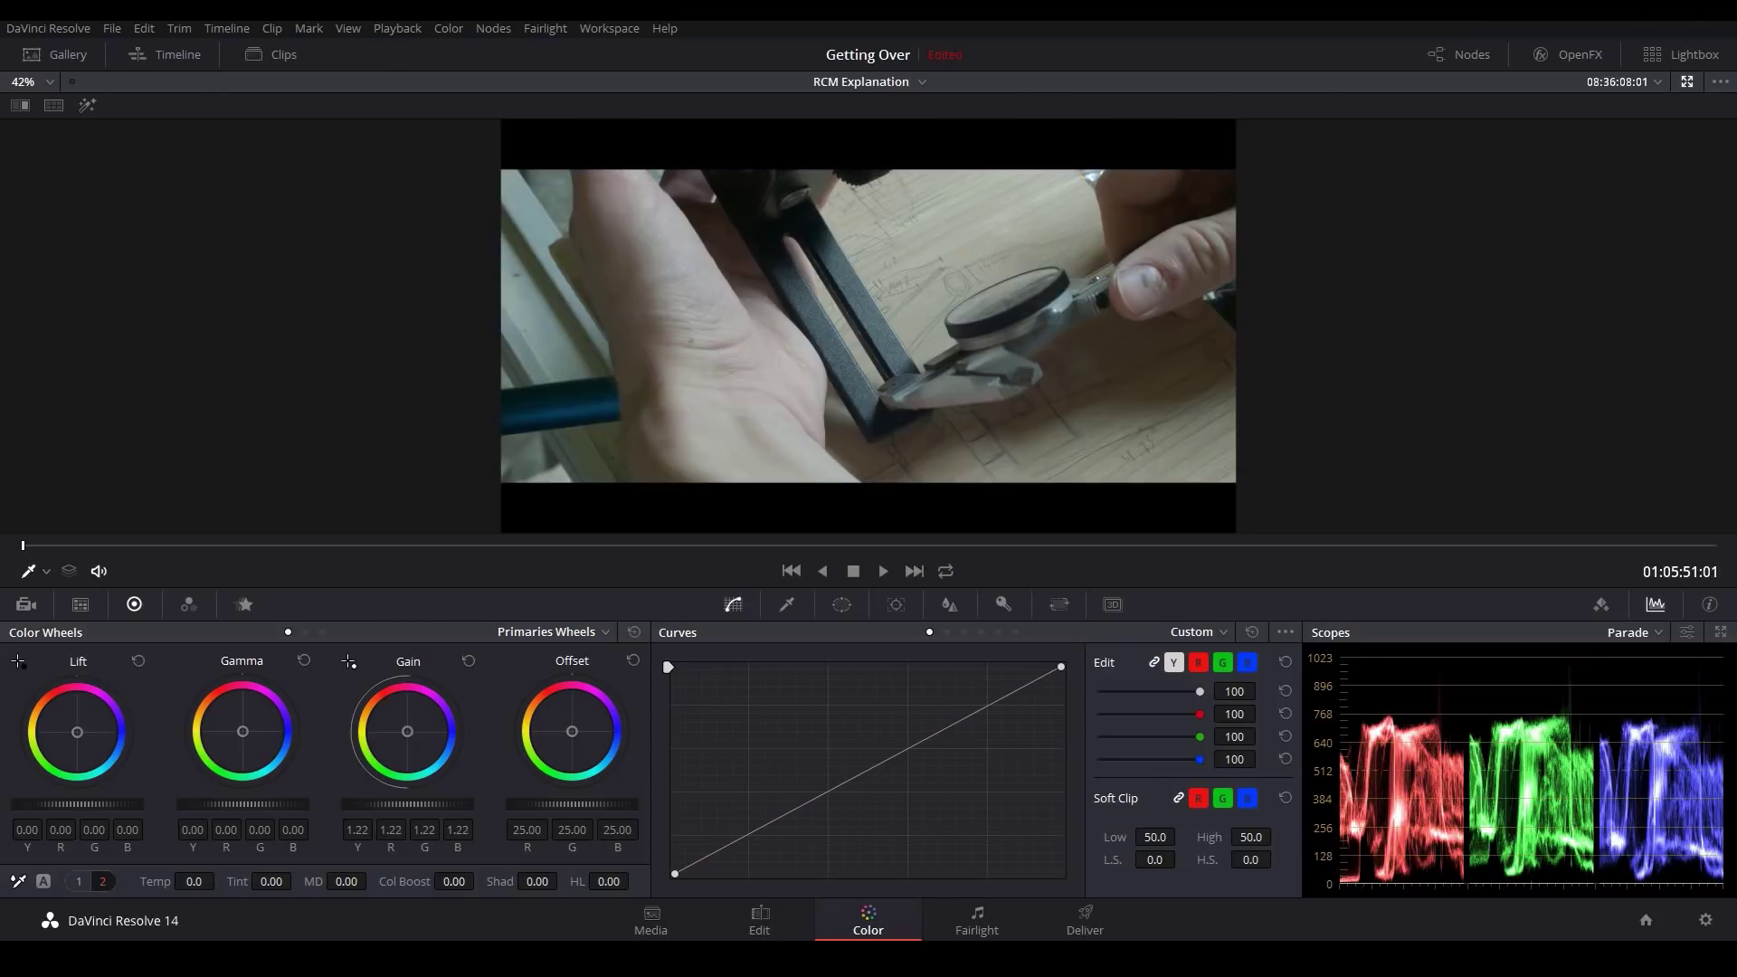
pyautogui.moveTo(256, 804); pyautogui.dragTo(245, 801)
pyautogui.moveTo(128, 807); pyautogui.dragTo(121, 807)
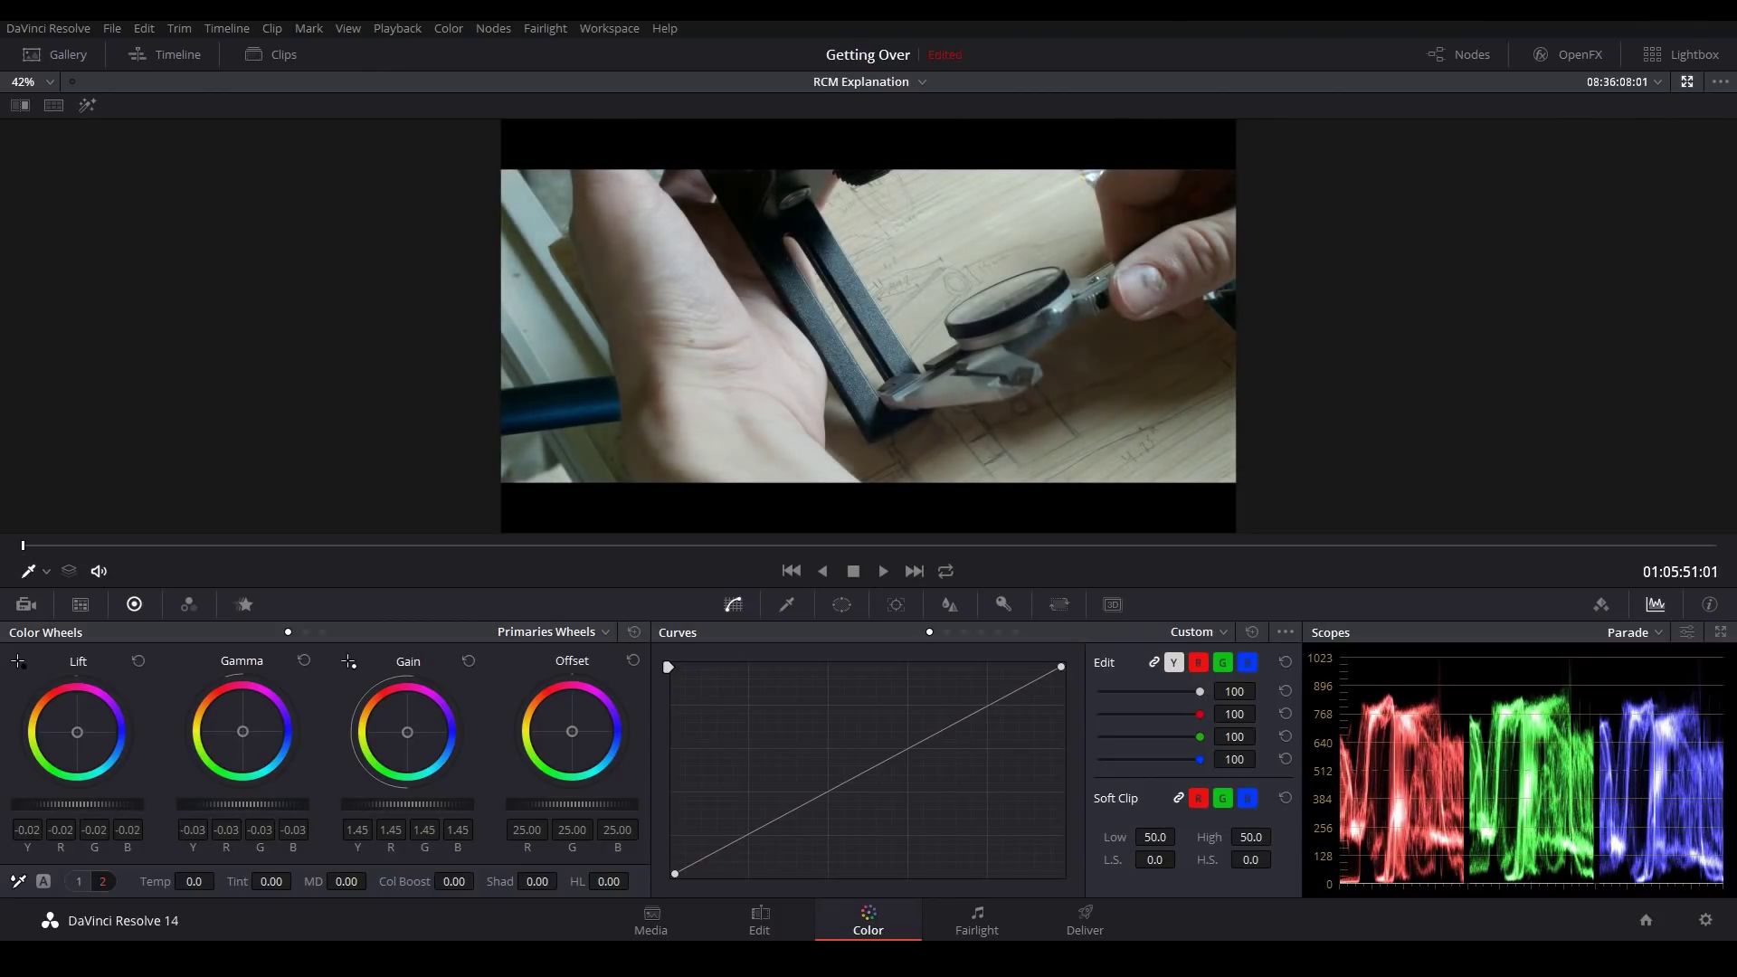
pyautogui.moveTo(241, 803); pyautogui.dragTo(237, 803)
pyautogui.moveTo(274, 891); pyautogui.dragTo(217, 881)
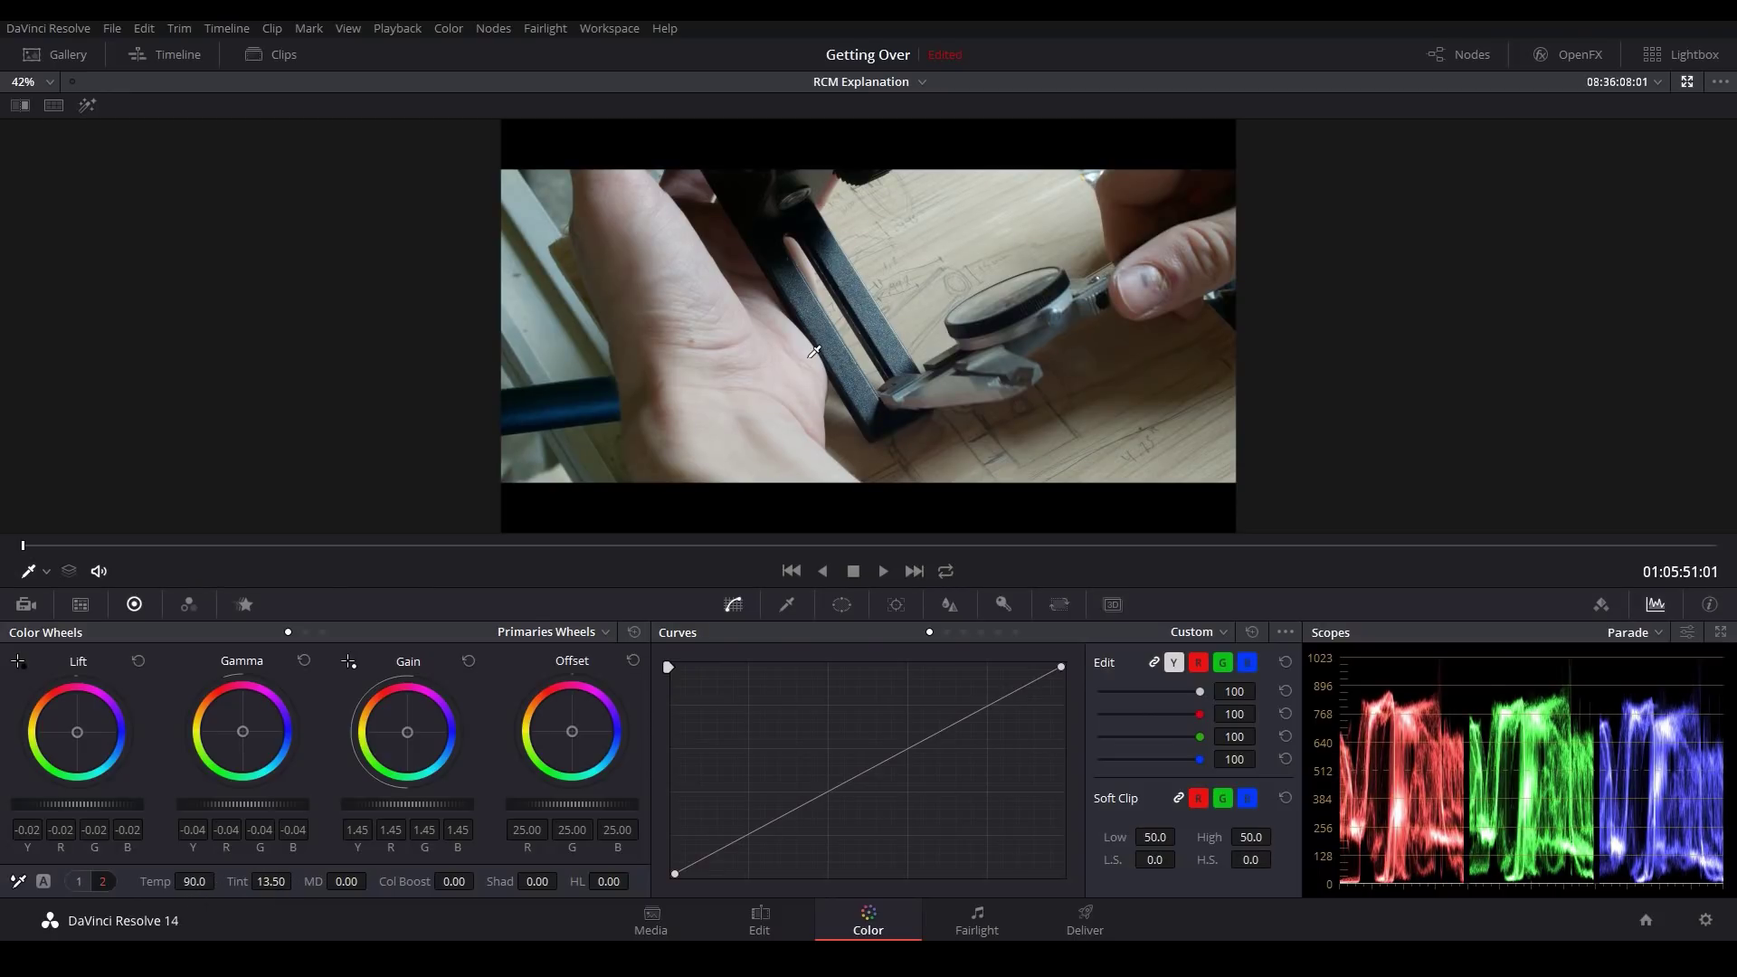
# - Compare the graded looks of clips 10 to 14 by switching between them on the color page
pyautogui.hotkey('alt', 'f')
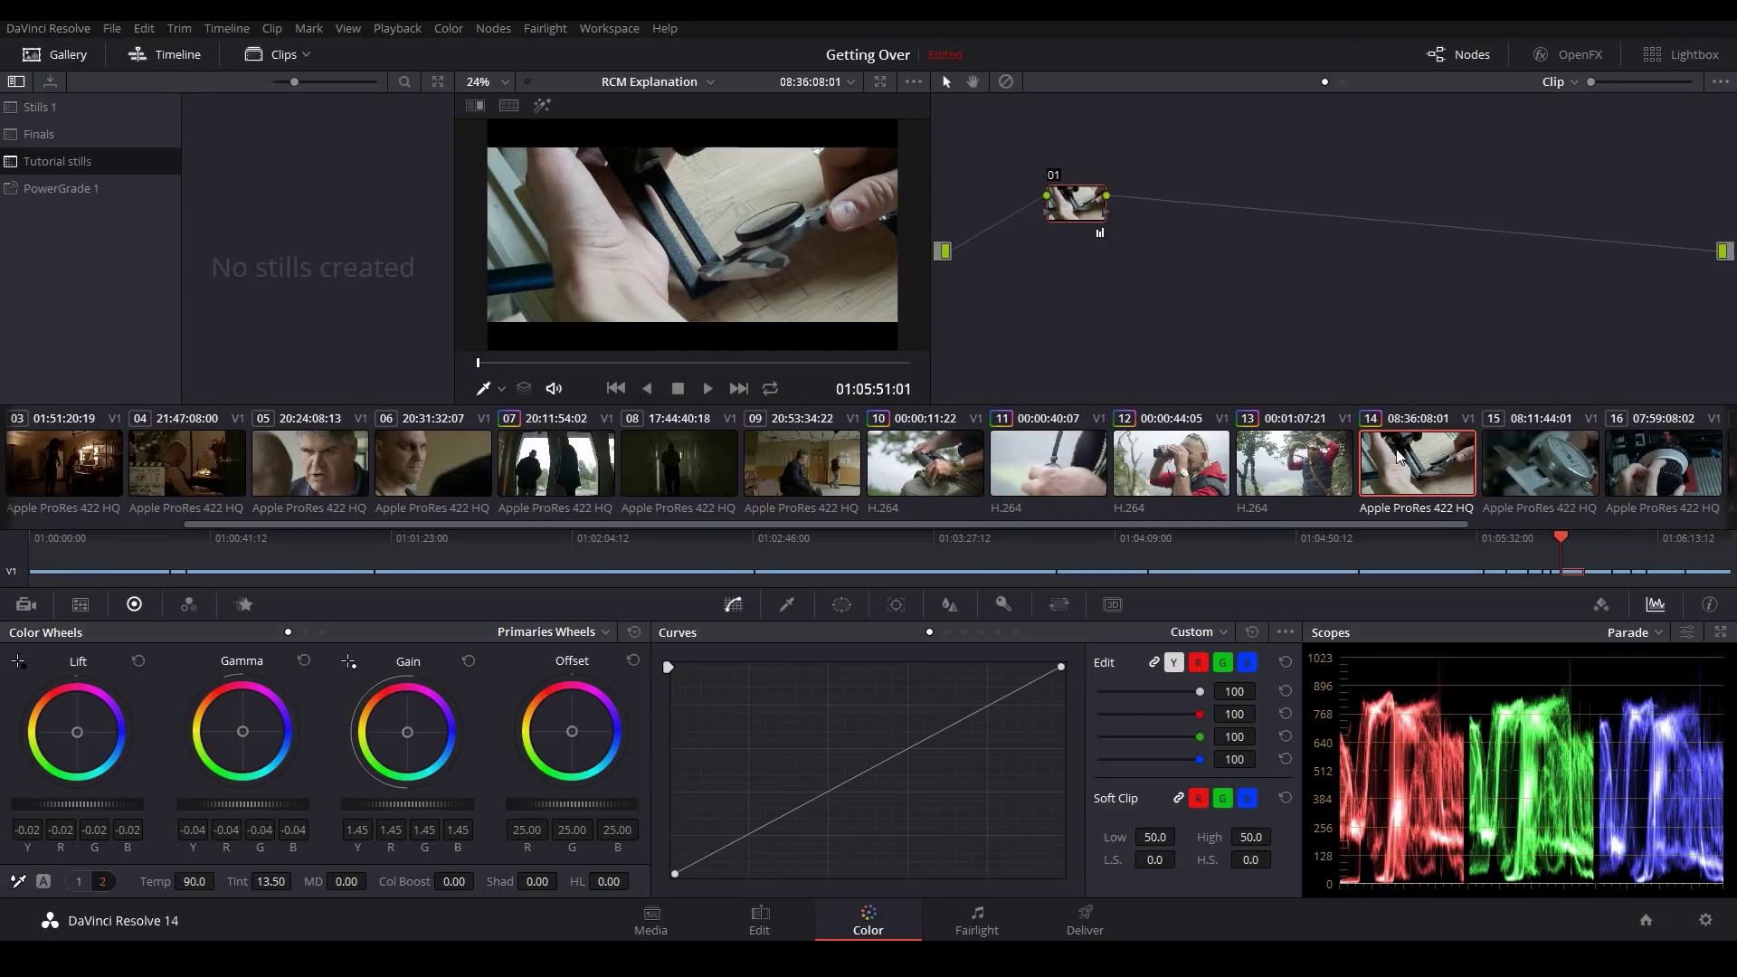
pyautogui.click(1158, 462)
pyautogui.click(1005, 466)
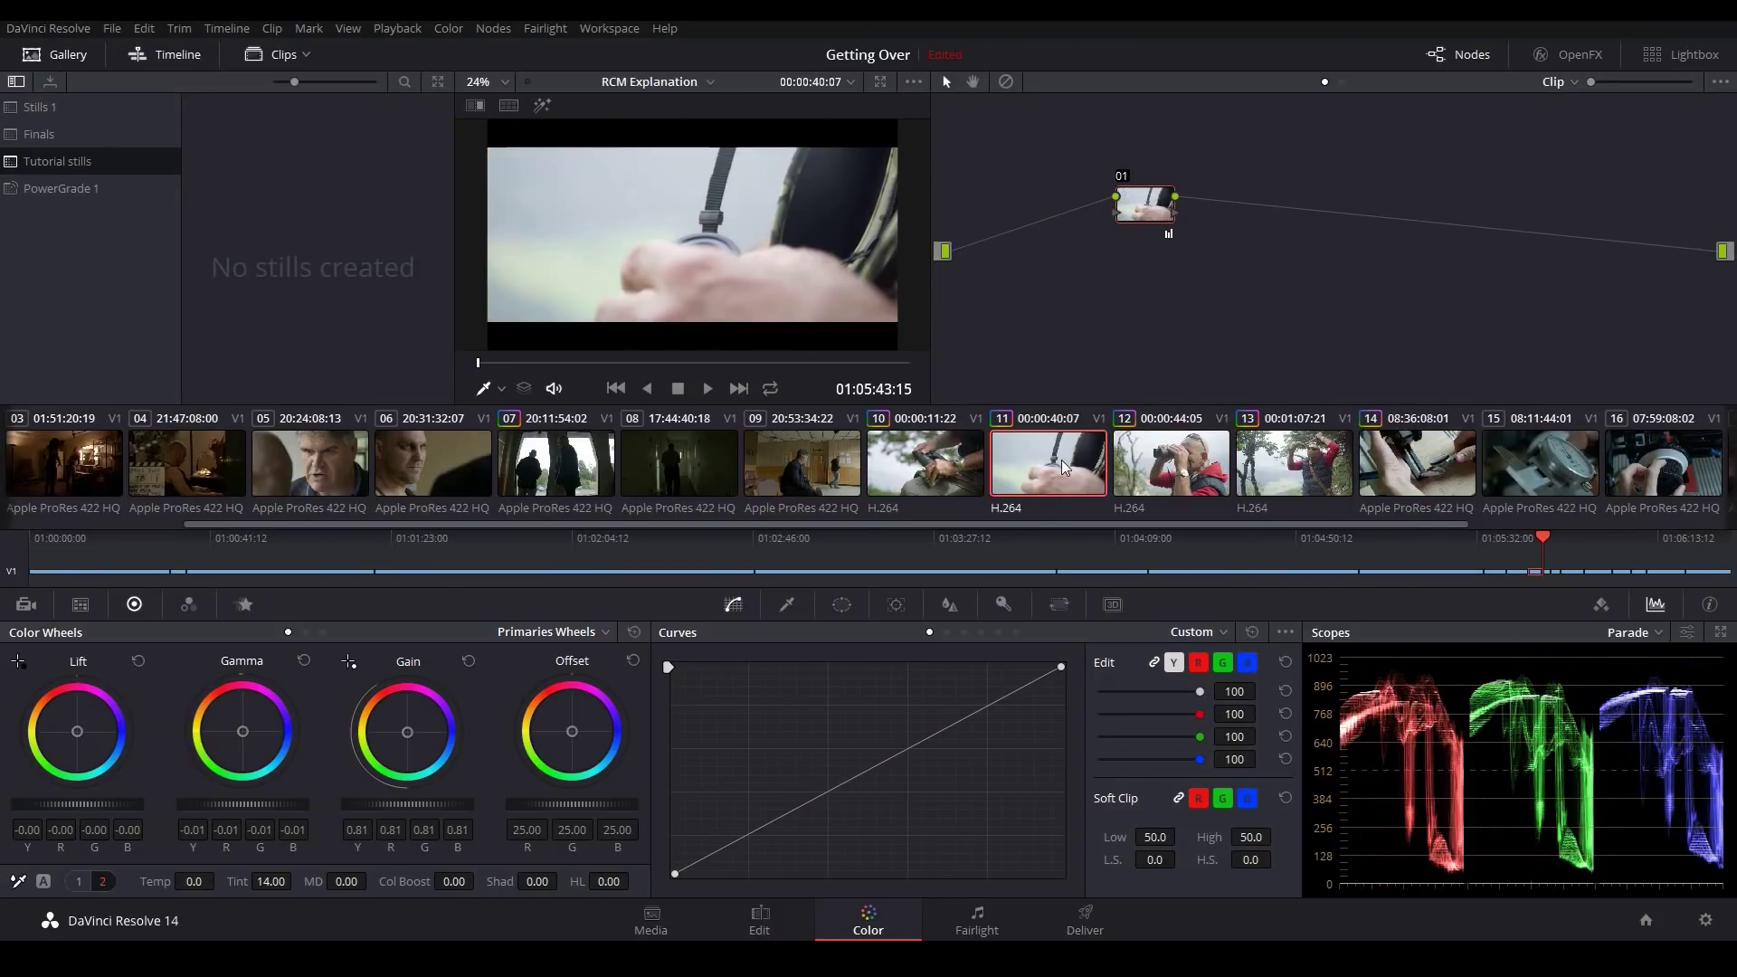
pyautogui.click(942, 466)
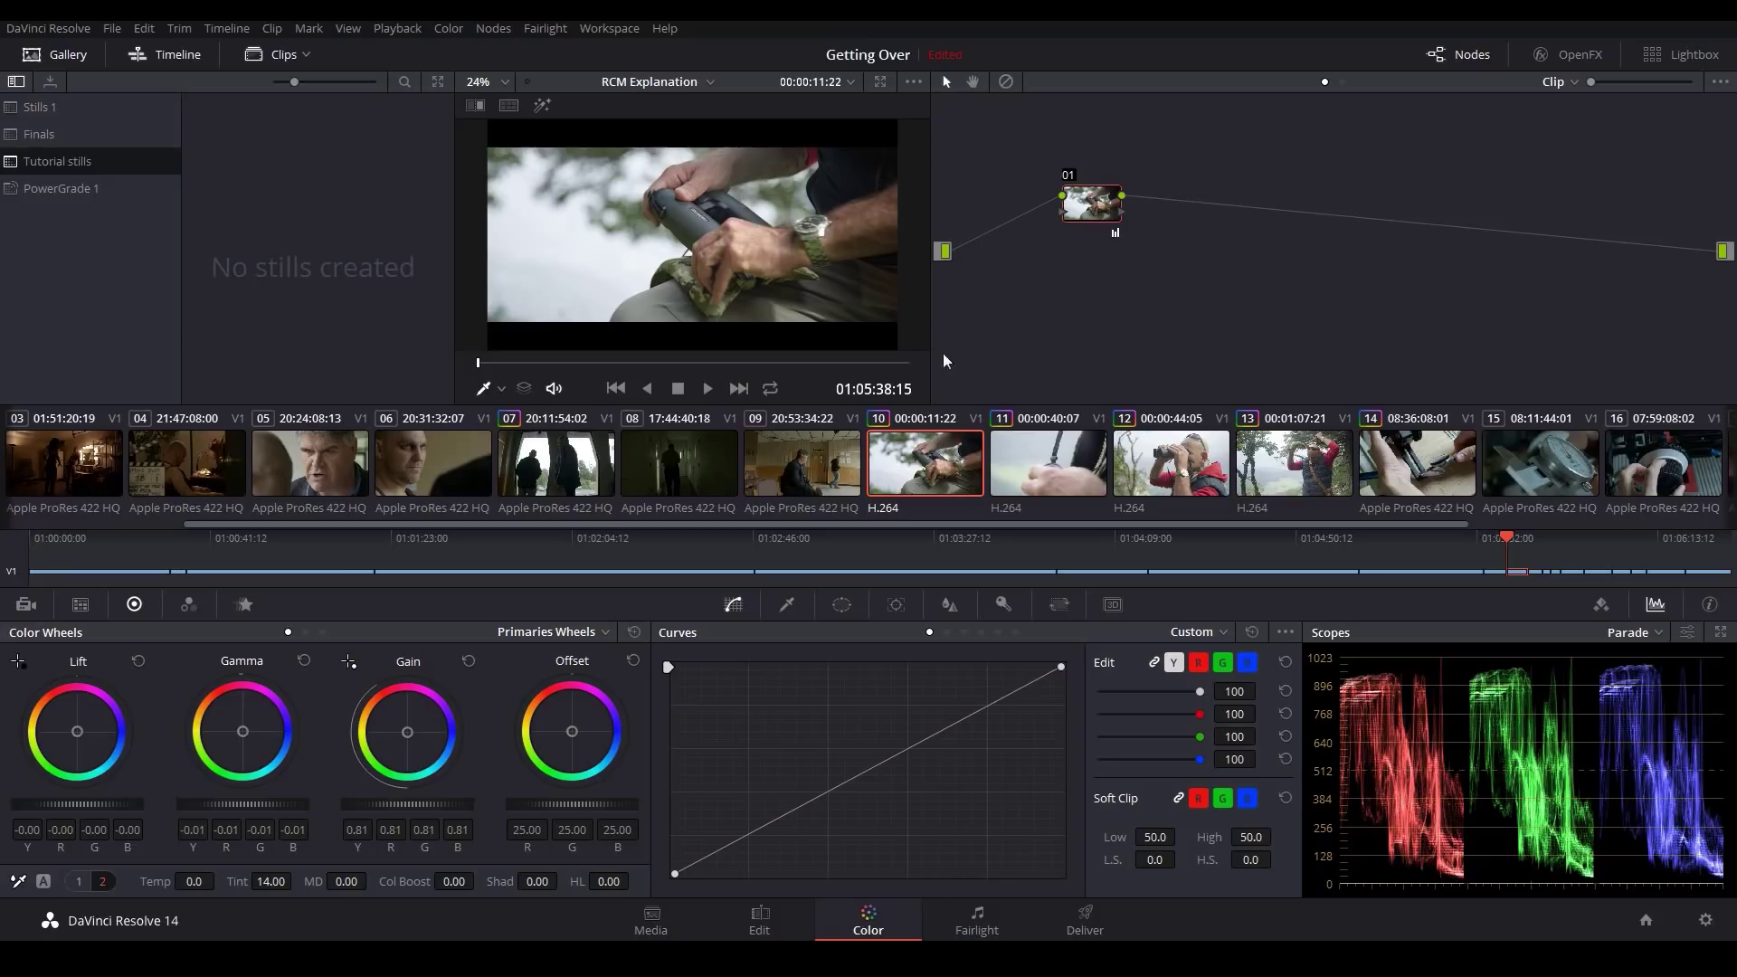
pyautogui.click(1045, 464)
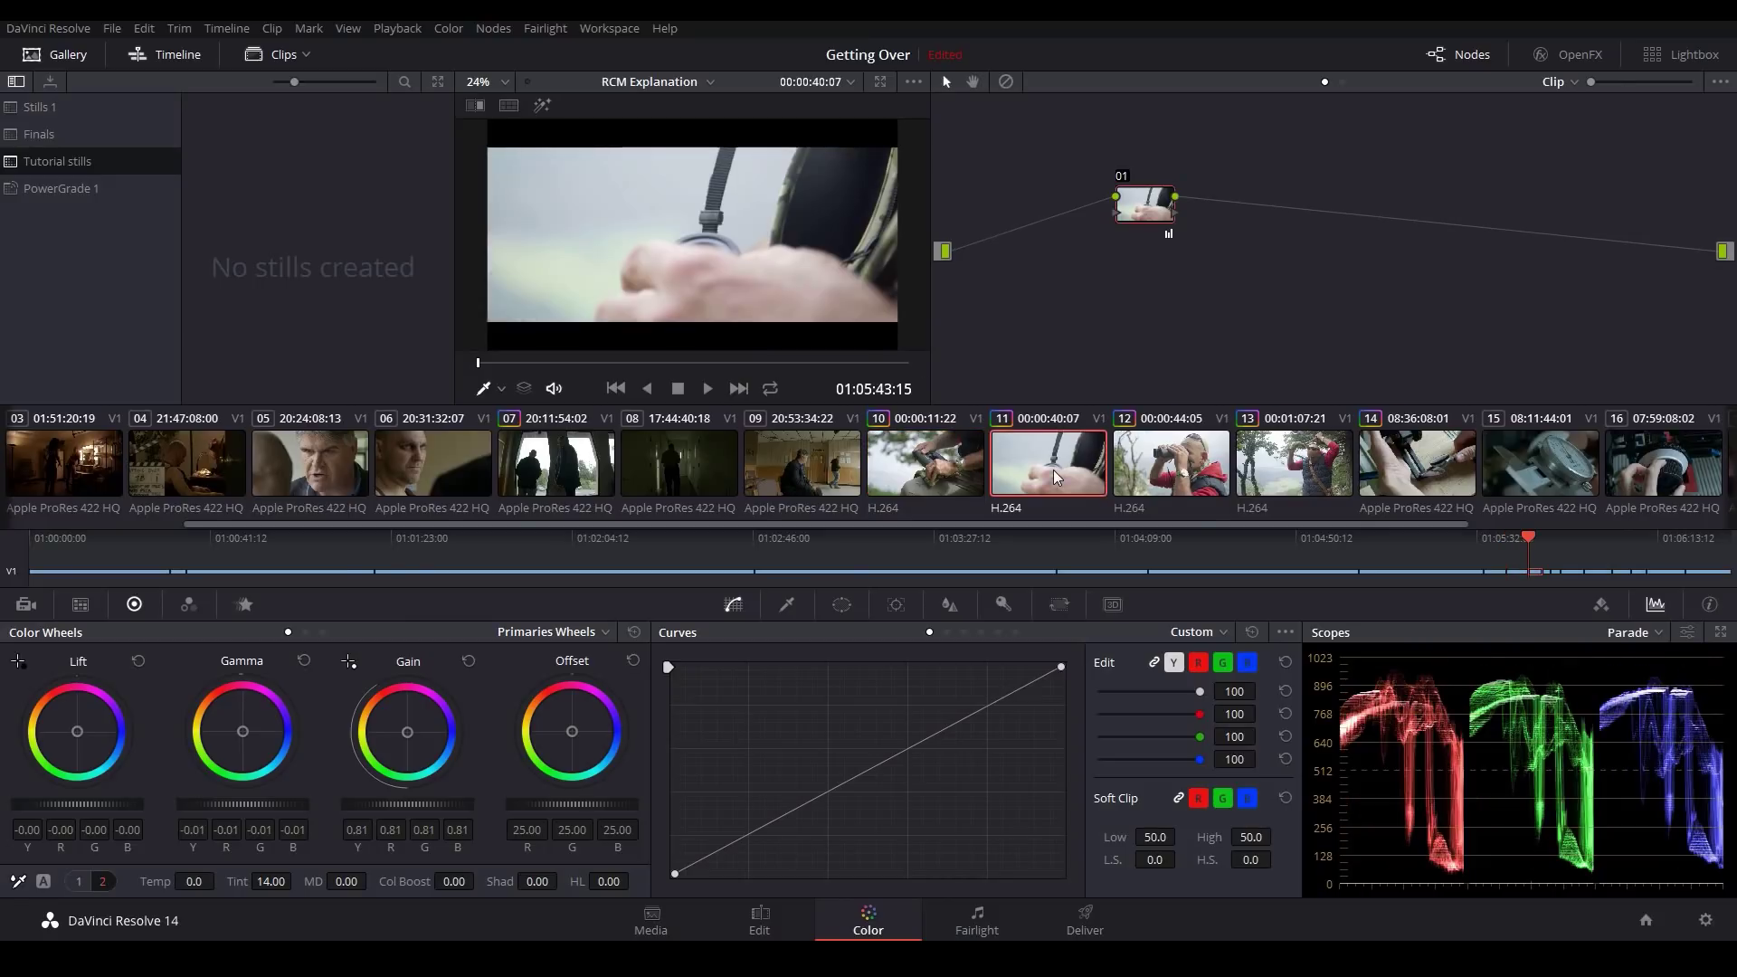
pyautogui.click(1181, 471)
pyautogui.click(1276, 466)
pyautogui.click(1393, 466)
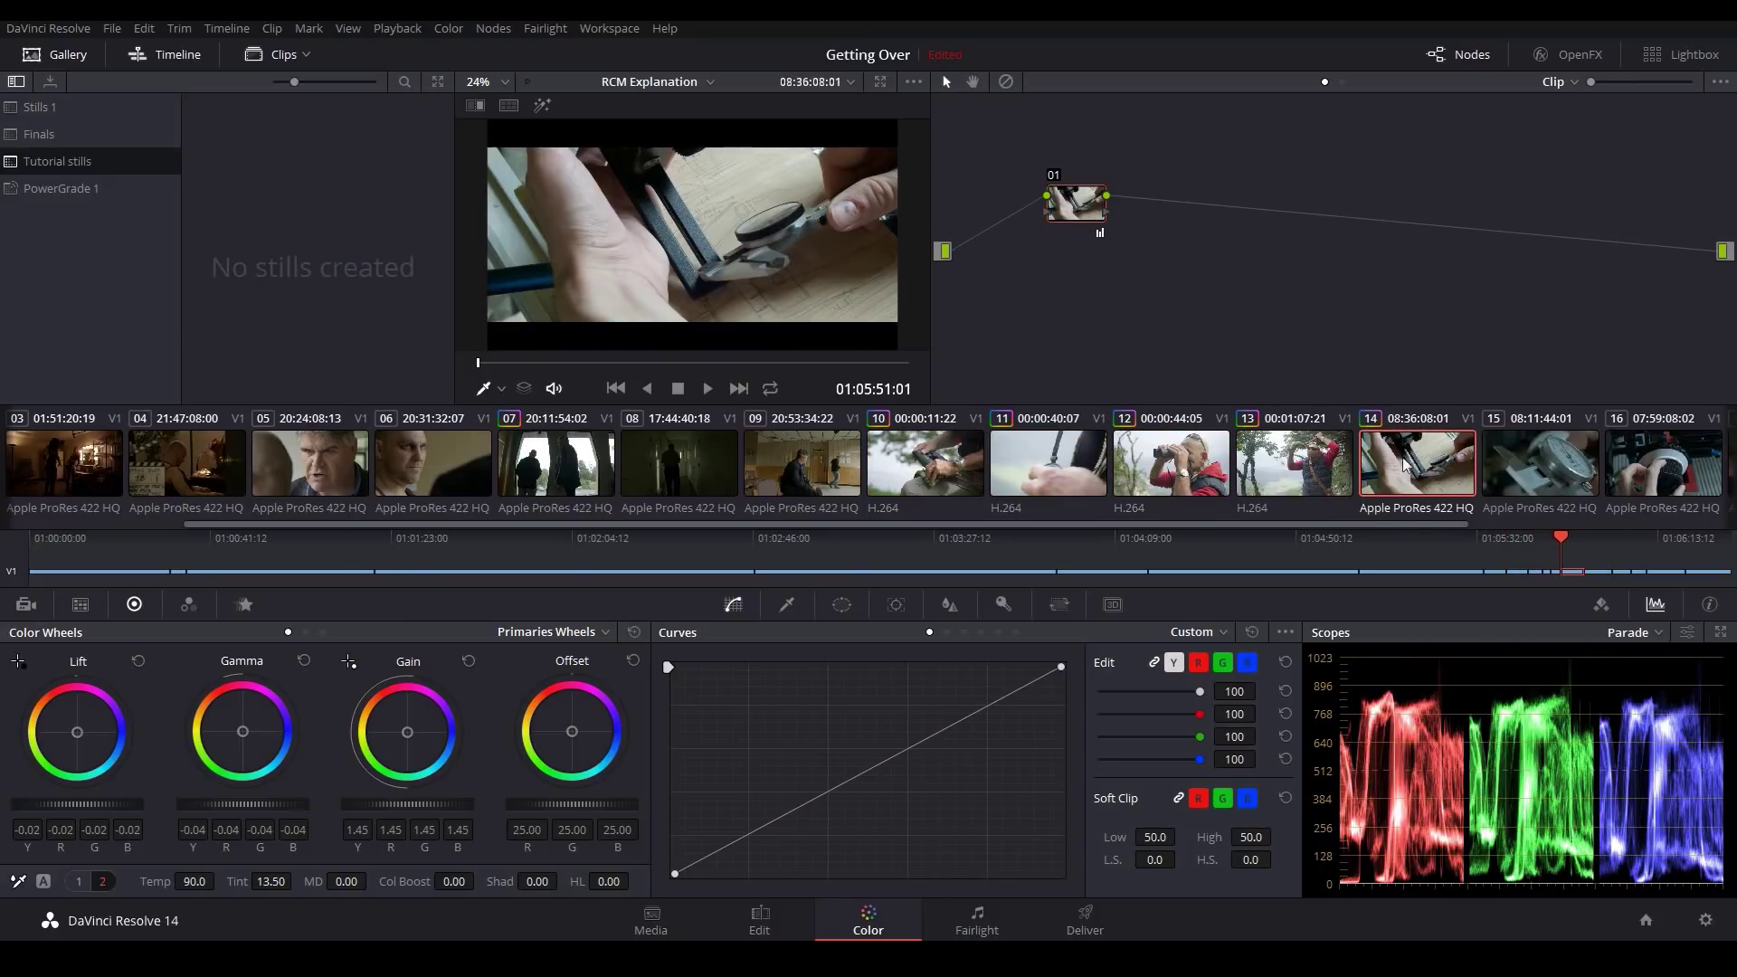
pyautogui.click(1323, 474)
pyautogui.click(1208, 477)
# - Return to the first clip and examine the input color spaces offered in the project's color management settings, leaving the settings without saving
pyautogui.press('Home')
pyautogui.hotkey('alt', 'f')
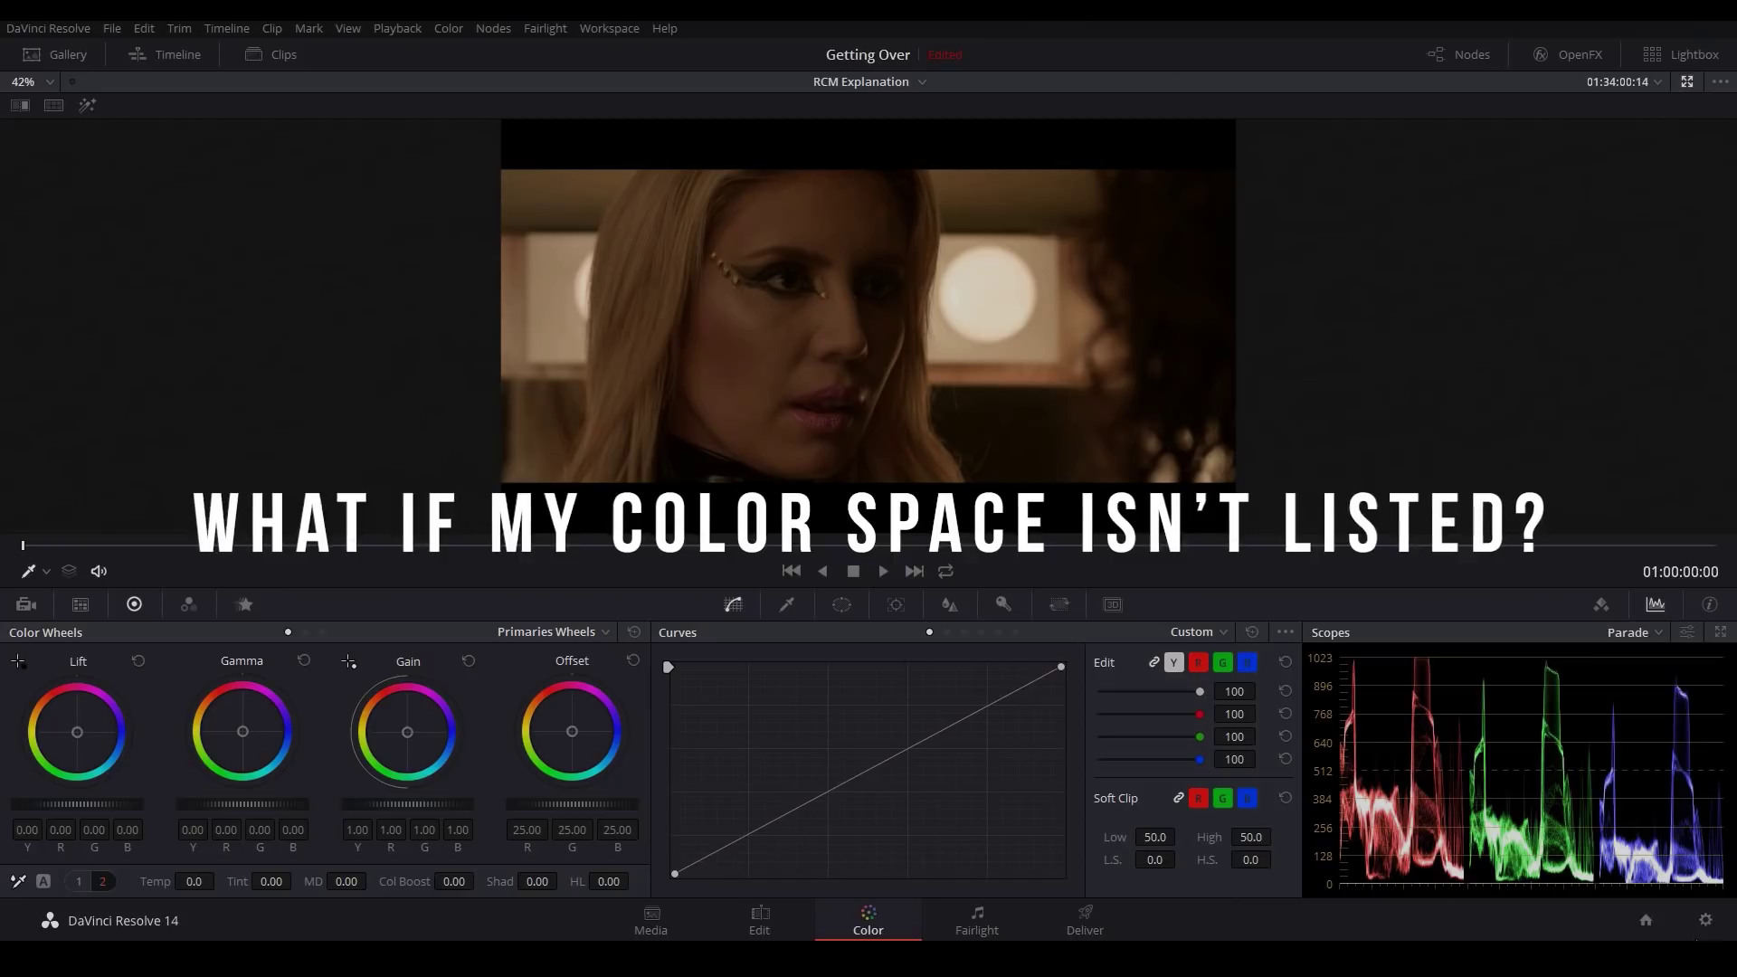
pyautogui.hotkey('shift', '9')
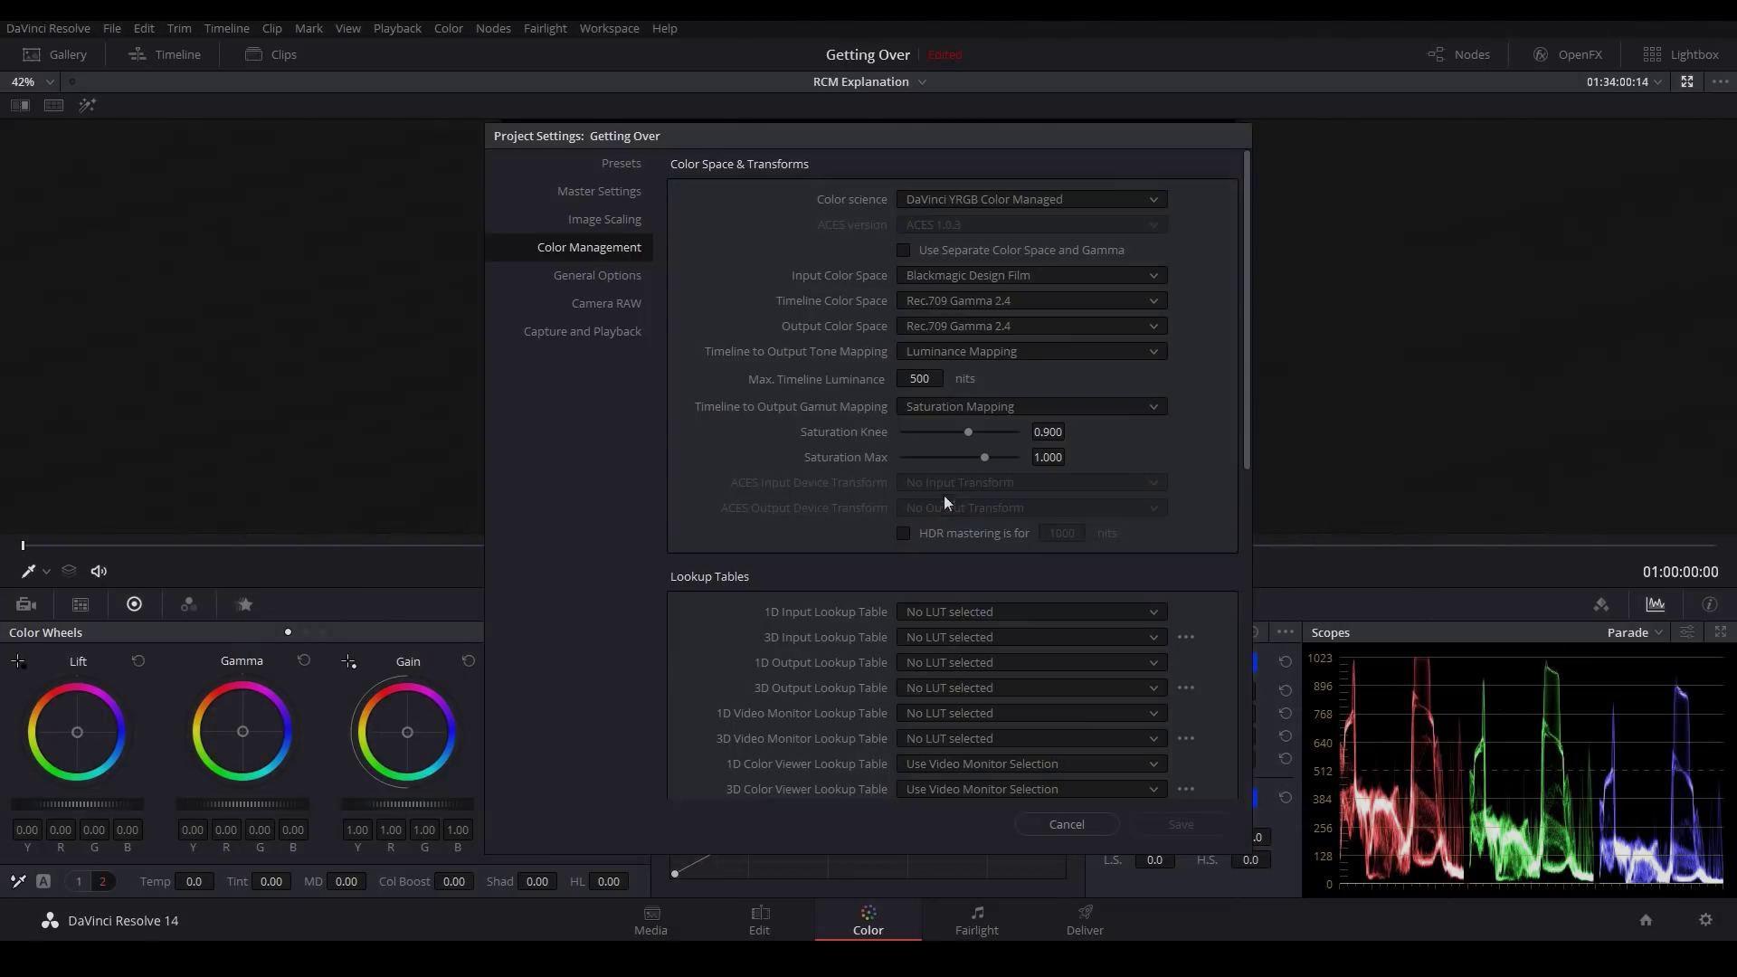
pyautogui.click(928, 273)
pyautogui.scroll(-10, 1052, 400)
pyautogui.scroll(10, 1049, 421)
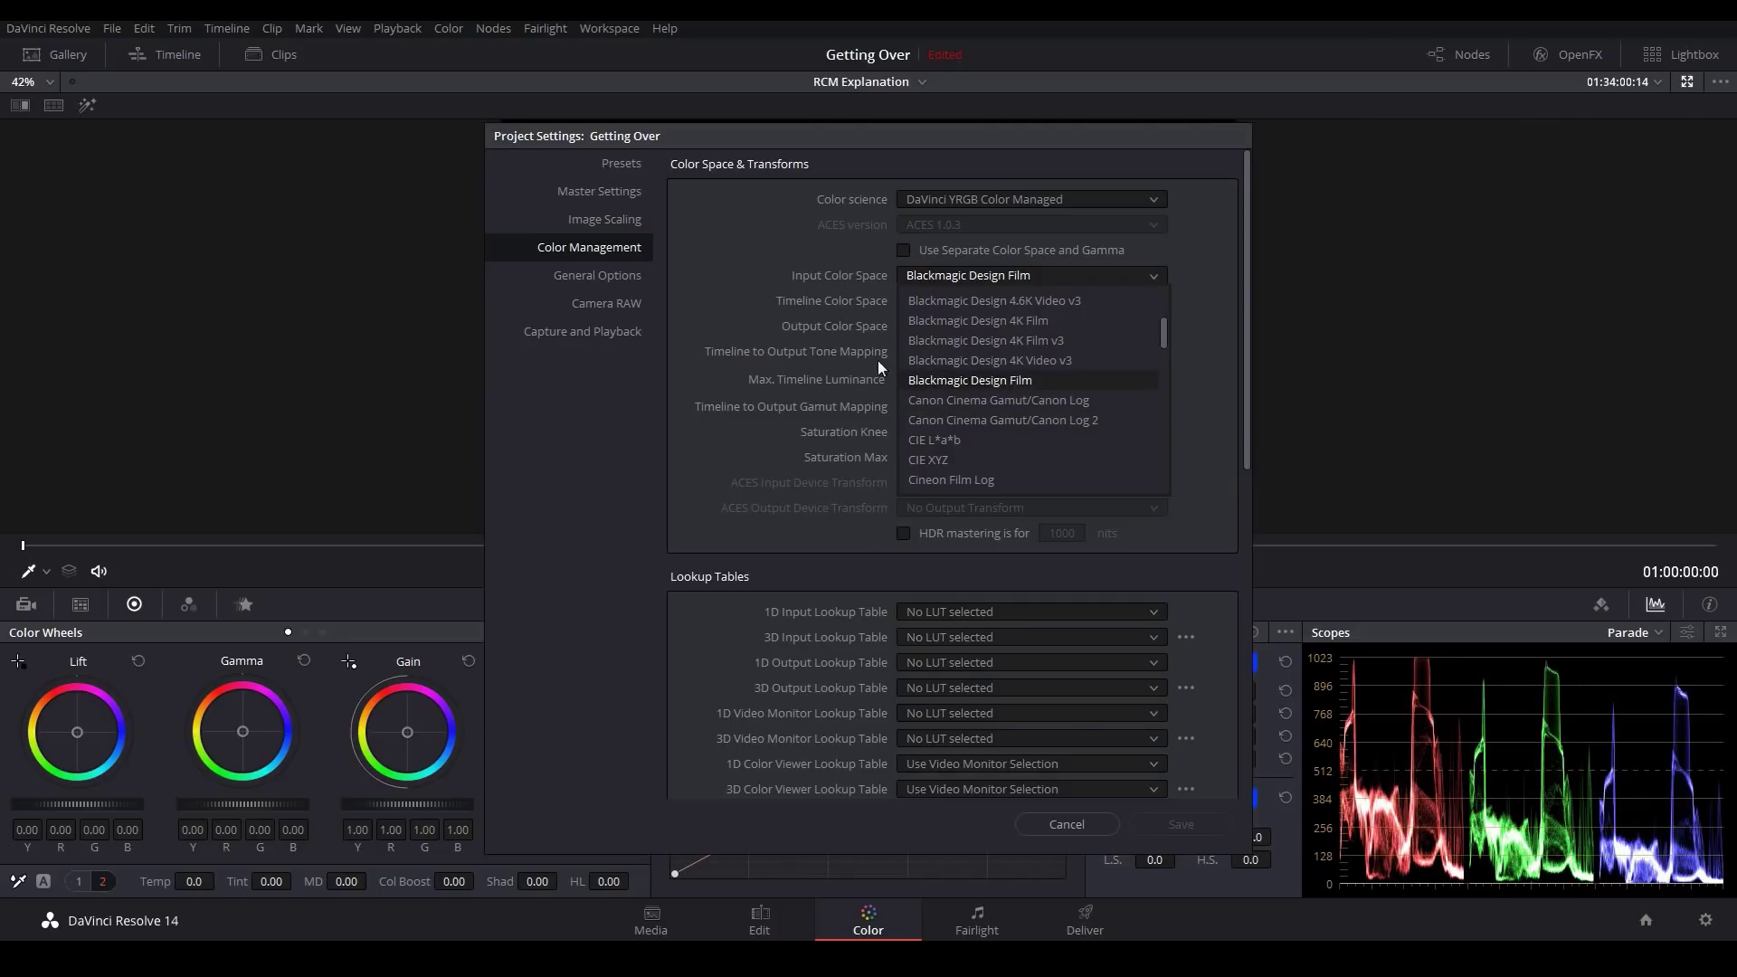
pyautogui.click(806, 308)
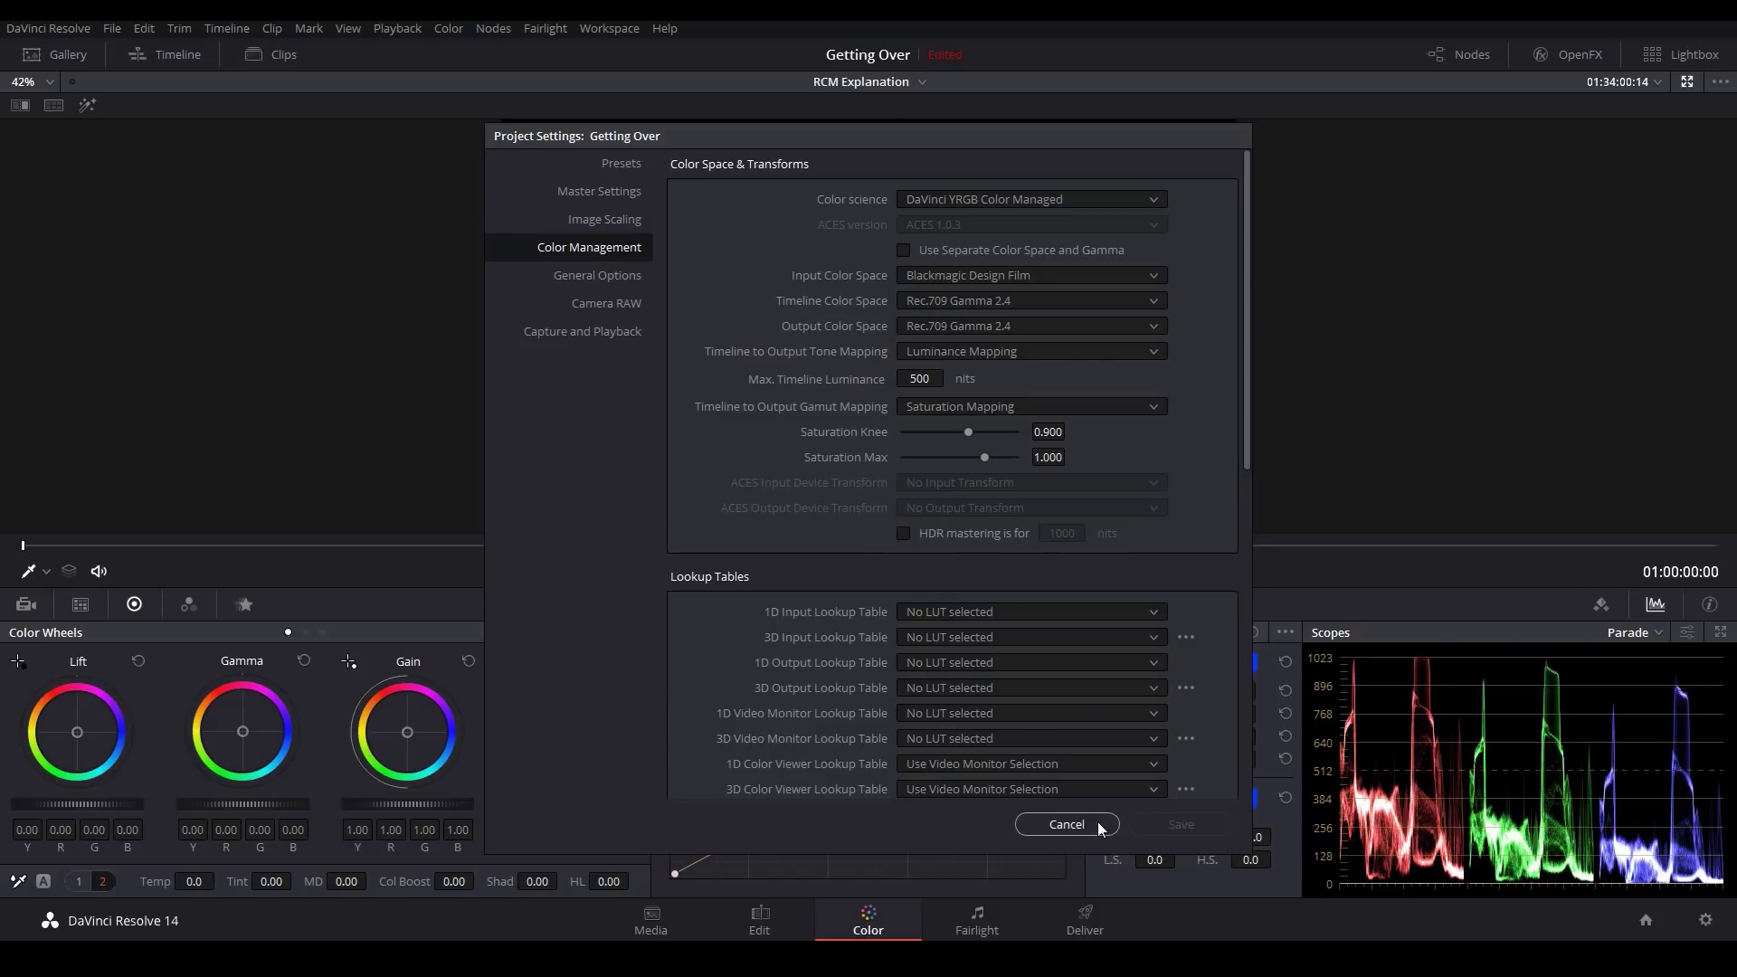
pyautogui.click(1067, 824)
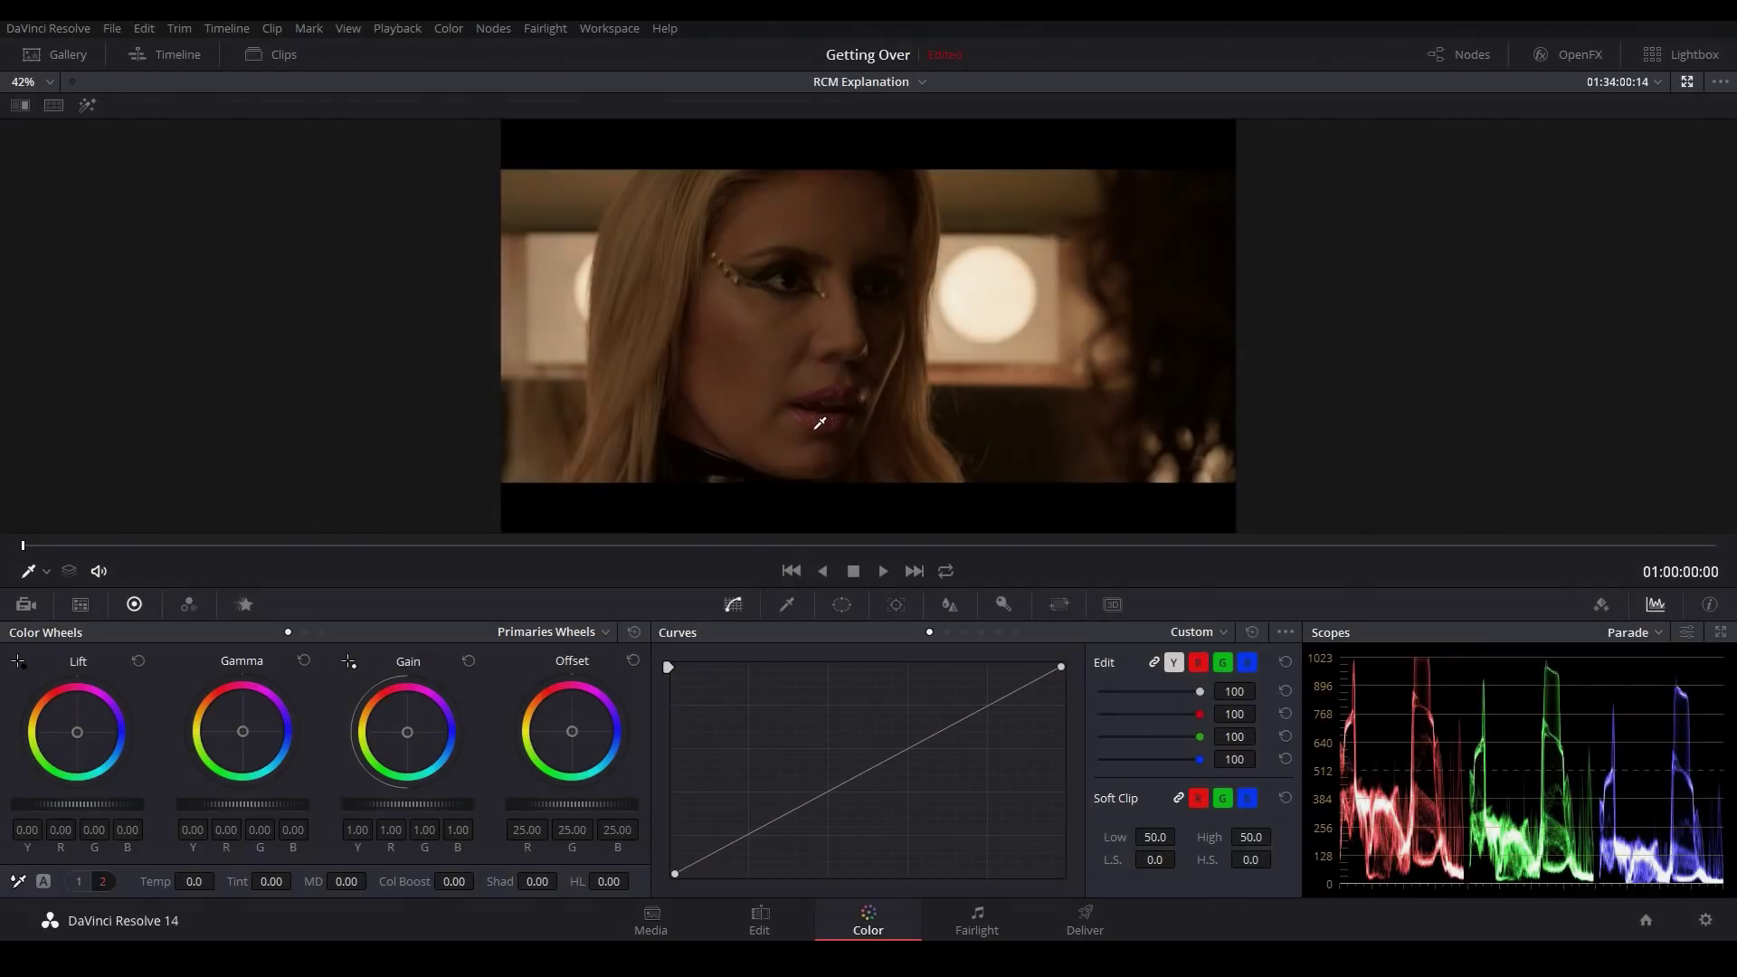
pyautogui.click(1705, 920)
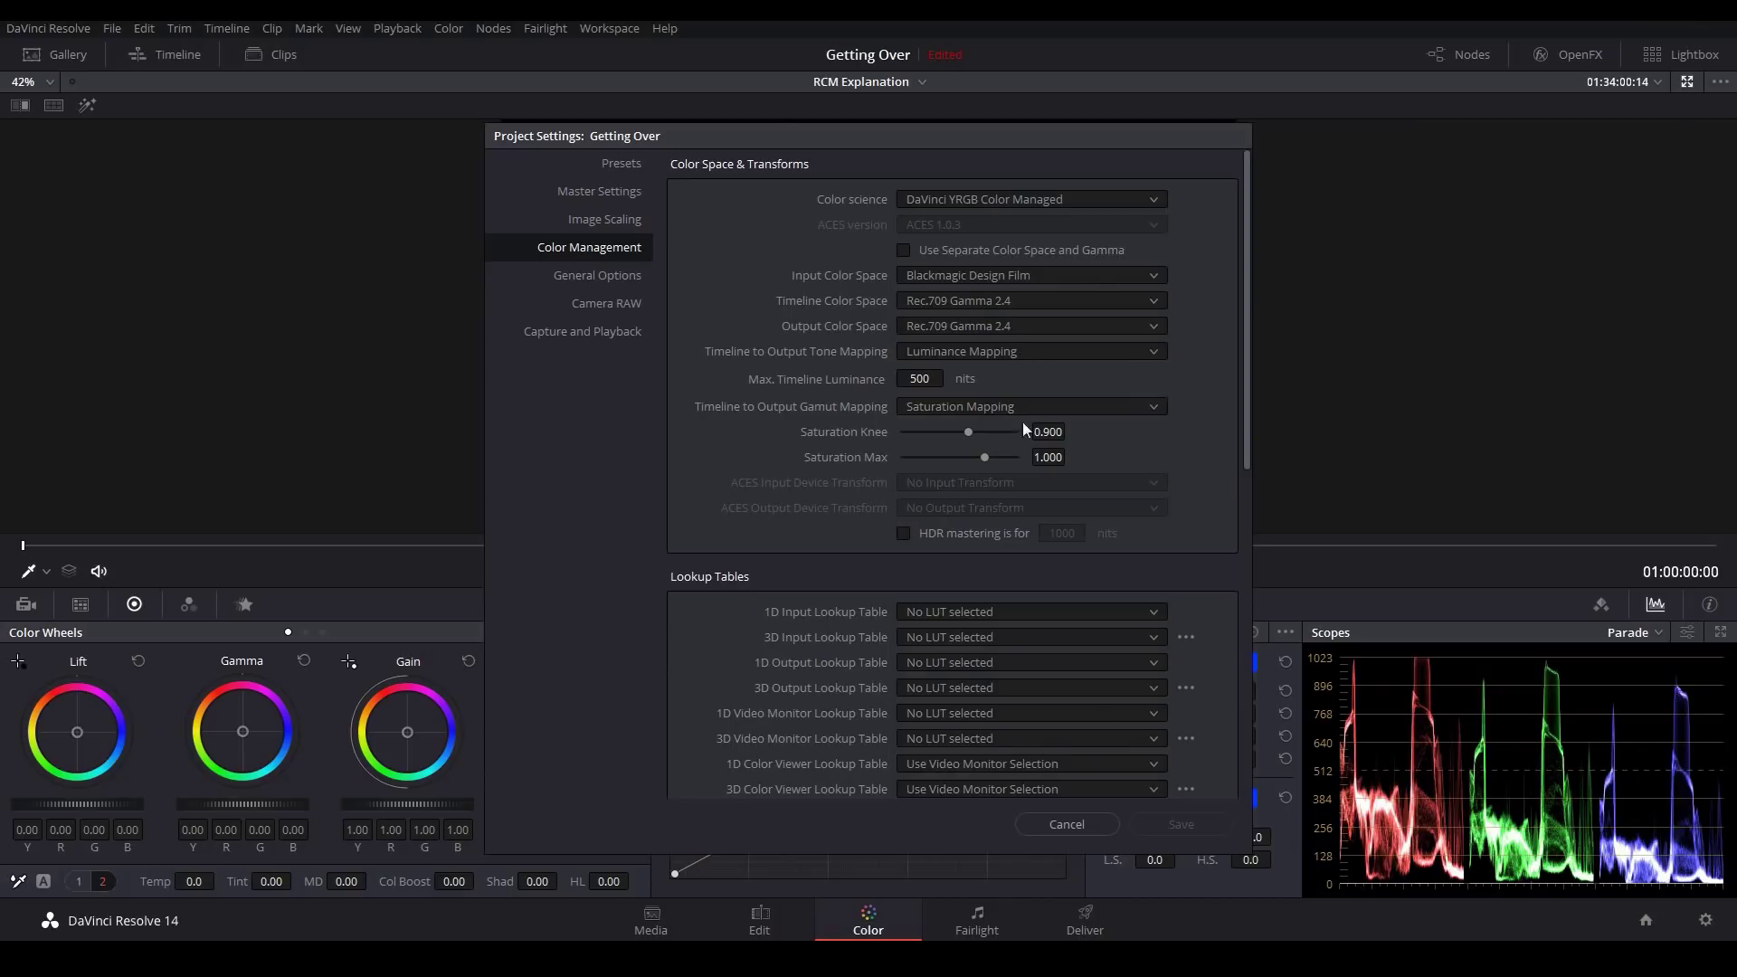
pyautogui.click(1072, 823)
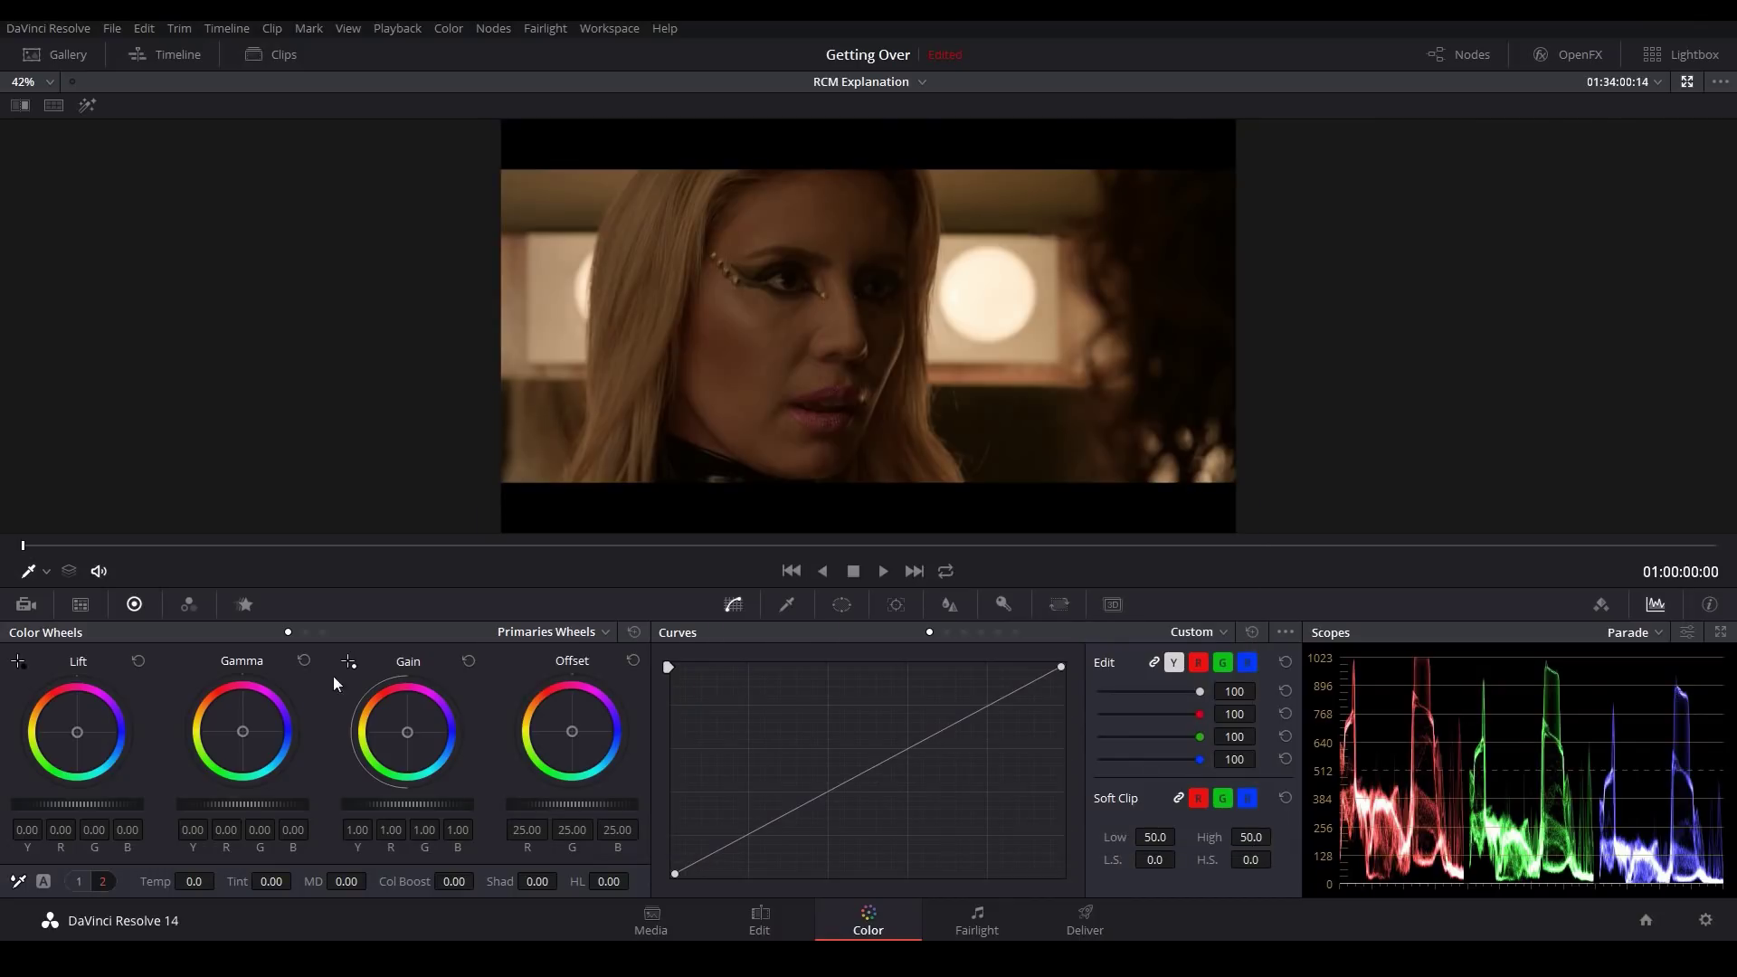